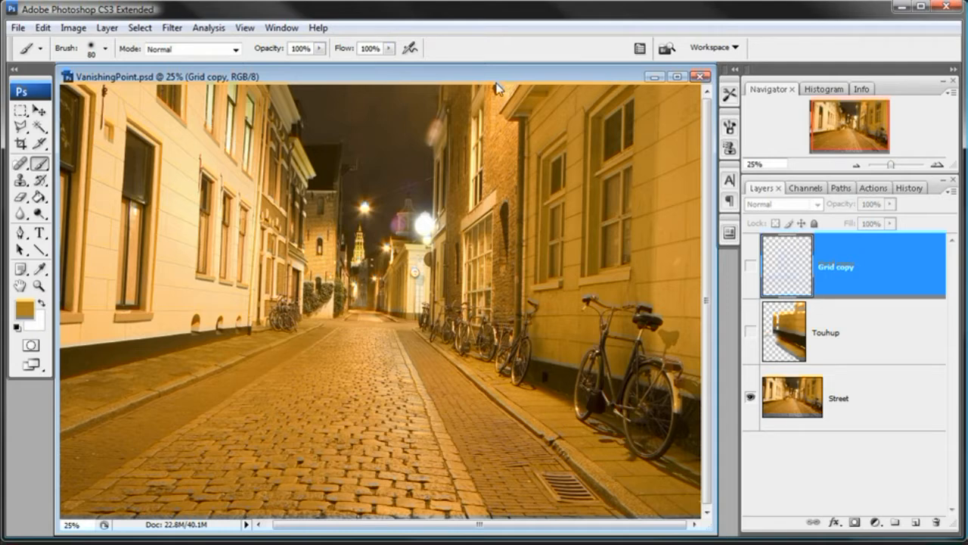
left_click(172, 30)
left_click(236, 142)
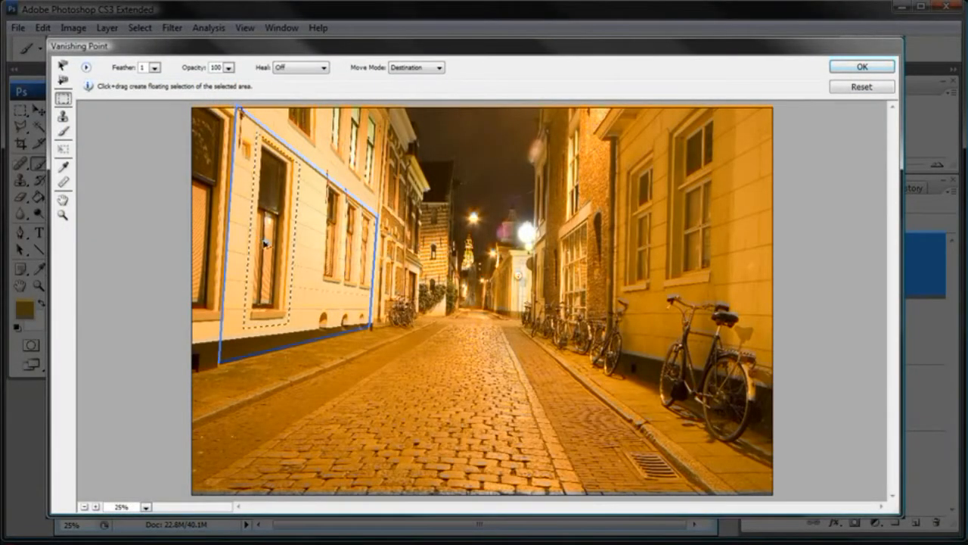
left_click_drag(266, 246, 289, 245)
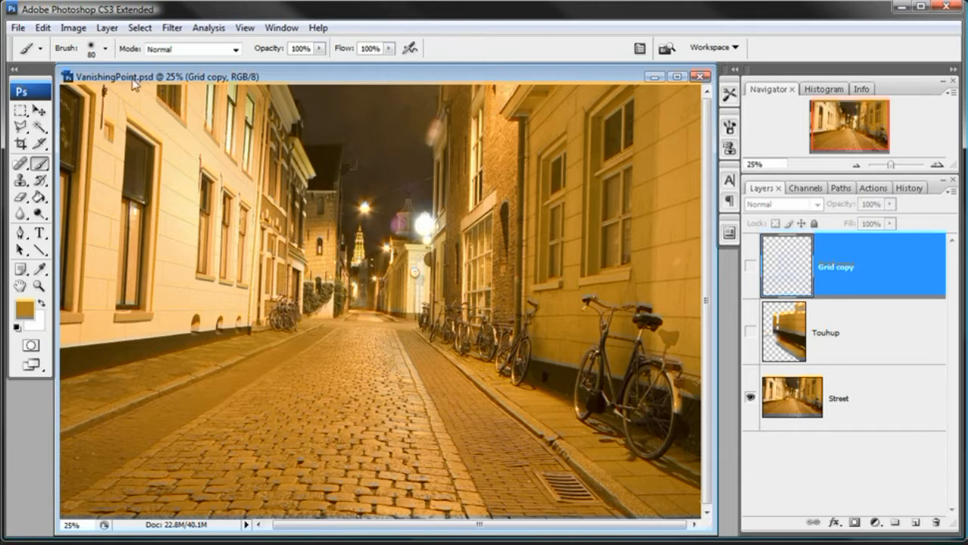
Step: Close VanishingPoint.psd and open the photo 786016_62409844.jpg from the Vanishing Point folder
left_click(701, 77)
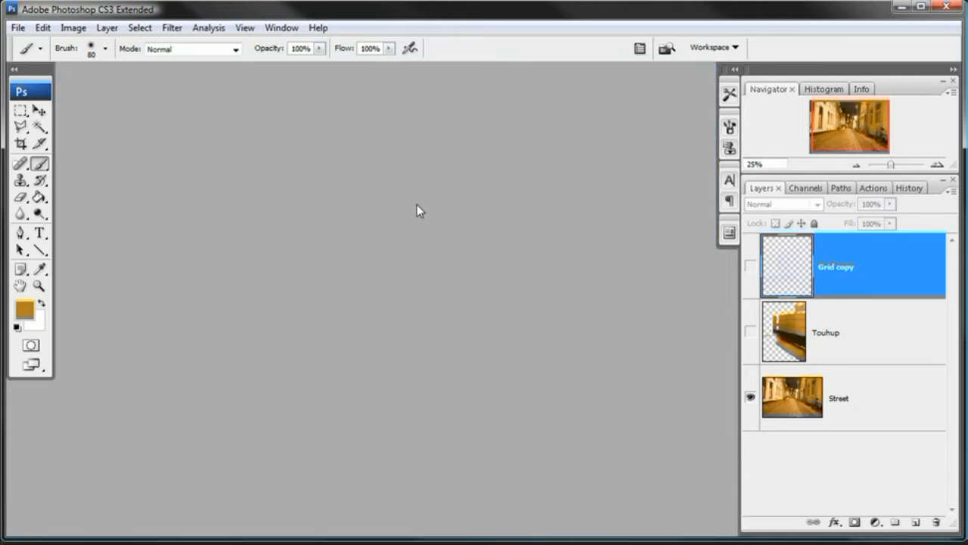
left_click(18, 28)
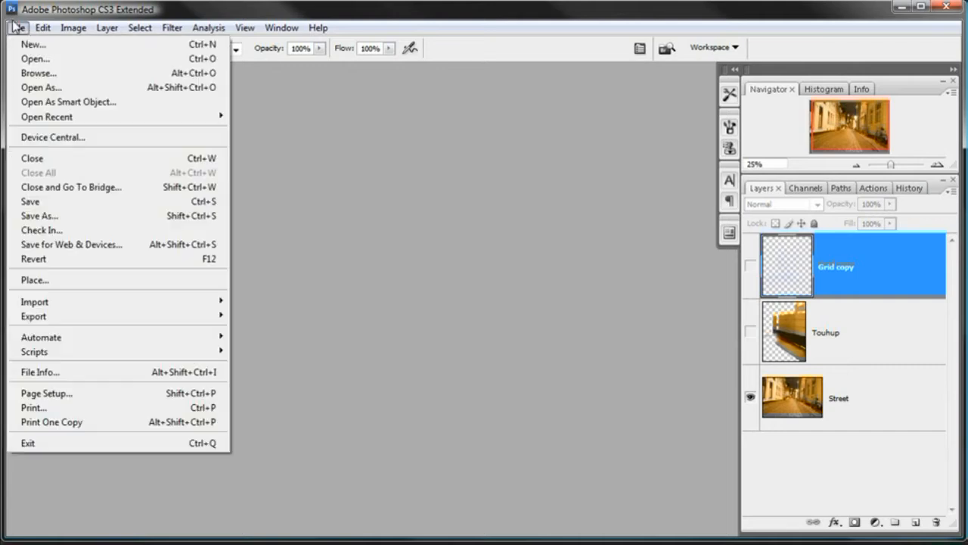
left_click(30, 56)
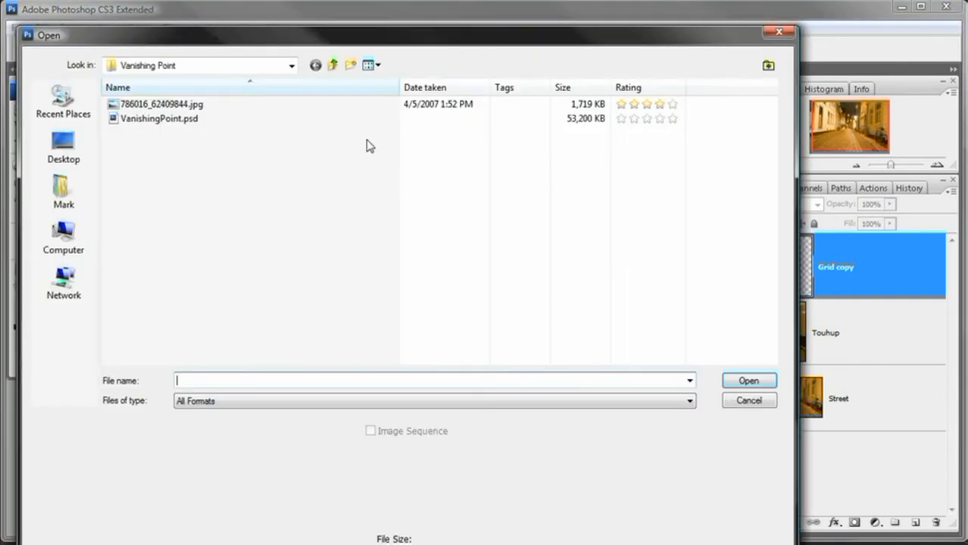
left_click(154, 106)
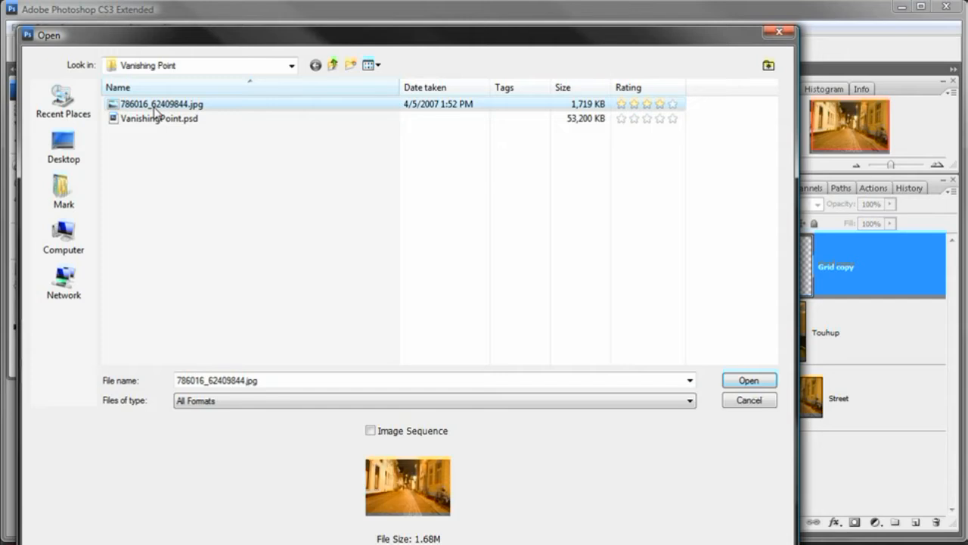
left_click(741, 382)
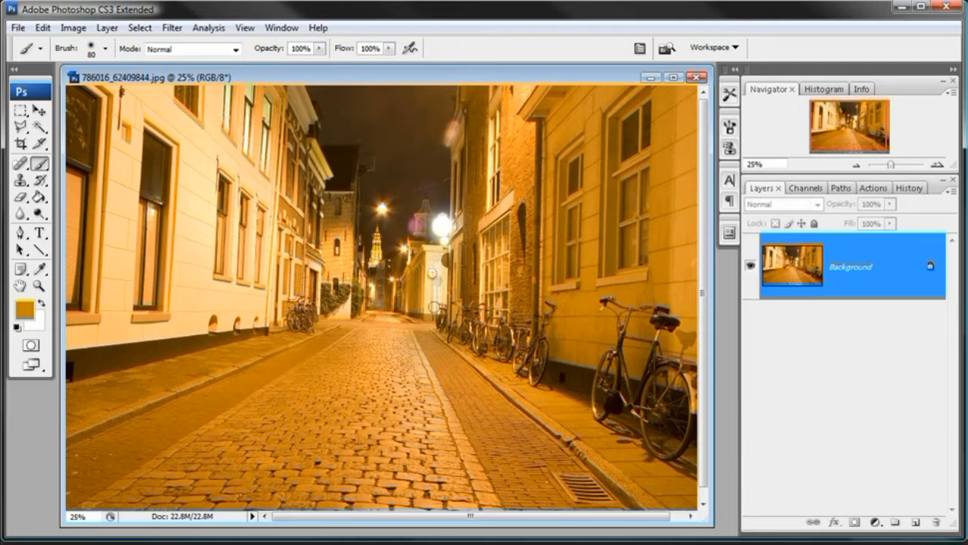
Step: Start the Vanishing Point filter and define a four-corner perspective plane over the facade of the left building
left_click(173, 28)
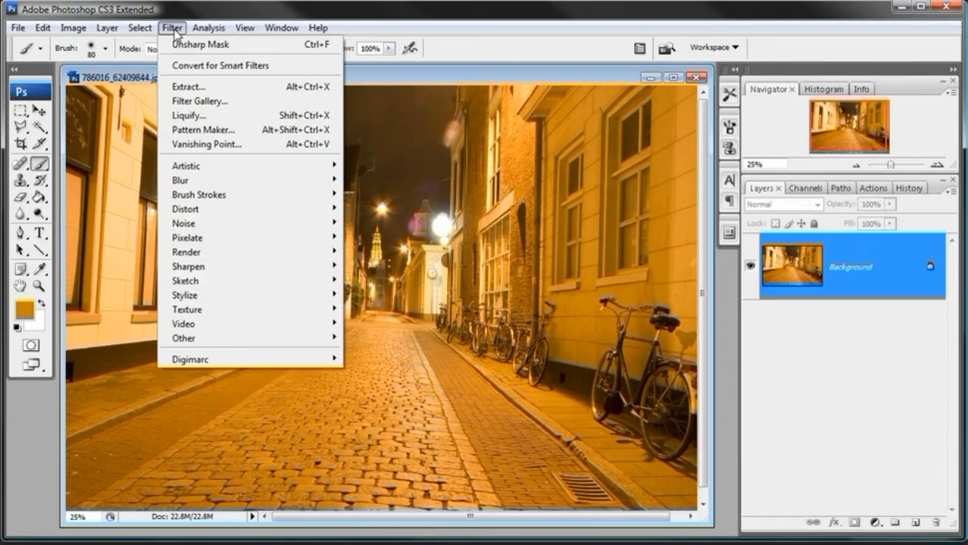
left_click(181, 143)
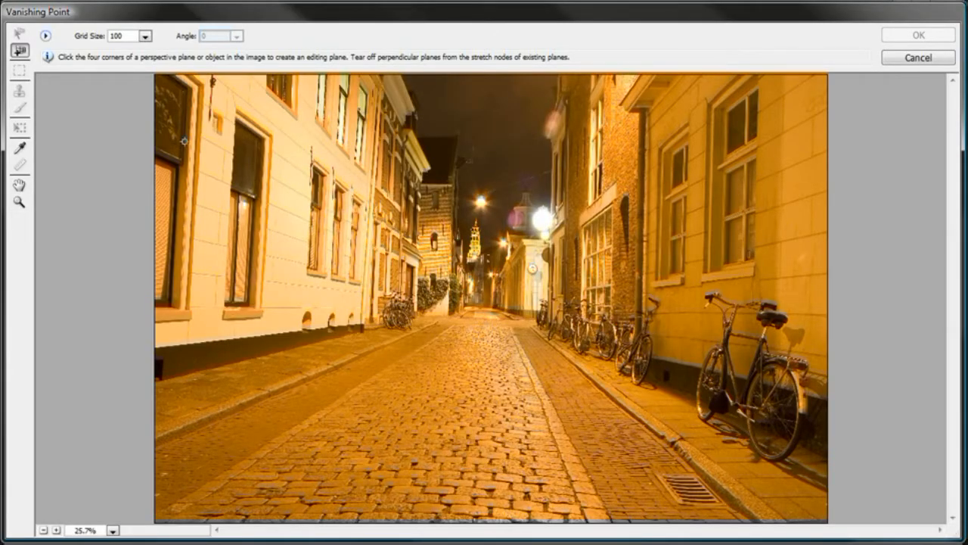
left_click(164, 377)
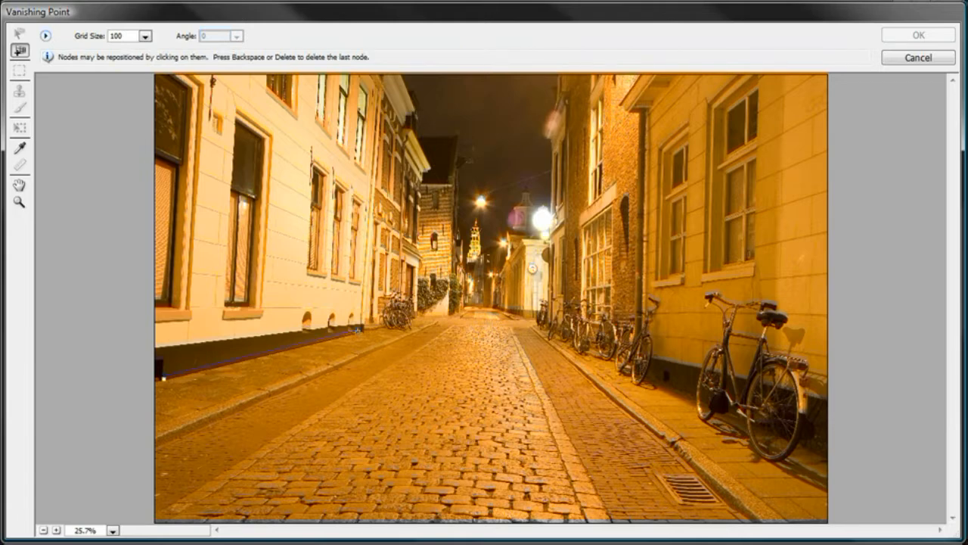
left_click(357, 328)
left_click(364, 173)
left_click(167, 73)
left_click(165, 75)
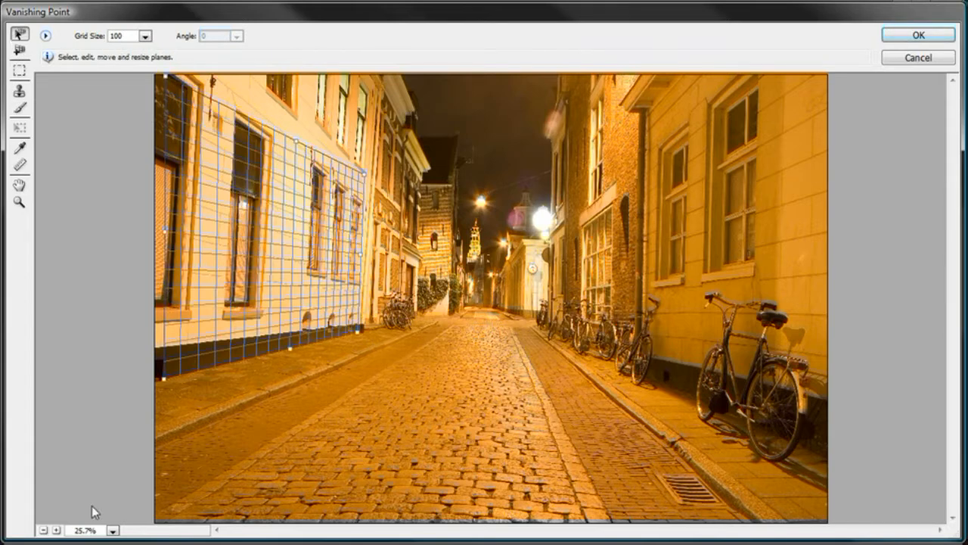
Step: Fine-tune the upper and lower edges of the perspective plane to follow the left building's wall
left_click(44, 530)
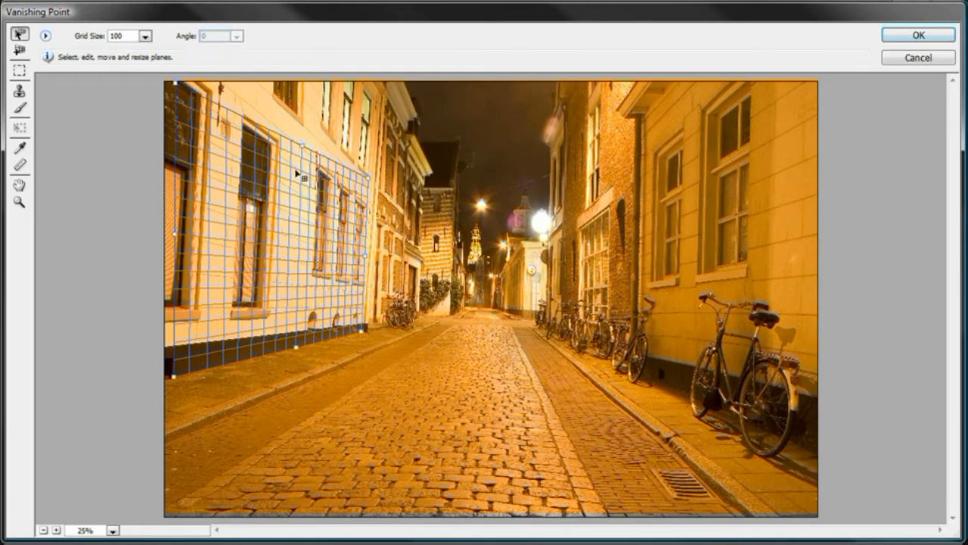
key("ctrl+minus")
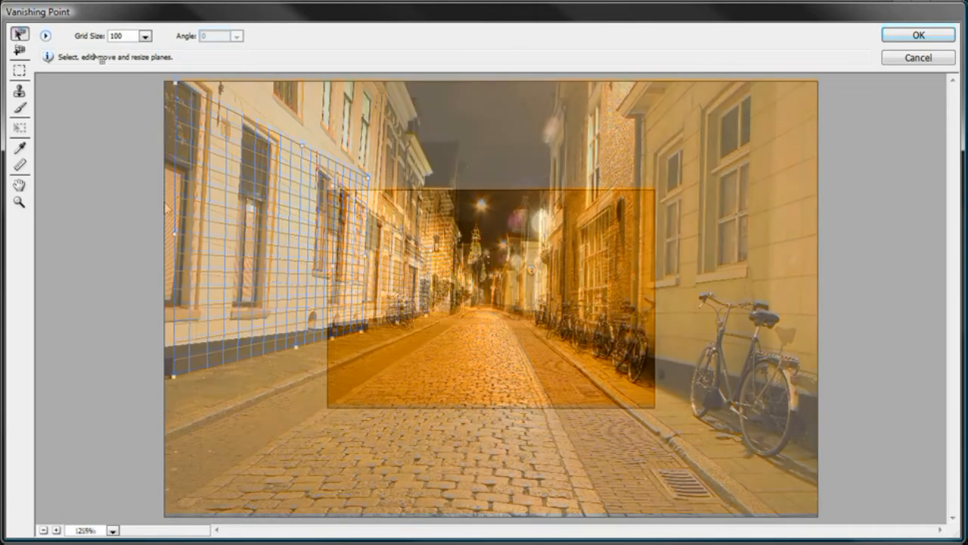
left_click_drag(332, 186, 333, 185)
key("ctrl+plus")
key("ctrl+plus")
key("ctrl+plus")
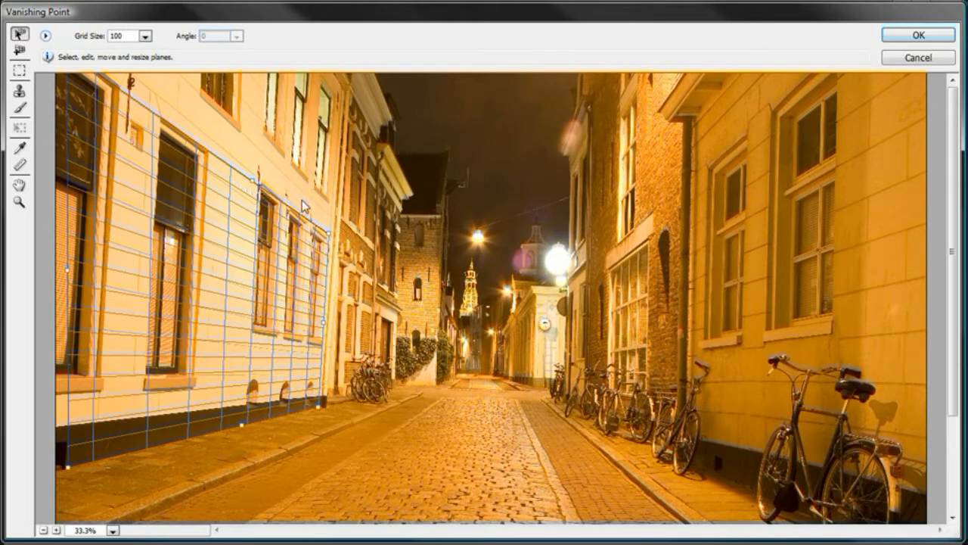
left_click_drag(253, 184, 240, 176)
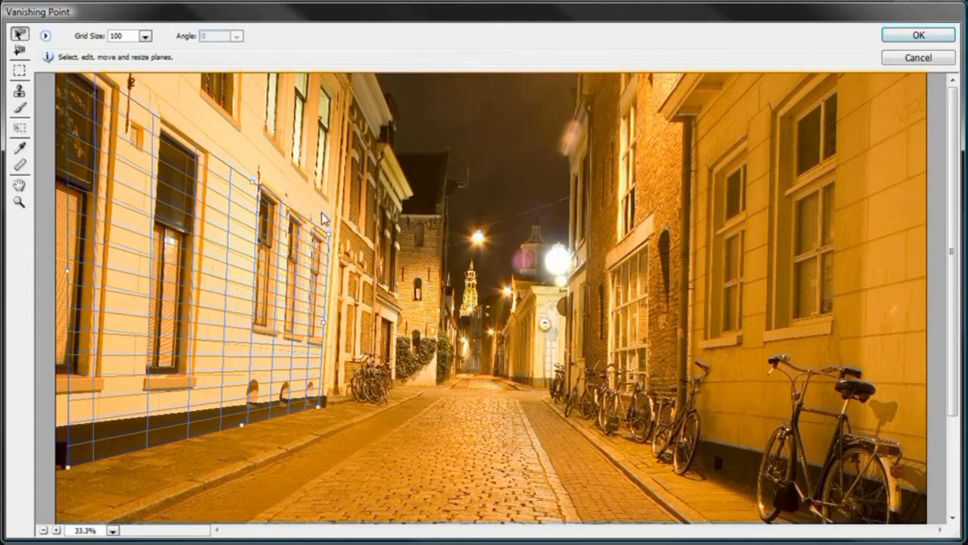
left_click_drag(243, 425, 242, 417)
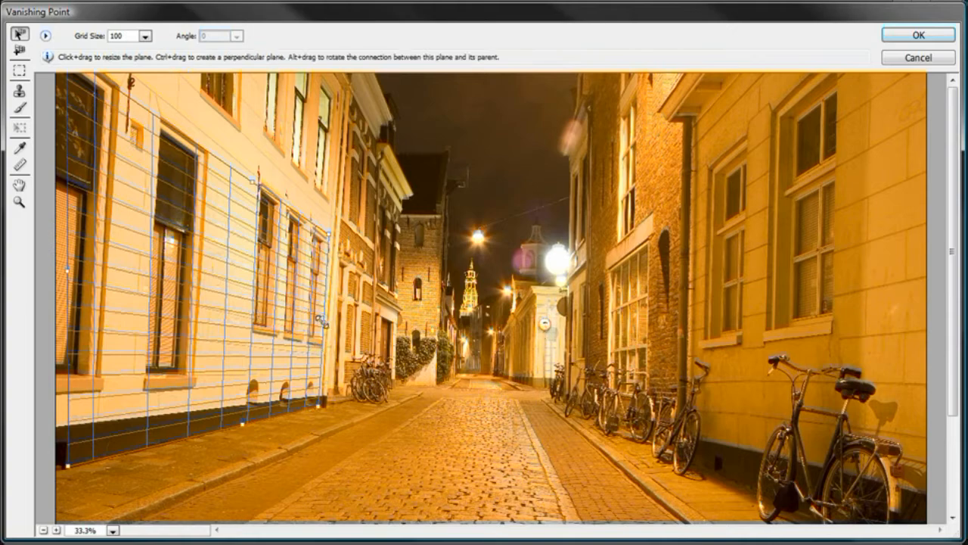
Step: Align the far upper corner and far vertical edge of the plane with the end of the facade beside the drainpipe
left_click(18, 202)
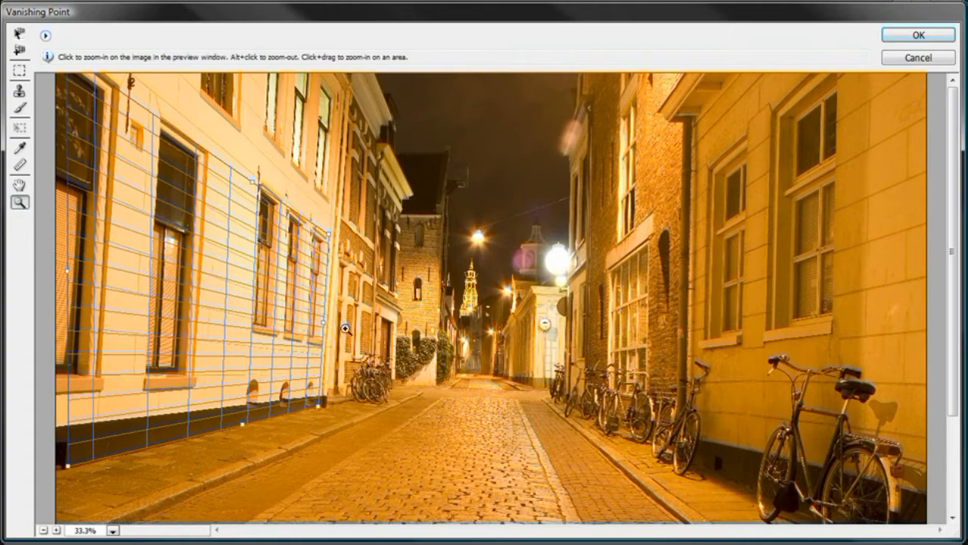
left_click(329, 321)
left_click(442, 294)
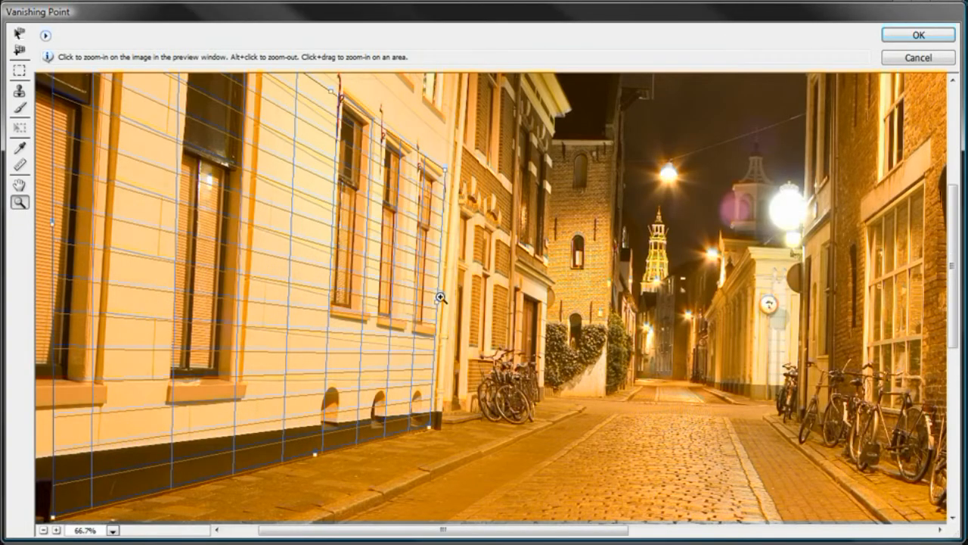
left_click(18, 33)
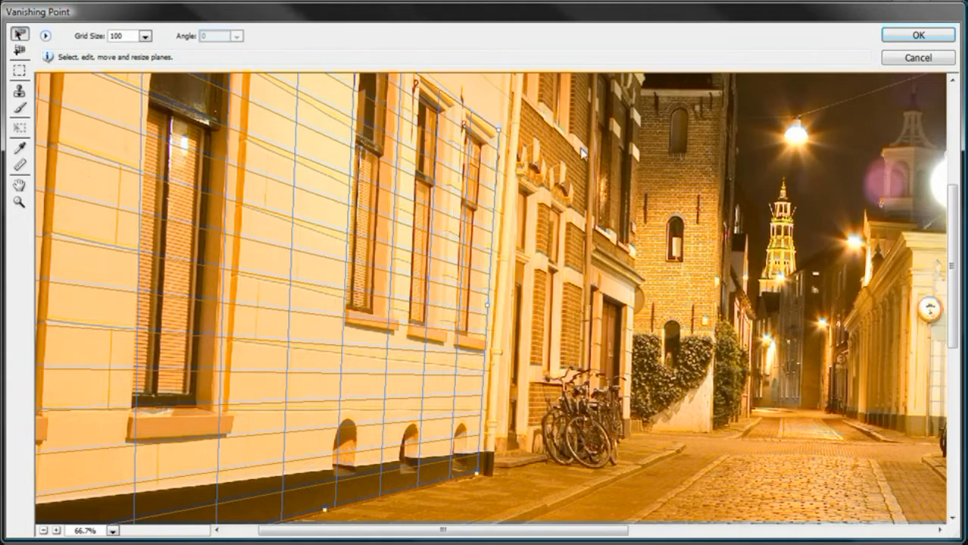
mouse_move(501, 133)
left_mouse_down()
mouse_move(502, 163)
mouse_move(497, 135)
left_mouse_up()
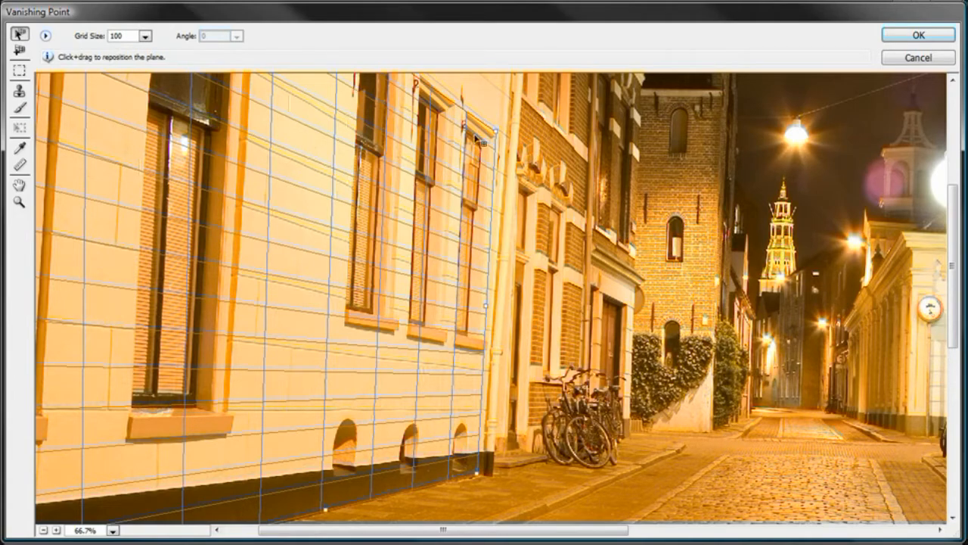
left_click_drag(498, 134, 500, 130)
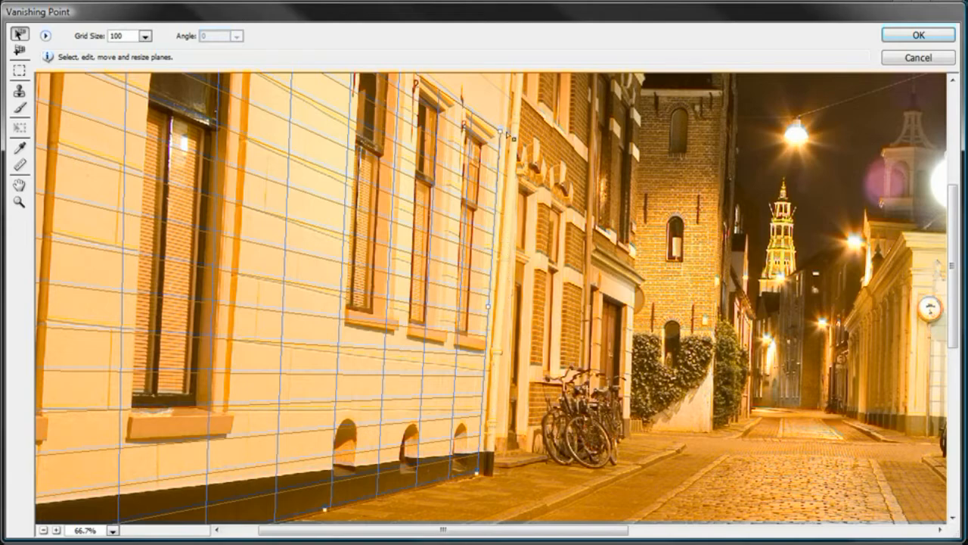
left_click_drag(503, 135, 504, 136)
left_click_drag(490, 305, 495, 305)
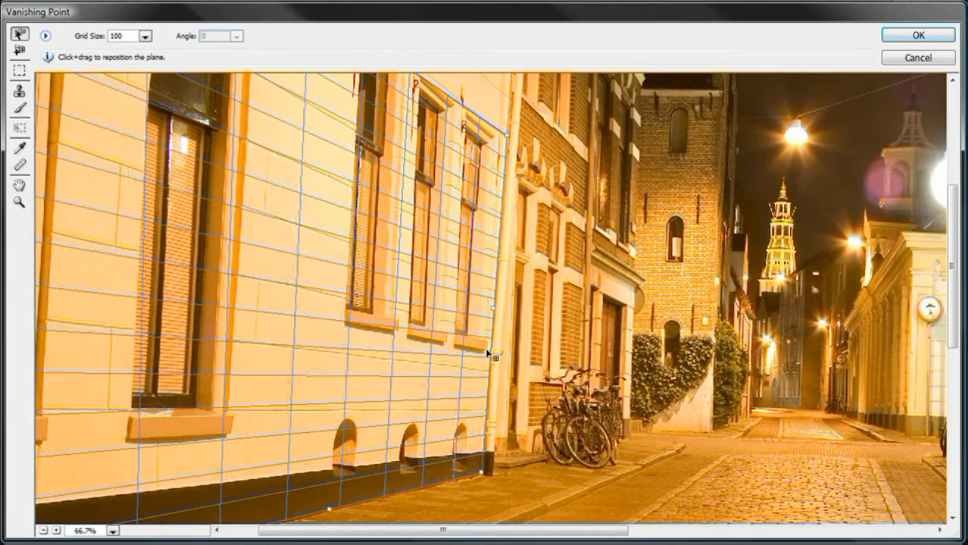
Step: Adjust the plane's upper edge near the tops of the three narrow windows to match the wall's perspective lines
left_click_drag(181, 195, 411, 328)
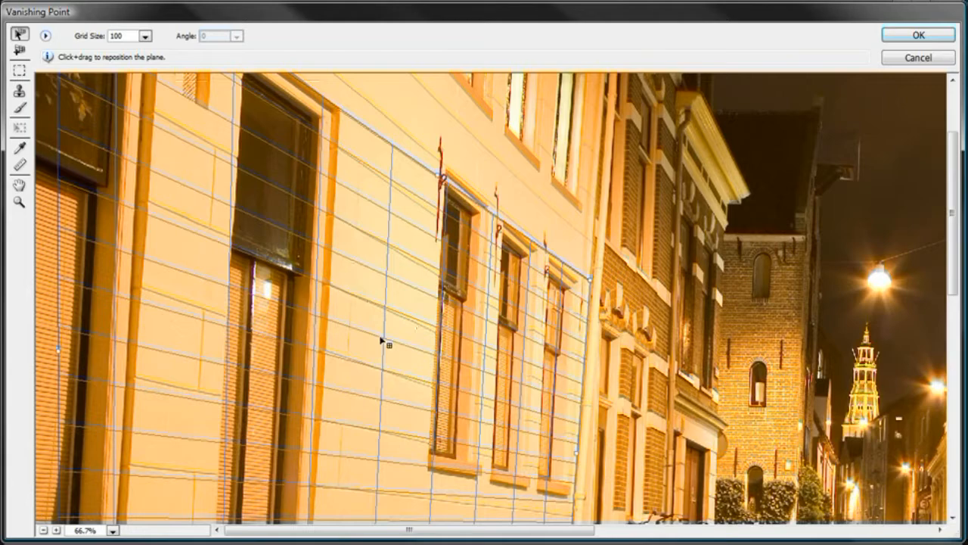
key("space")
left_click_drag(184, 199, 364, 336)
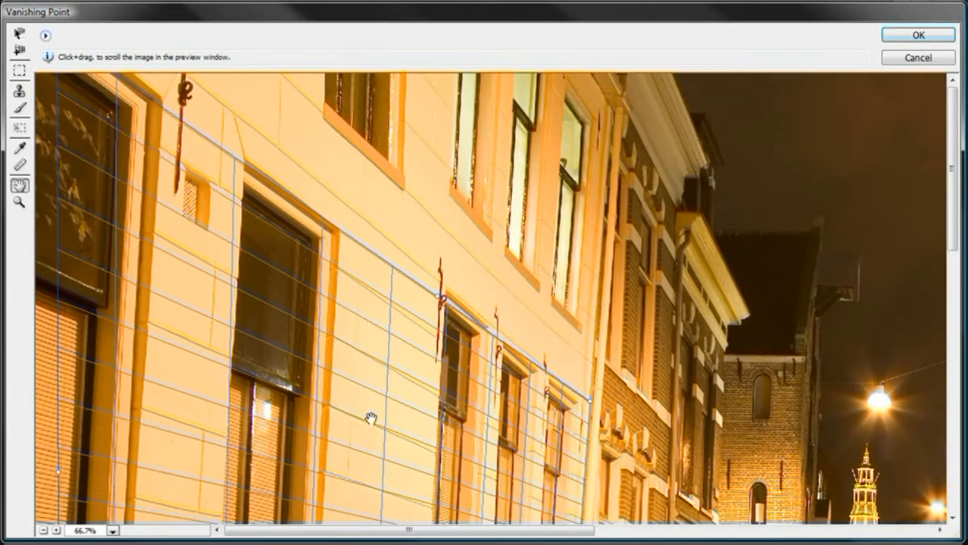
key("space")
mouse_move(395, 423)
left_mouse_down()
mouse_move(395, 304)
mouse_move(396, 431)
left_mouse_up()
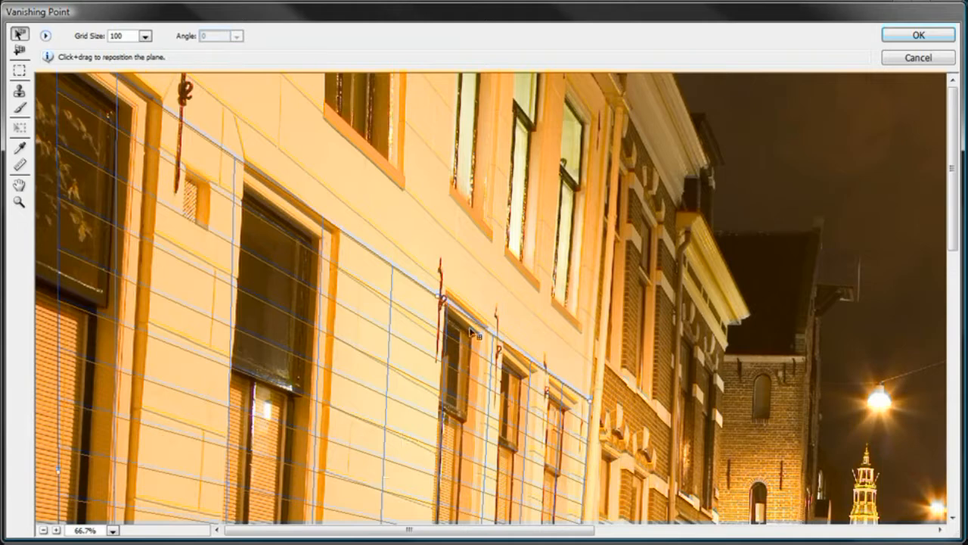
left_click_drag(435, 305, 434, 302)
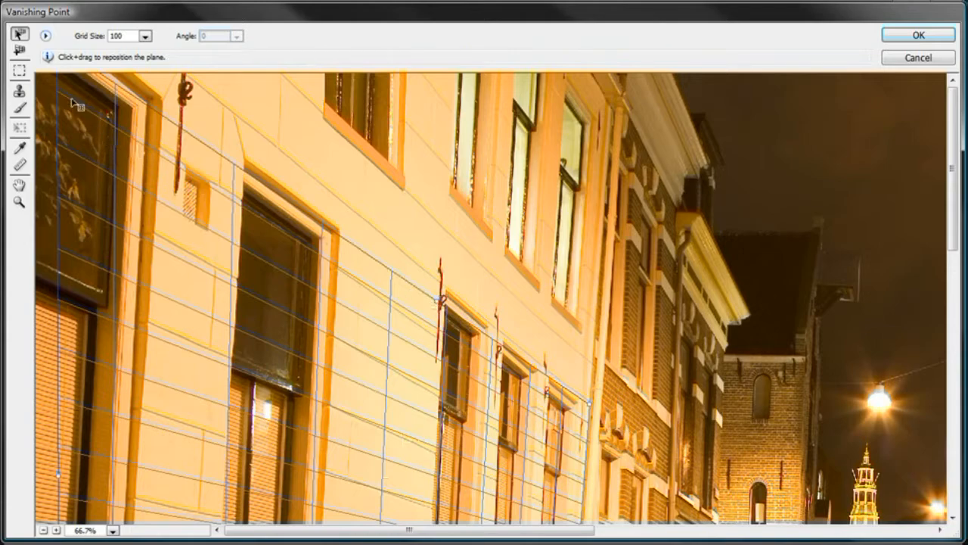
Step: Reposition the plane's near upper corner just above the photo's edge to correct the grid's perspective
left_click(44, 530)
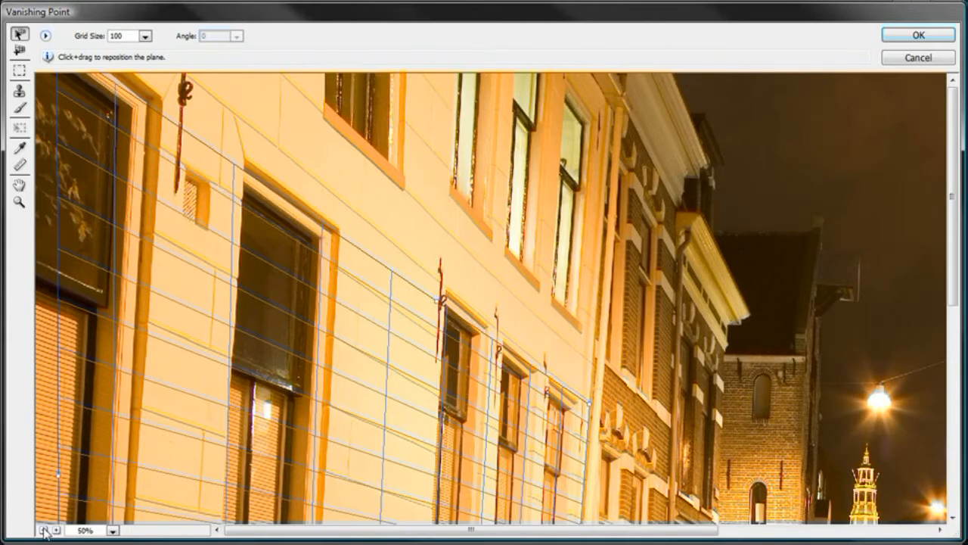
left_click(44, 530)
left_click(44, 530)
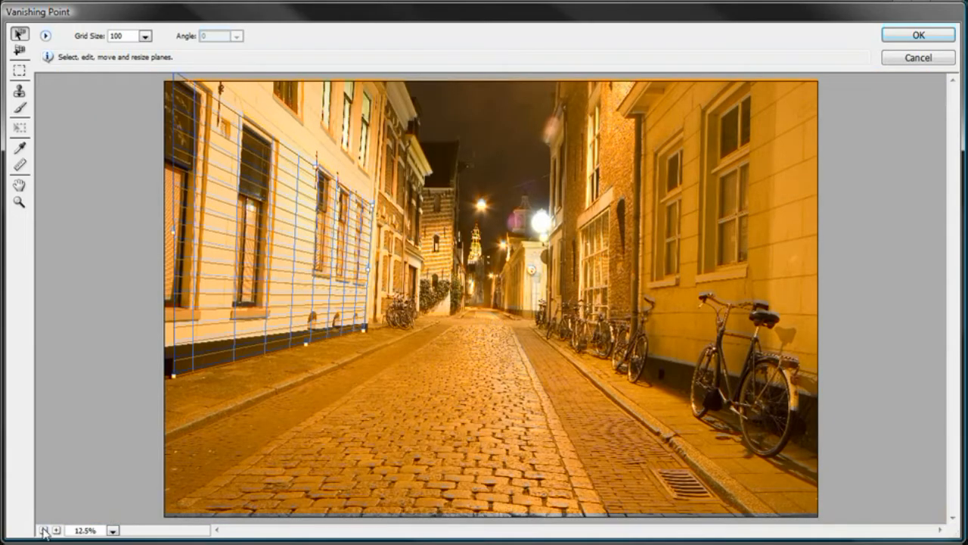
left_click(44, 531)
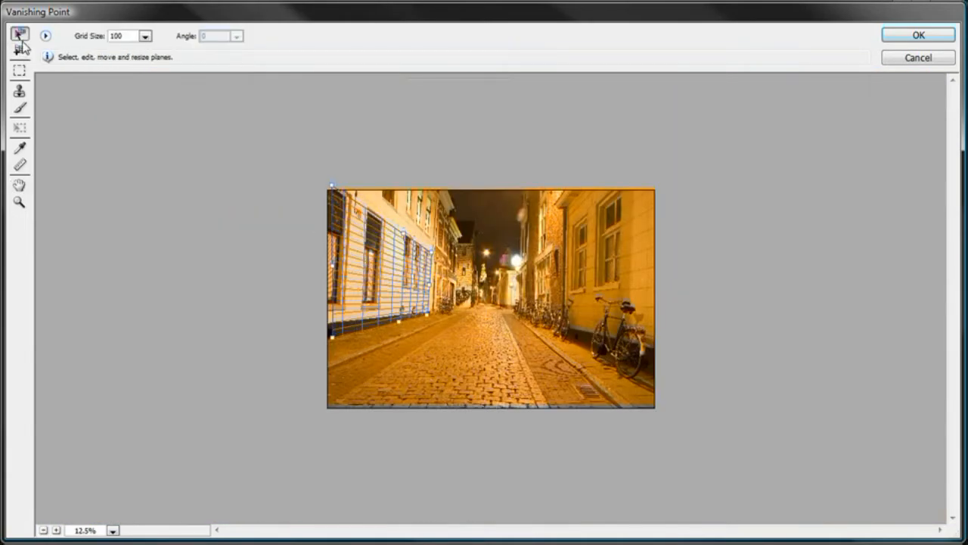
left_click_drag(332, 185, 333, 180)
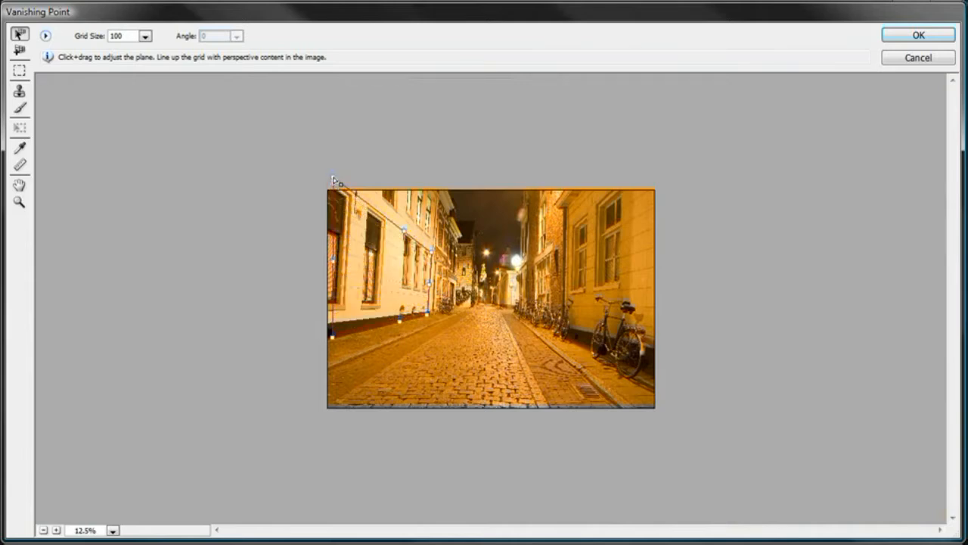
left_click_drag(333, 180, 344, 182)
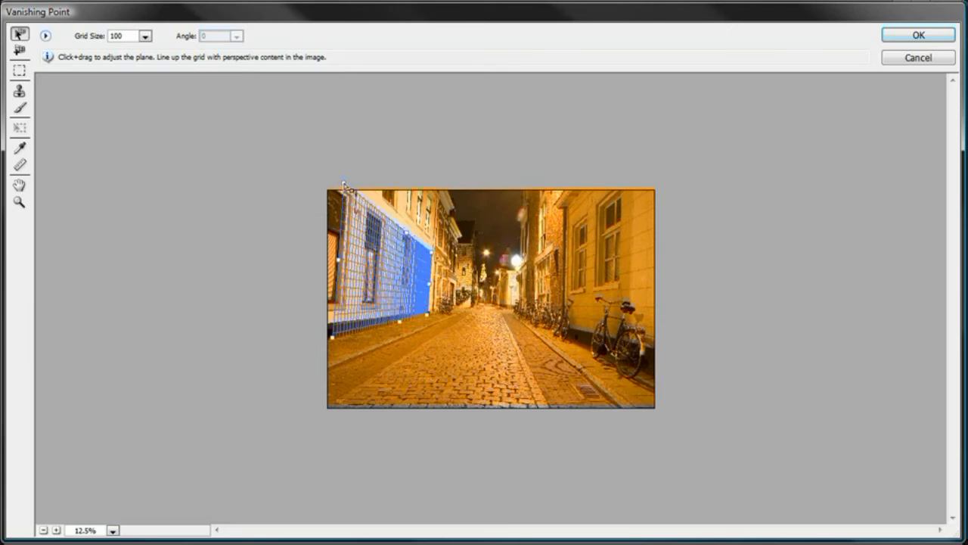
Step: Pull the plane's near edge in to between the two tall windows and realign its upper corner with the facade
left_click(56, 530)
left_click_drag(187, 224, 206, 224)
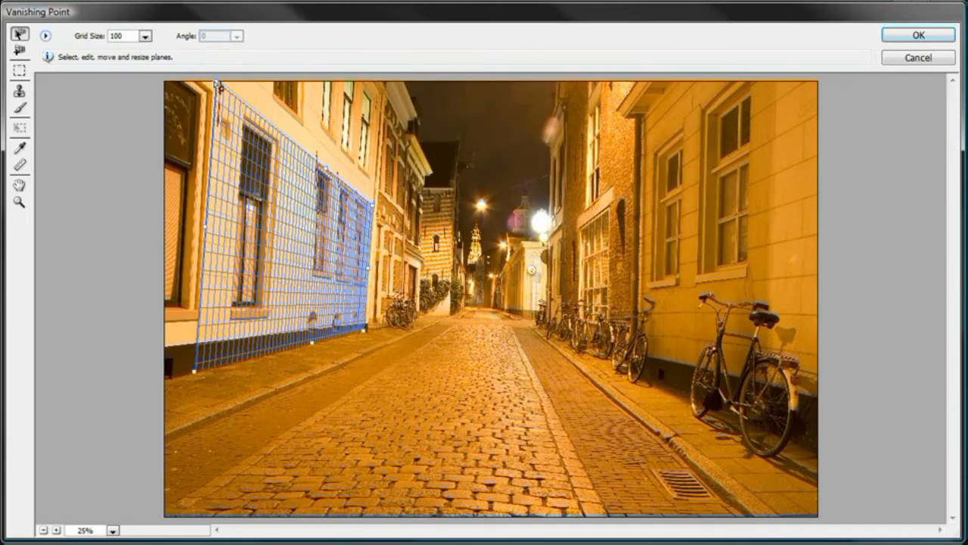
left_click_drag(220, 88, 214, 81)
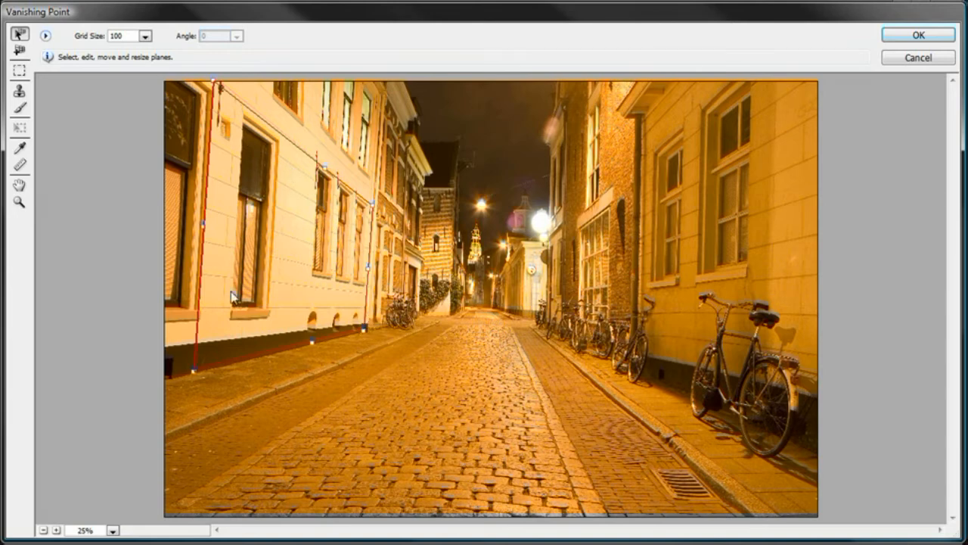
Step: Make a perspective marquee selection around the tall window inside the plane, including its frame and sill
left_click(19, 71)
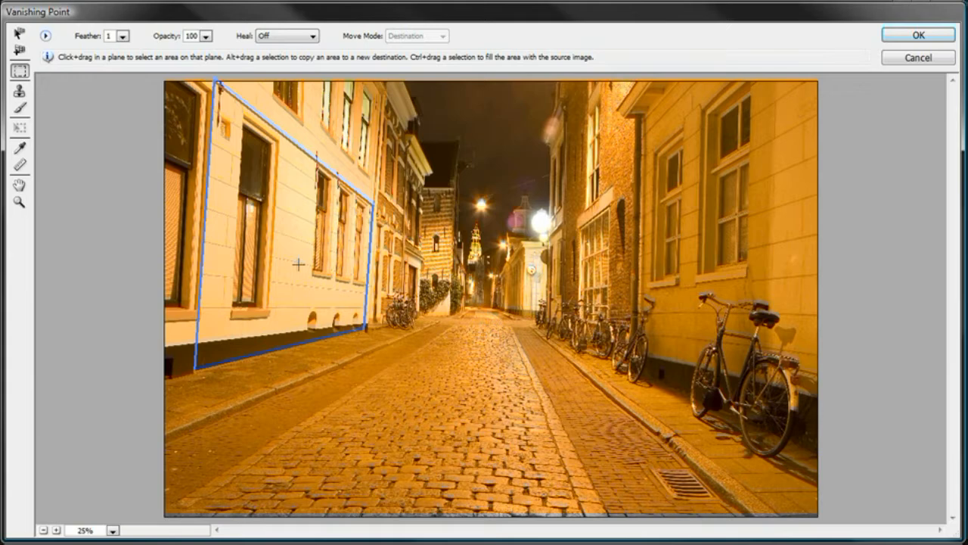
left_click_drag(237, 109, 274, 324)
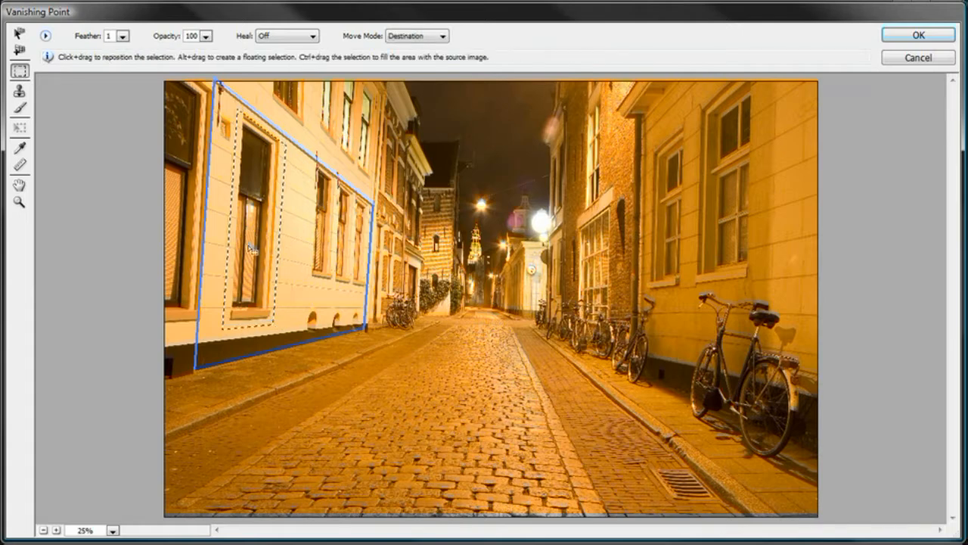
Step: Clone the selected tall window in perspective onto the blank wall just before the three narrow windows, and drop the selection
key("alt")
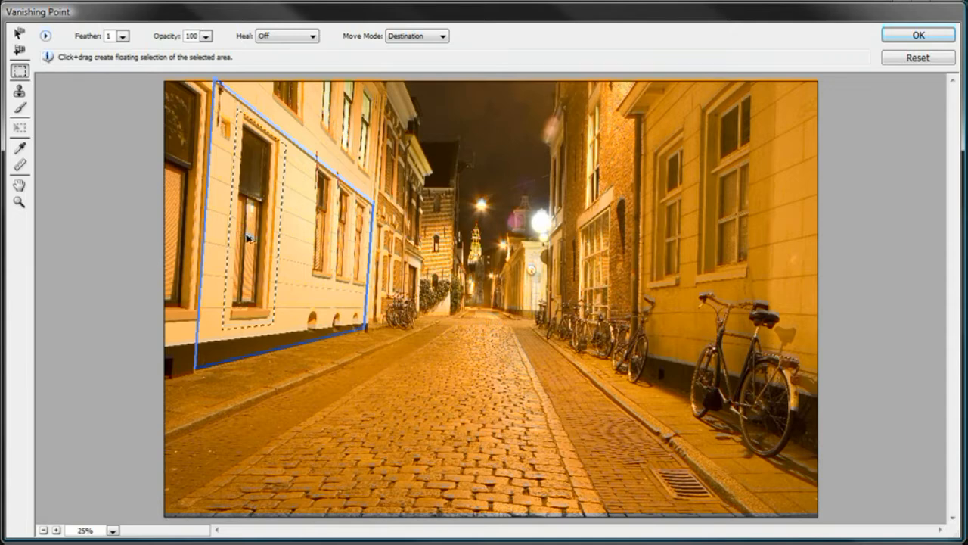
left_click_drag(249, 237, 290, 233)
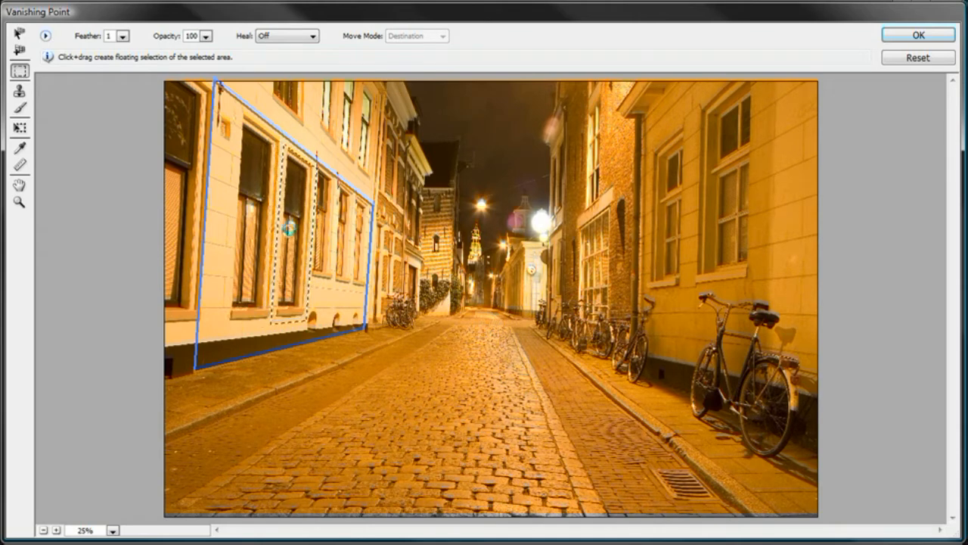
left_click(333, 235)
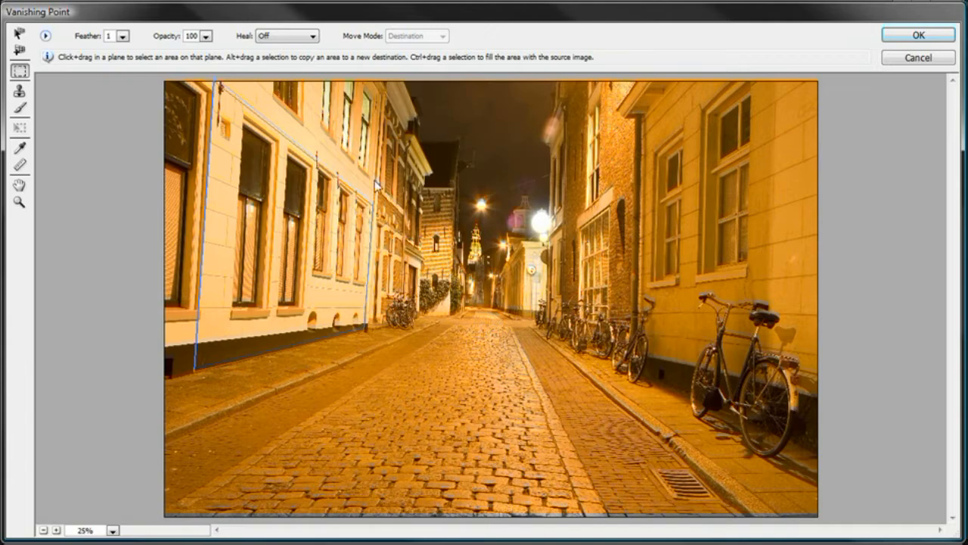
left_click(19, 90)
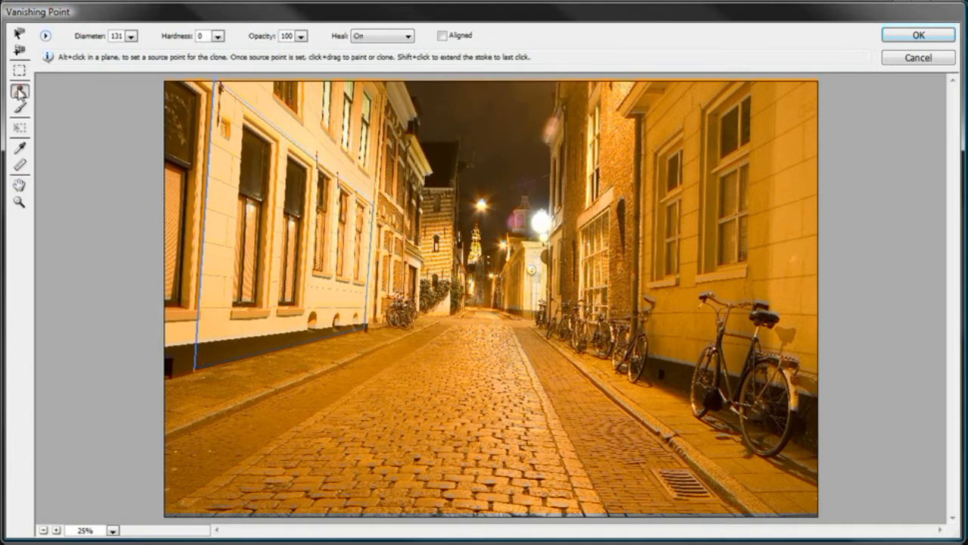
left_click(20, 107)
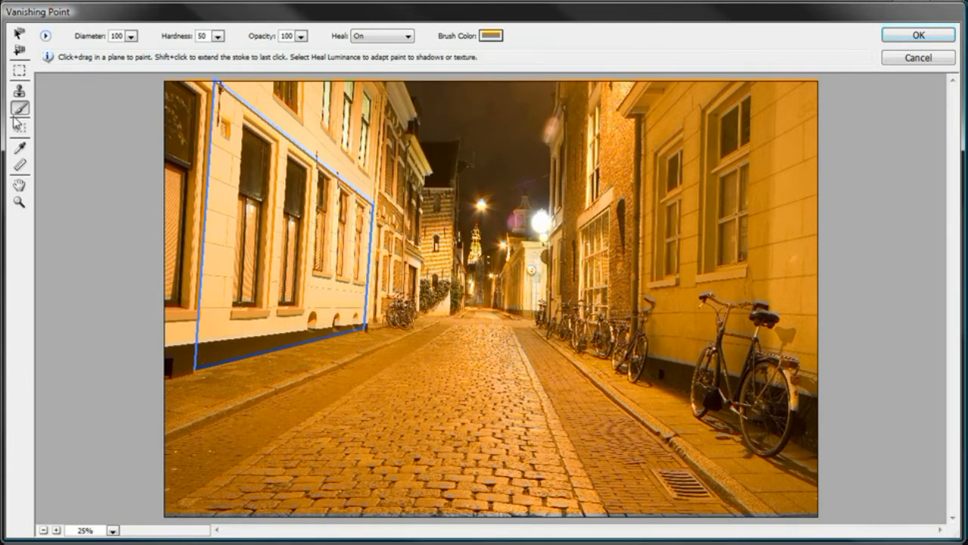
left_click(20, 70)
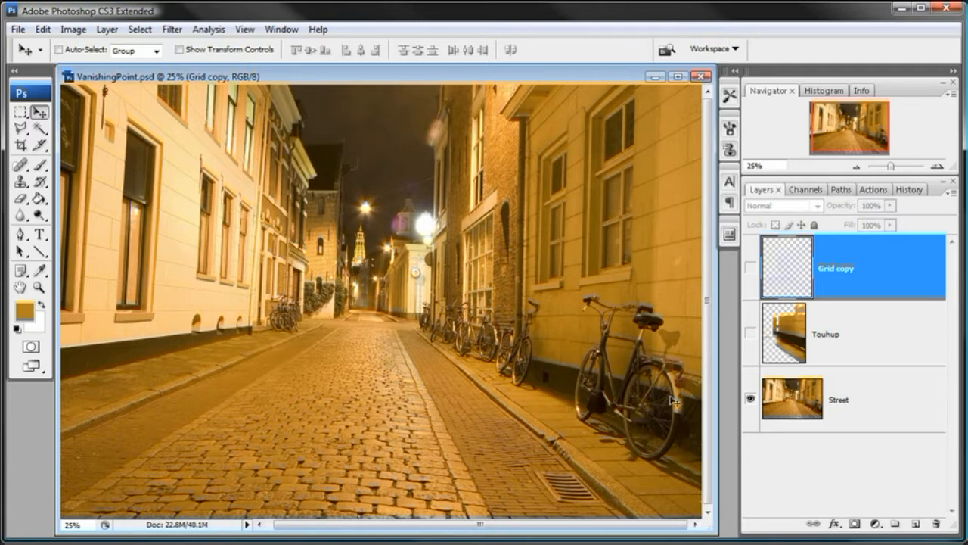
Step: Toggle the visibility of the Touhup layer in VanishingPoint.psd to preview the retouched street
left_click(751, 335)
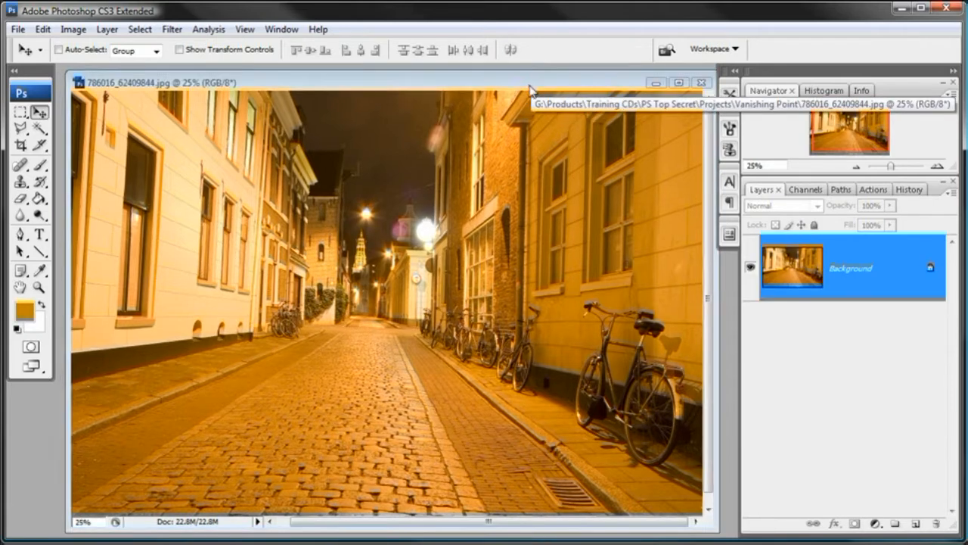
Step: Add a new empty layer above the street photo's background and open the Vanishing Point filter on it
left_click_drag(530, 89, 536, 91)
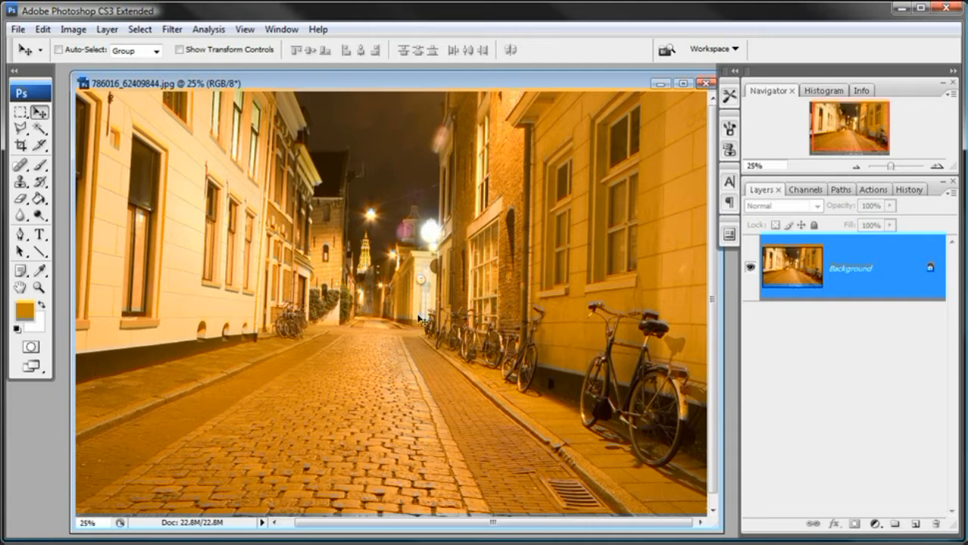
left_click(915, 524)
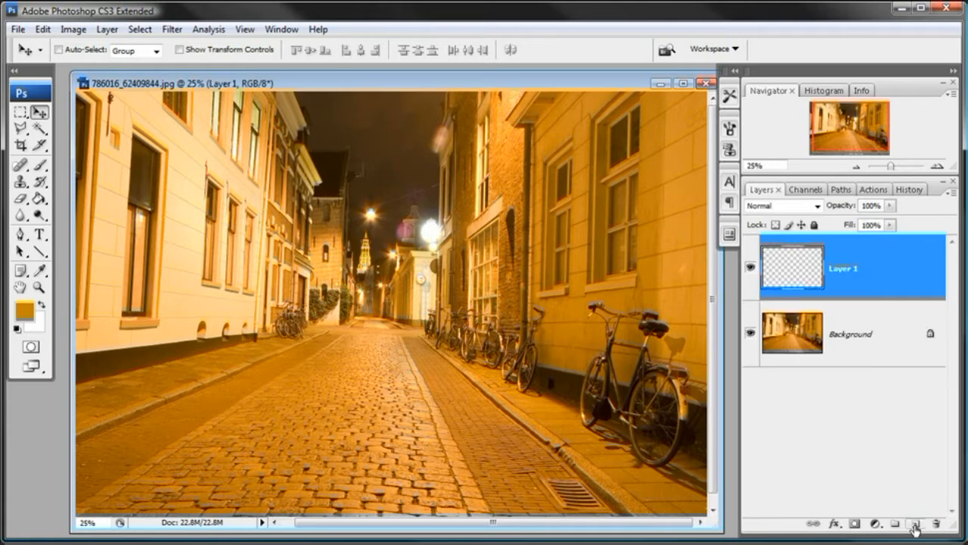
left_click(179, 28)
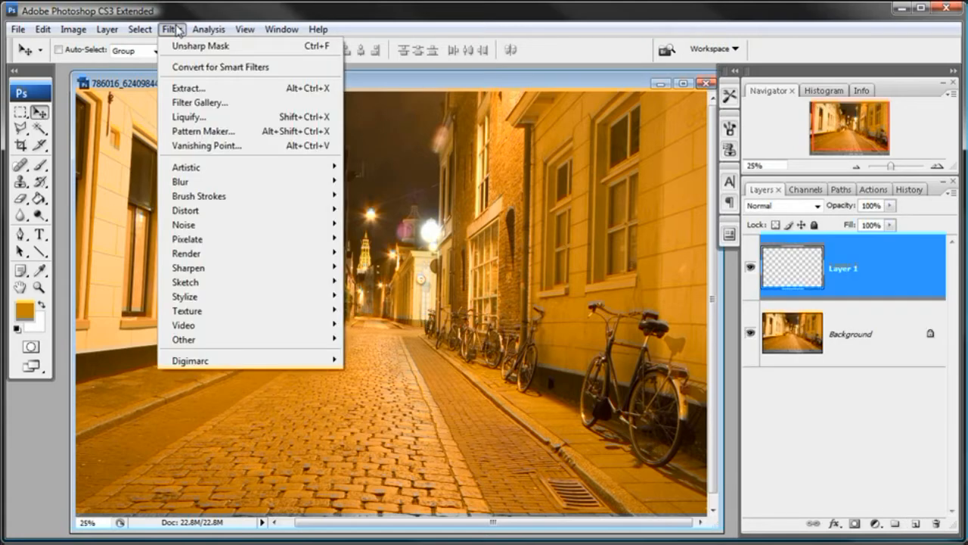
left_click(182, 151)
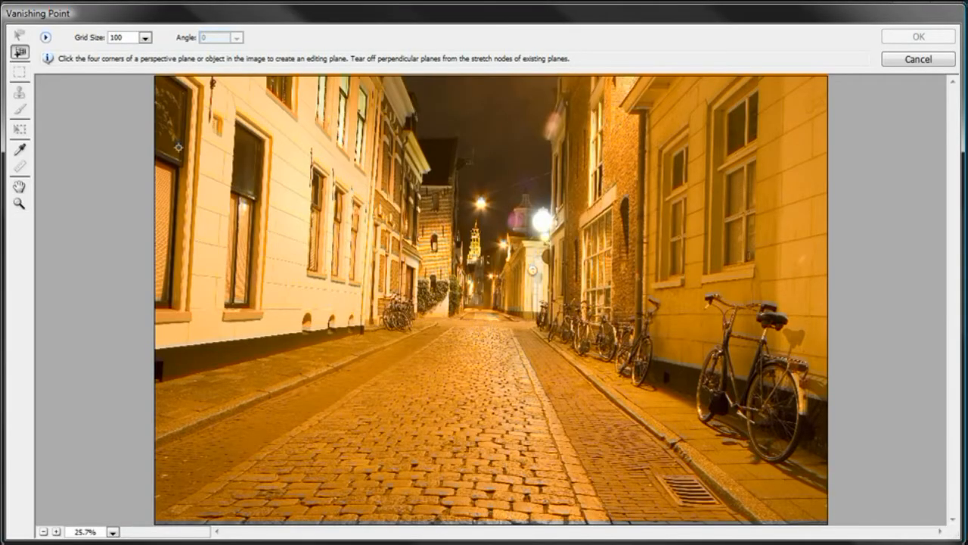
Step: Create a four-cornered perspective plane over a row of paving slabs between the two nearest bicycles, aligning its street-side edge with the kerb
left_click(57, 531)
left_click(57, 531)
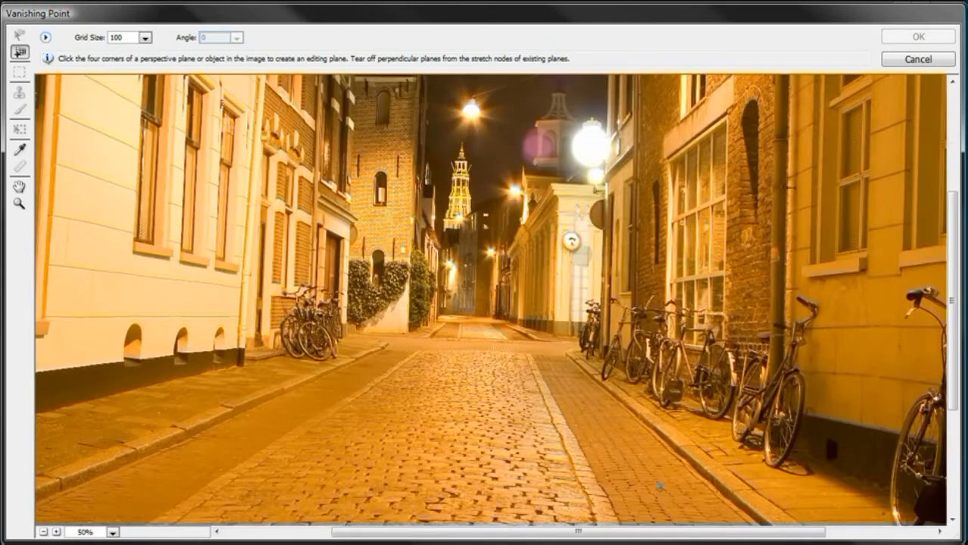
key("h")
left_click_drag(867, 446, 669, 245)
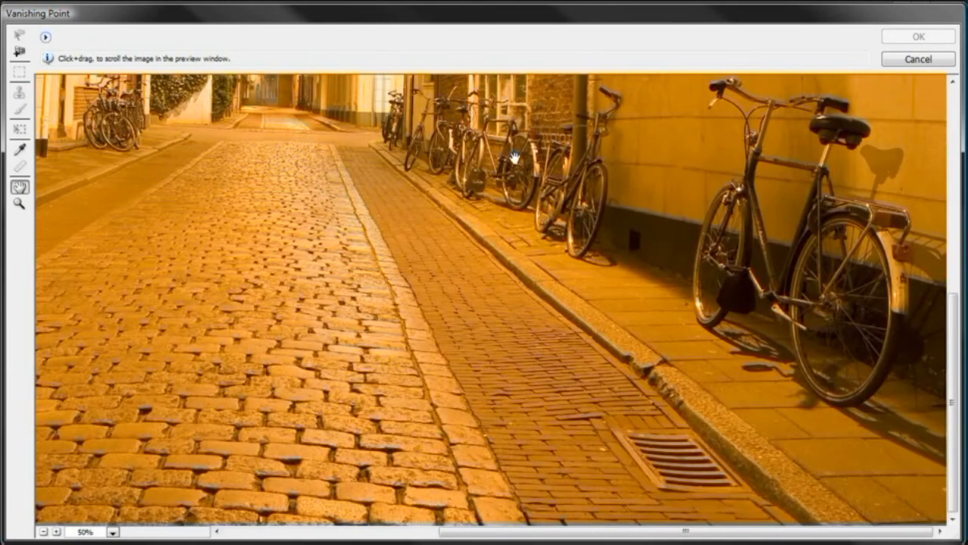
key("c")
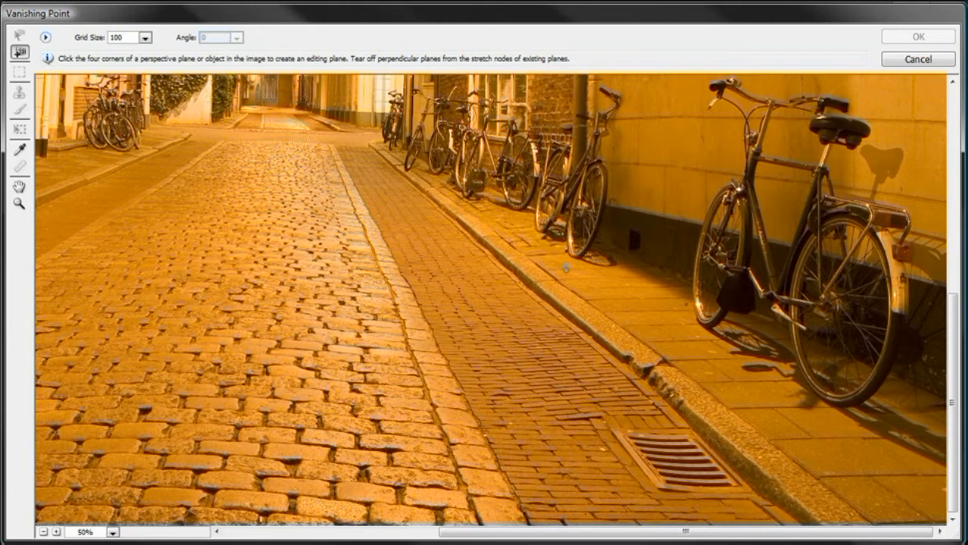
left_click(56, 532)
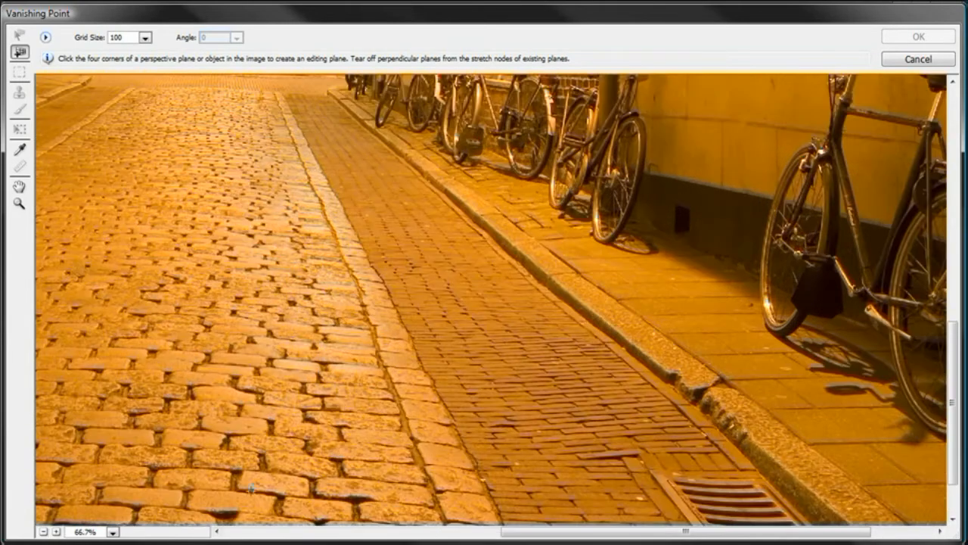
left_click(56, 532)
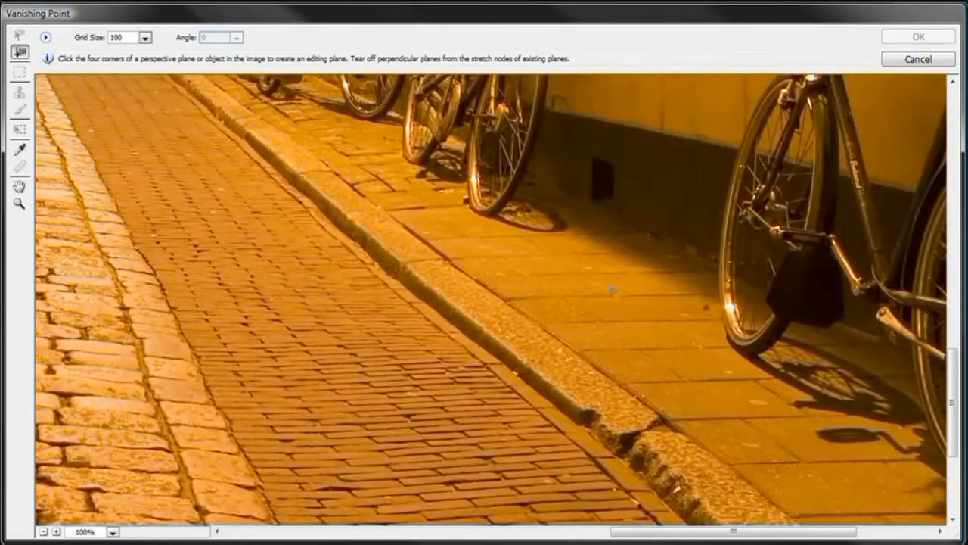
key("space")
left_click_drag(672, 269, 600, 251)
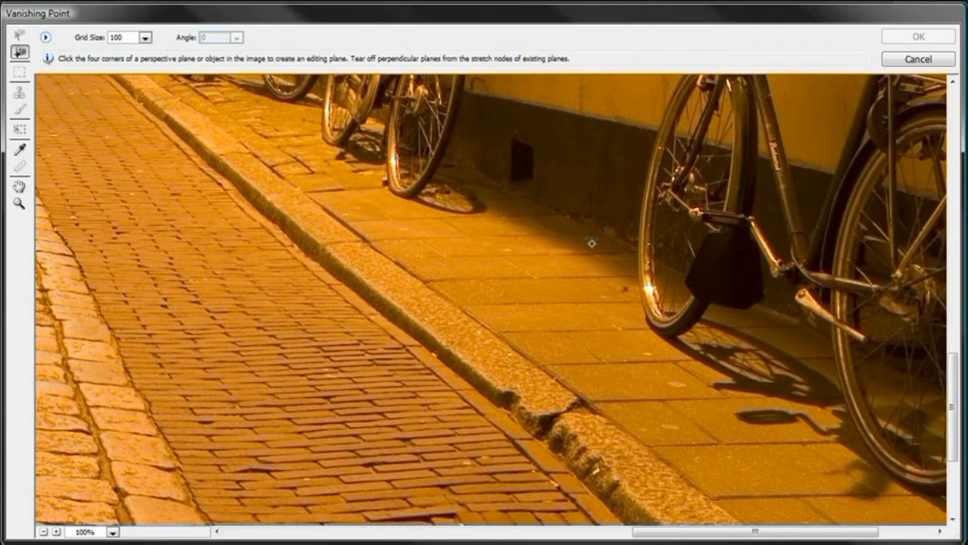
left_click(564, 213)
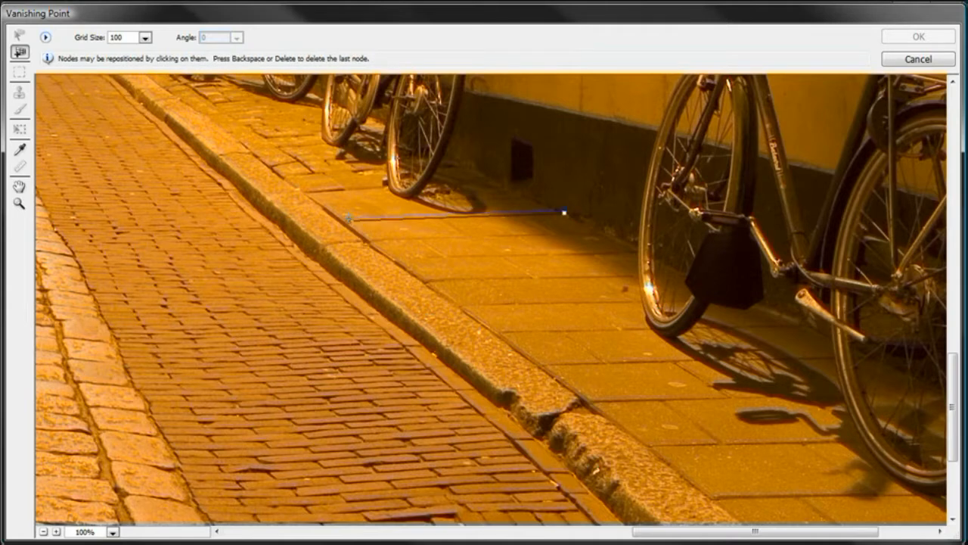
left_click(348, 219)
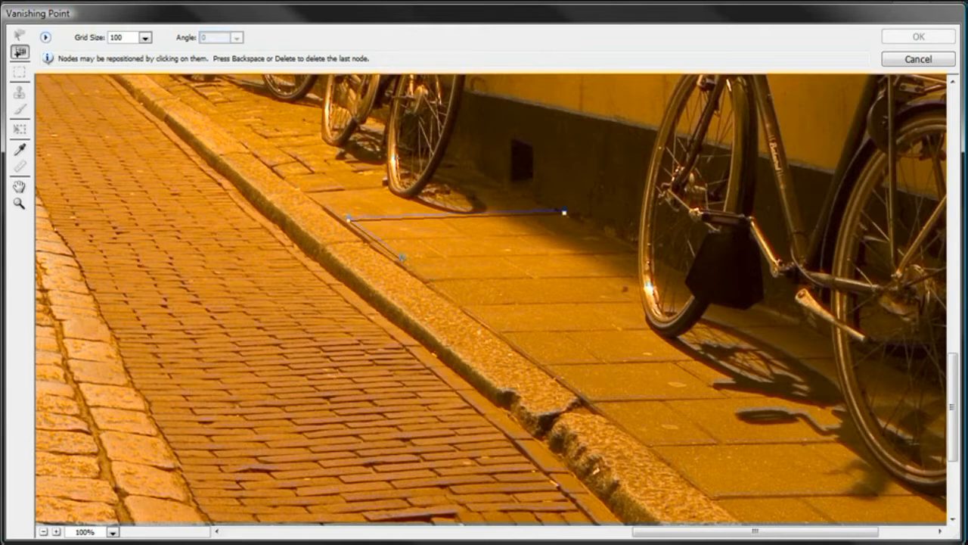
left_click(398, 256)
left_click(637, 251)
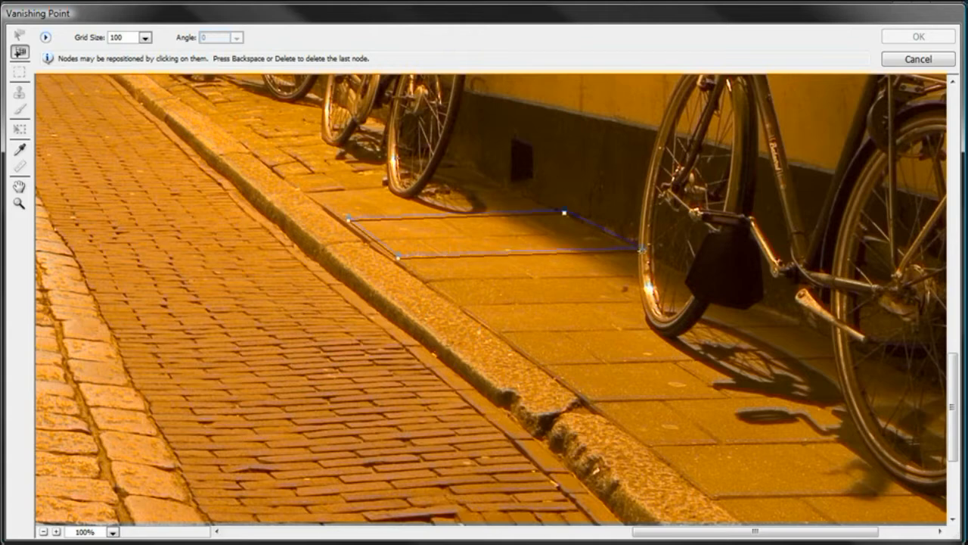
left_click(640, 248)
left_click_drag(370, 237, 368, 239)
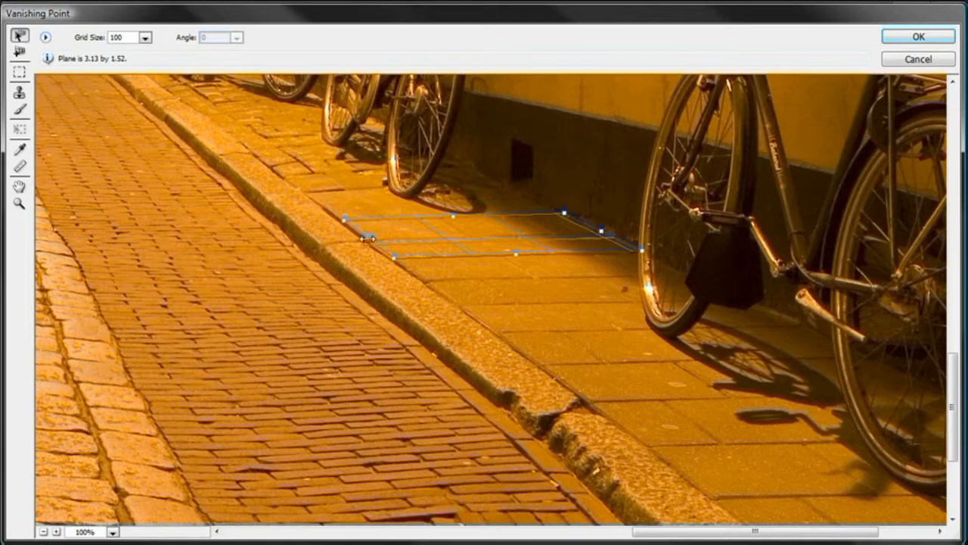
Step: Stretch the plane's far edge along the sidewalk to check its perspective, then bring it back to the wheel of the second-nearest bicycle
left_click(44, 531)
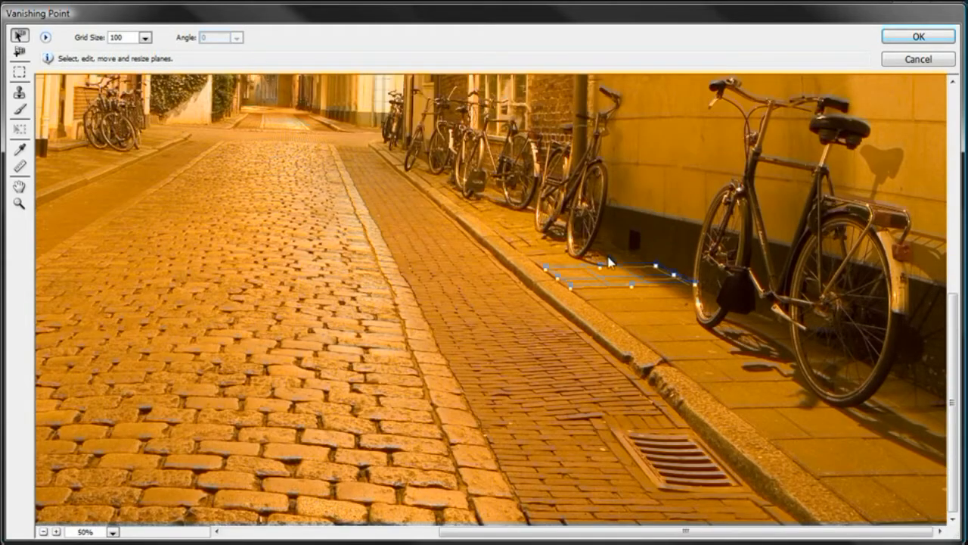
left_click_drag(602, 266, 376, 137)
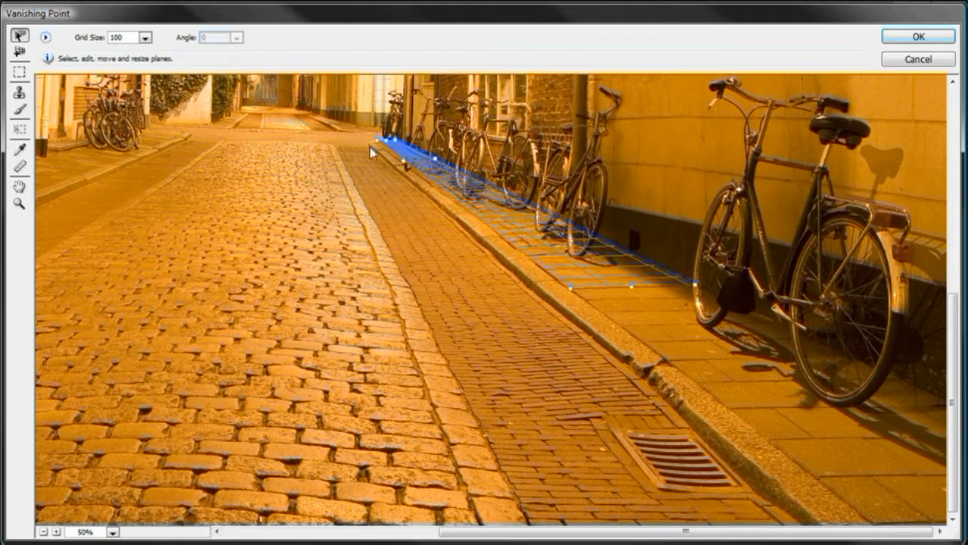
left_click_drag(395, 147, 549, 235)
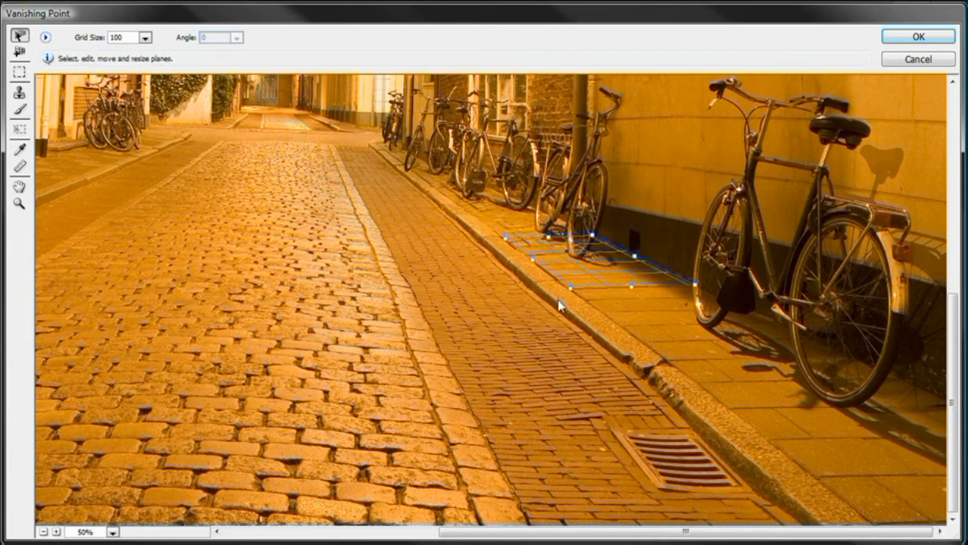
Step: Extend the plane's near edge along the sidewalk under the nearest bicycle to just beyond the photo's lower edge
left_click(44, 531)
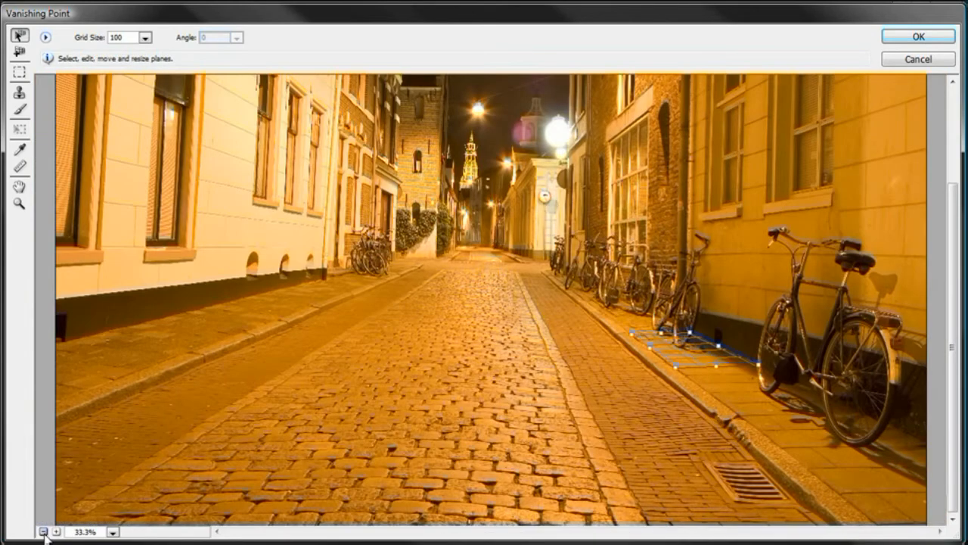
left_click(44, 531)
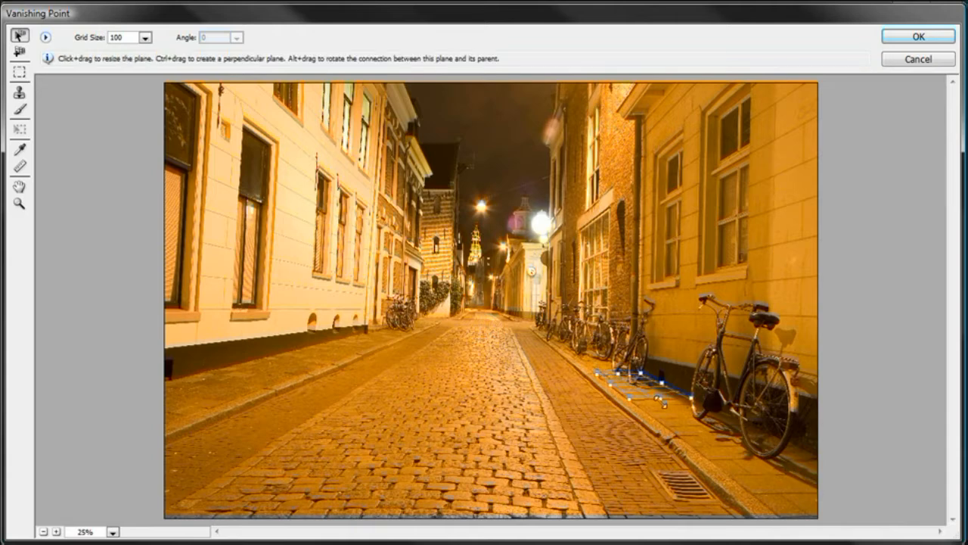
left_click_drag(664, 403, 868, 527)
left_click(43, 532)
left_click_drag(665, 404, 671, 416)
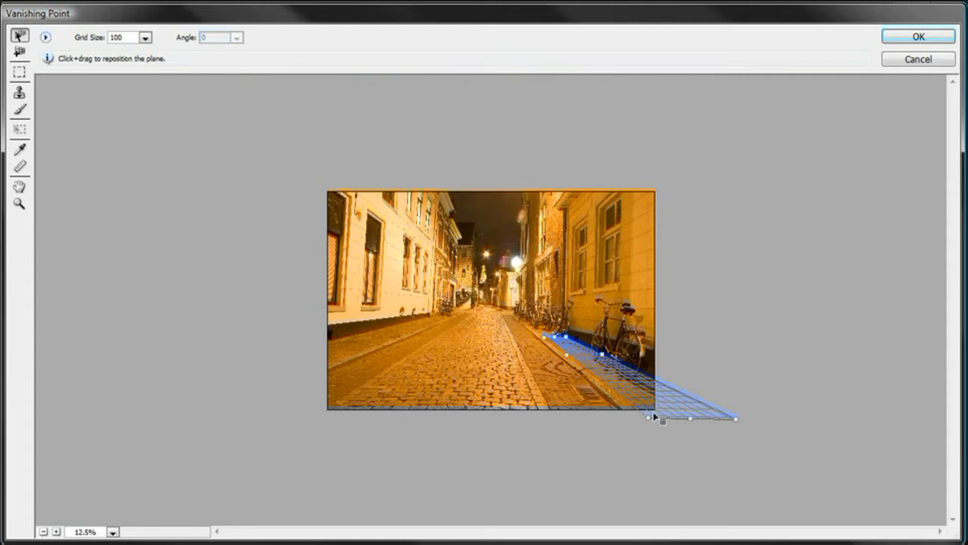
Step: Make a perspective marquee selection across a clean row of paving slabs between the two nearest bicycles, spanning from wall to kerb
left_click(57, 531)
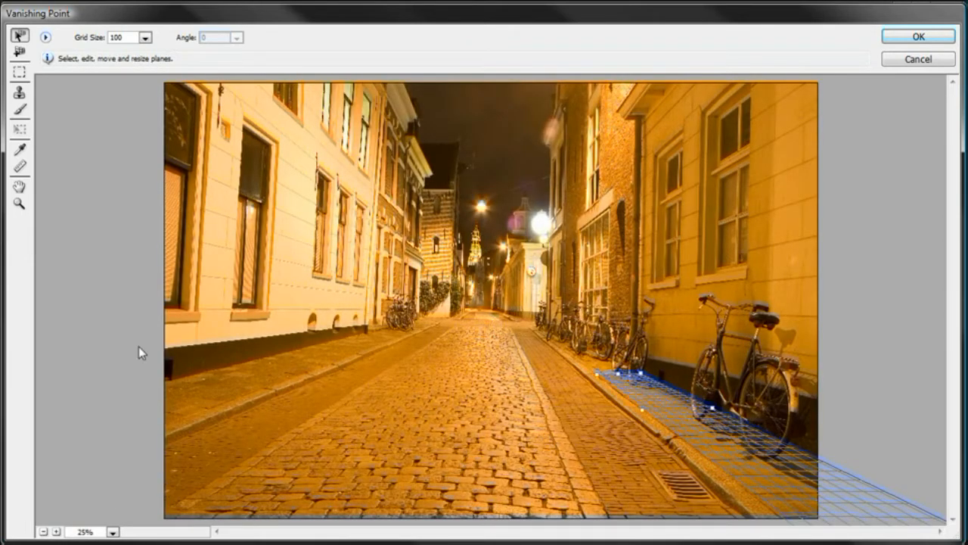
left_click(20, 72)
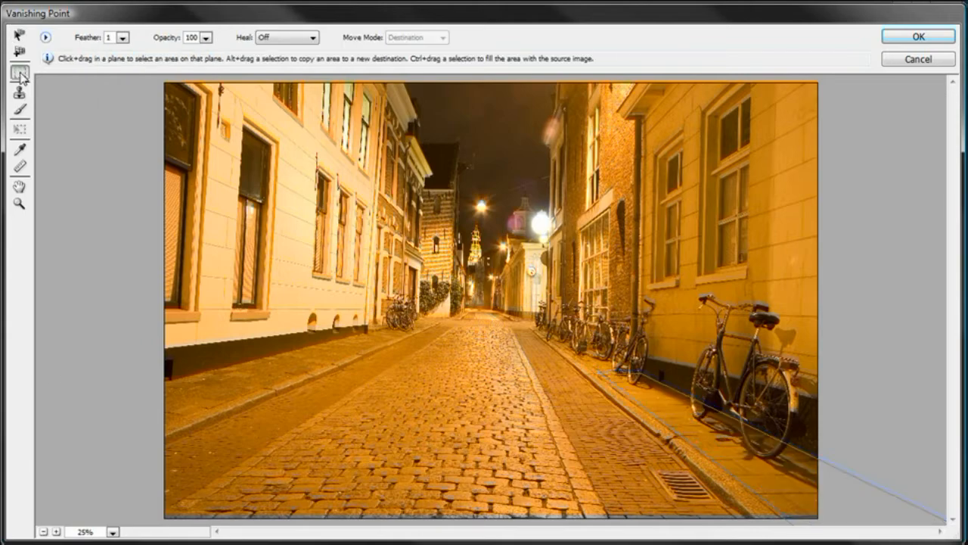
left_click(57, 533)
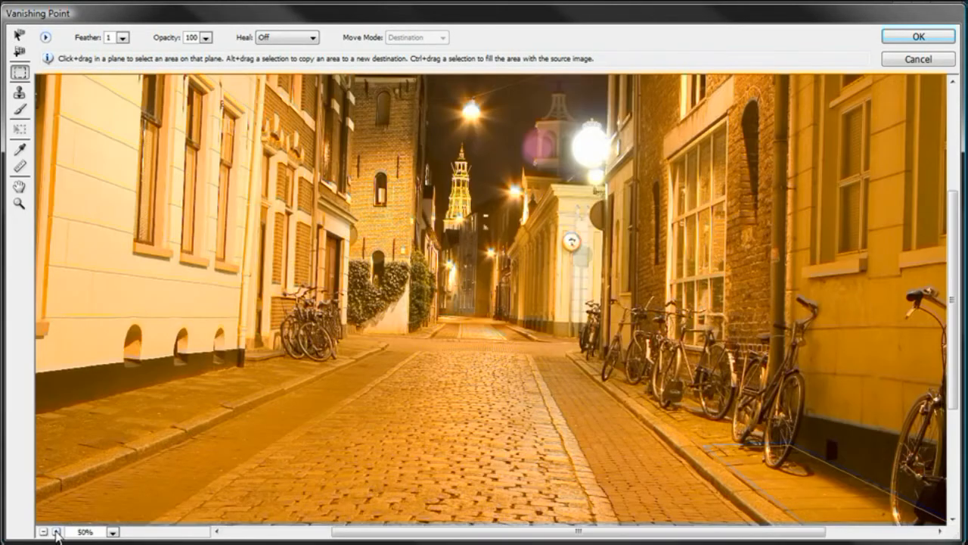
key("space")
left_click_drag(746, 501, 580, 288)
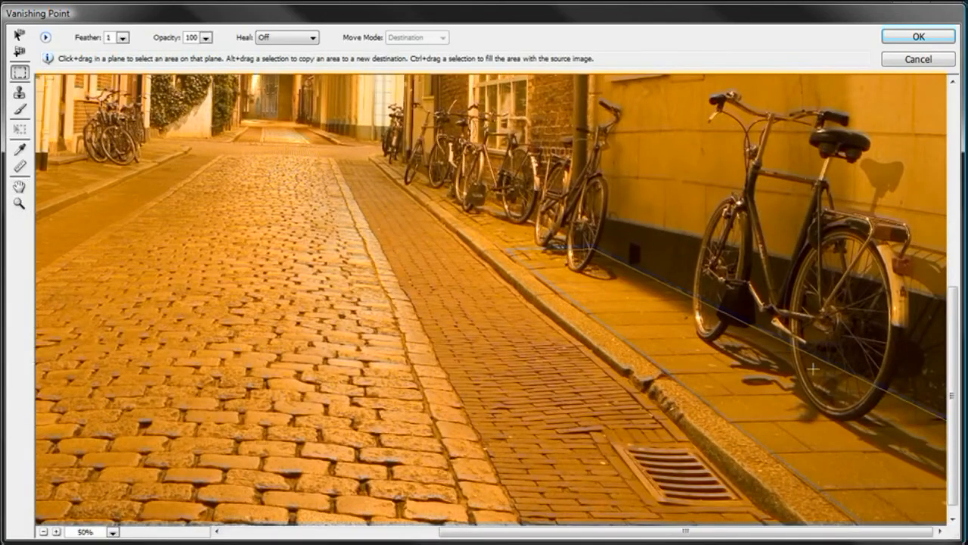
left_click(57, 531)
key("space")
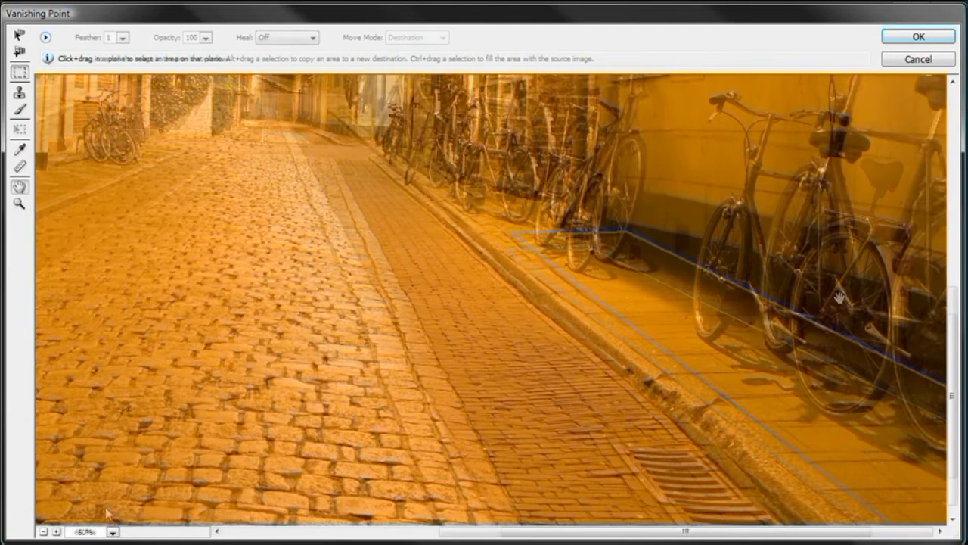
left_click_drag(837, 296, 737, 281)
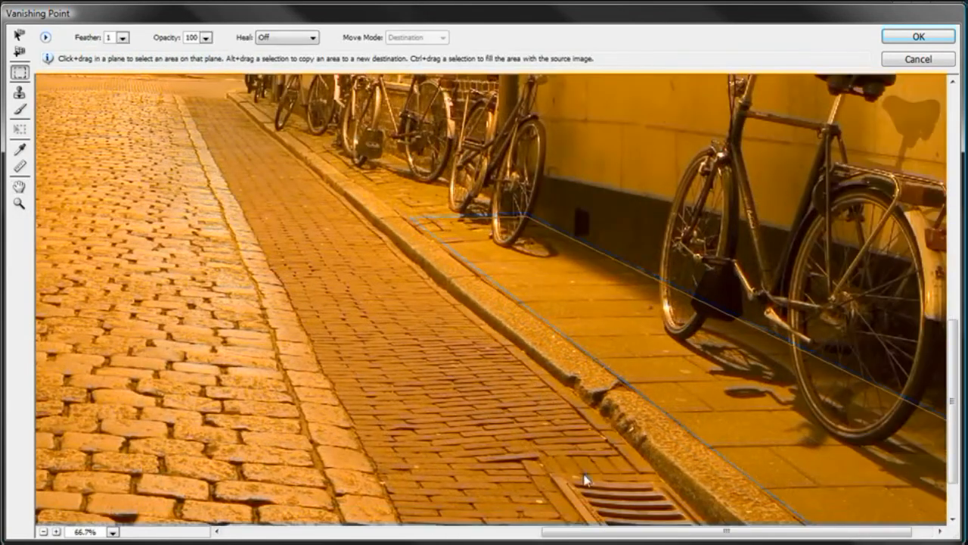
key("ctrl+h")
key("ctrl+h")
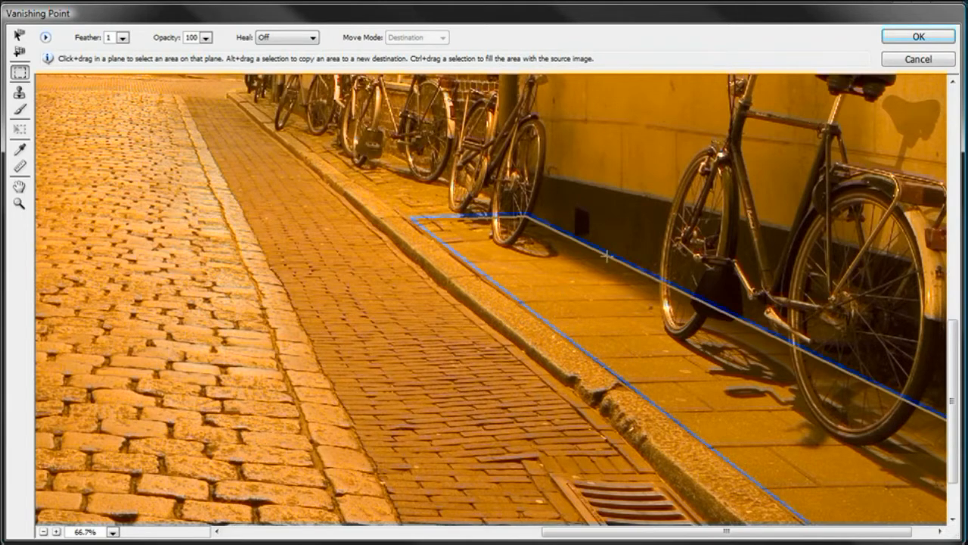
left_click_drag(605, 257, 490, 282)
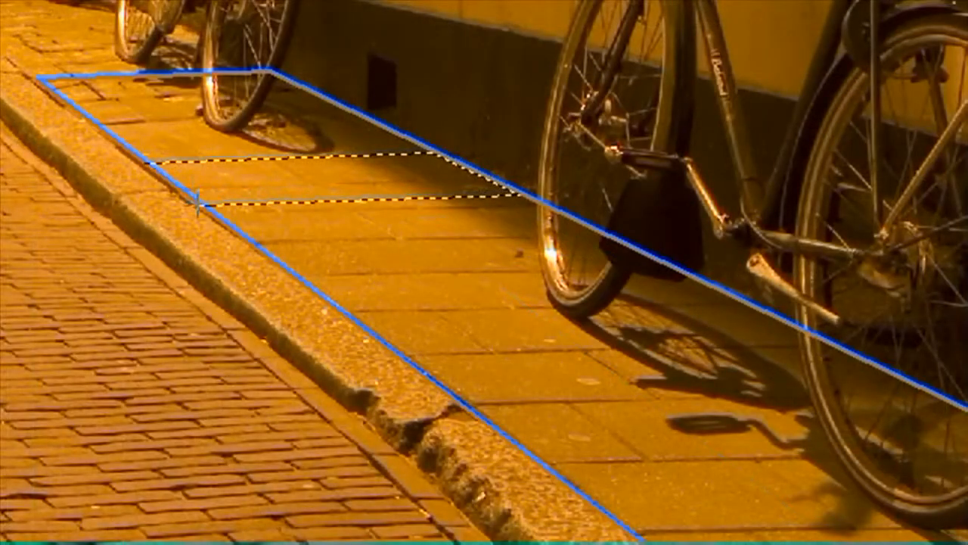
Step: Fit the marquee's near edge to the slab joint and clone the selected paving onto the adjoining row toward the nearest bicycle
mouse_move(196, 202)
left_mouse_down()
mouse_move(221, 203)
mouse_move(210, 214)
left_mouse_up()
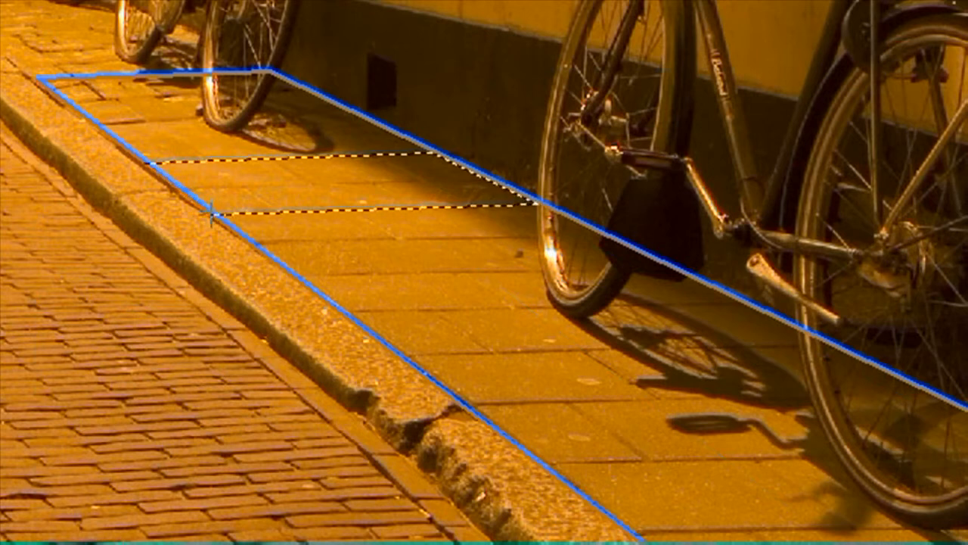
left_click_drag(211, 212, 215, 215)
left_click_drag(282, 188, 383, 218)
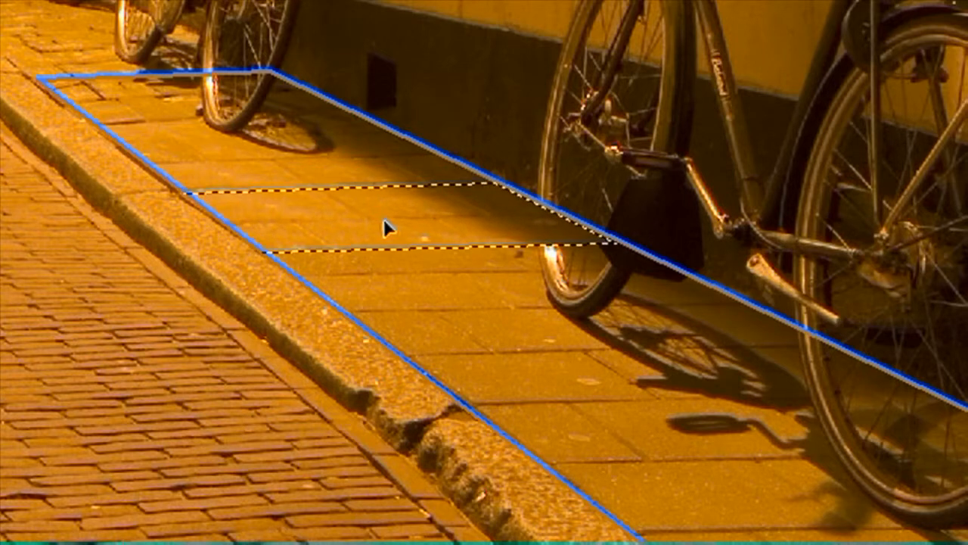
left_click_drag(383, 219, 362, 224)
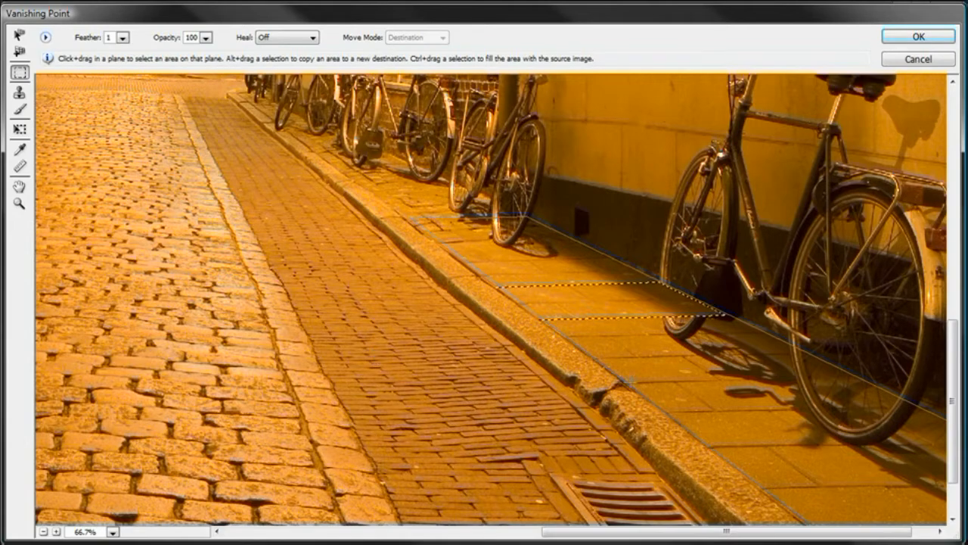
Step: Clone the selected paving one row nearer, covering the bottom of the nearest bicycle's front wheel and its shadow
left_click_drag(698, 368, 597, 317)
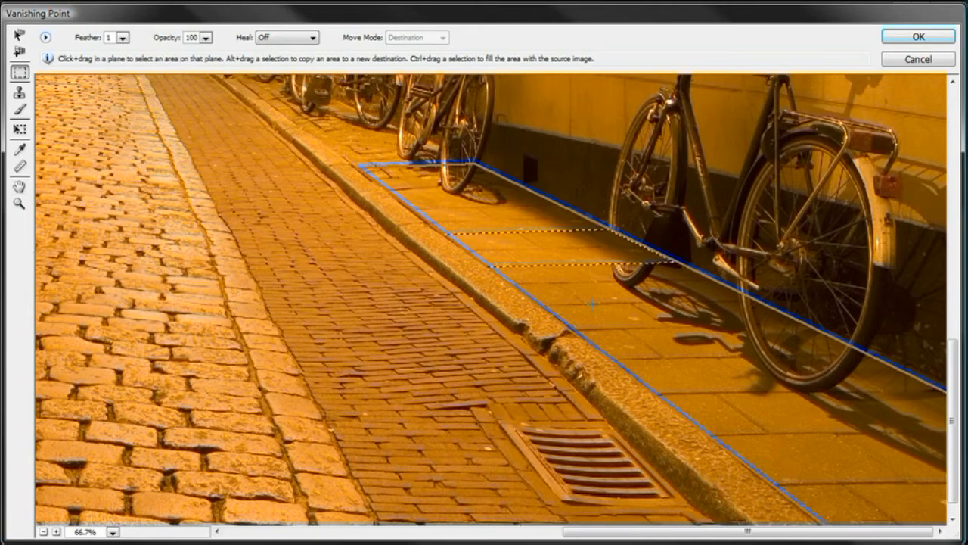
key("alt")
left_click_drag(528, 258, 582, 294)
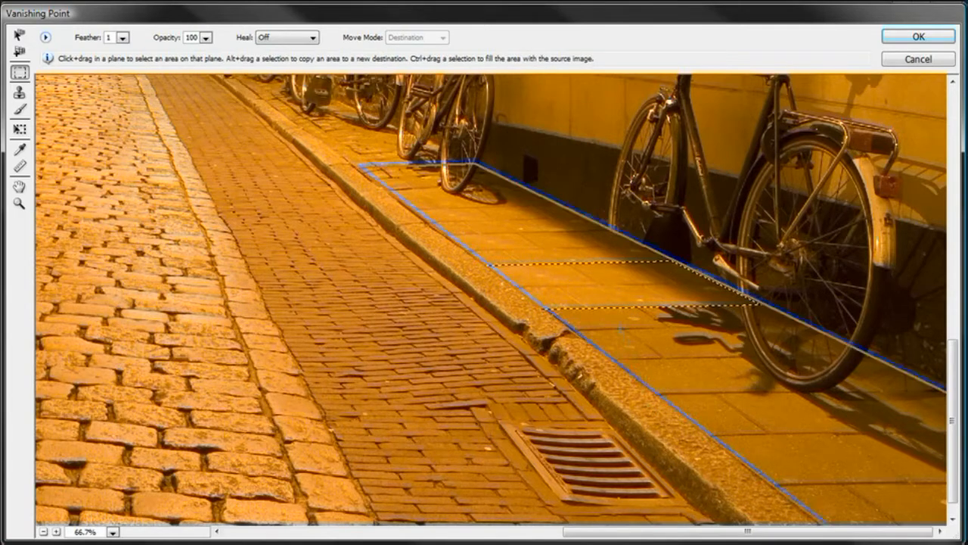
left_click(614, 319)
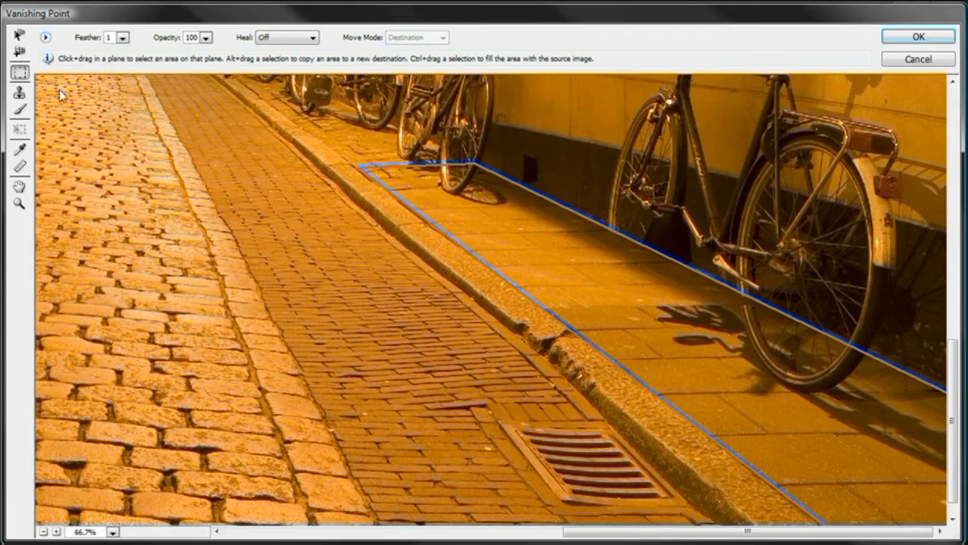
left_click(20, 187)
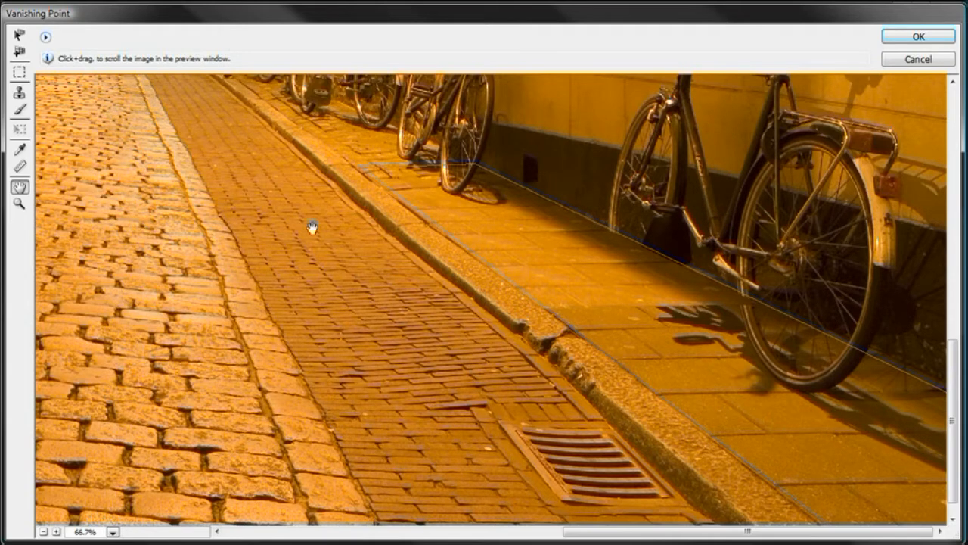
left_click(20, 72)
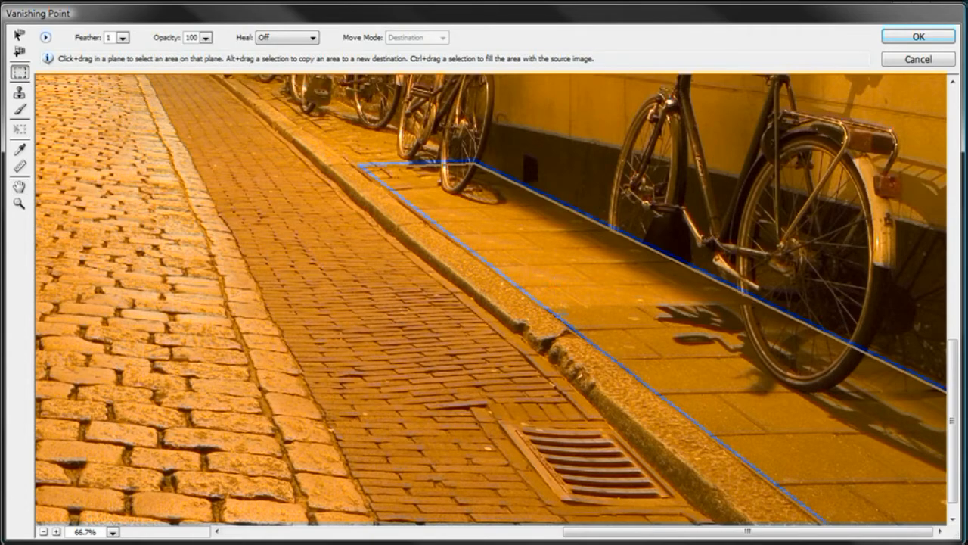
left_click(284, 38)
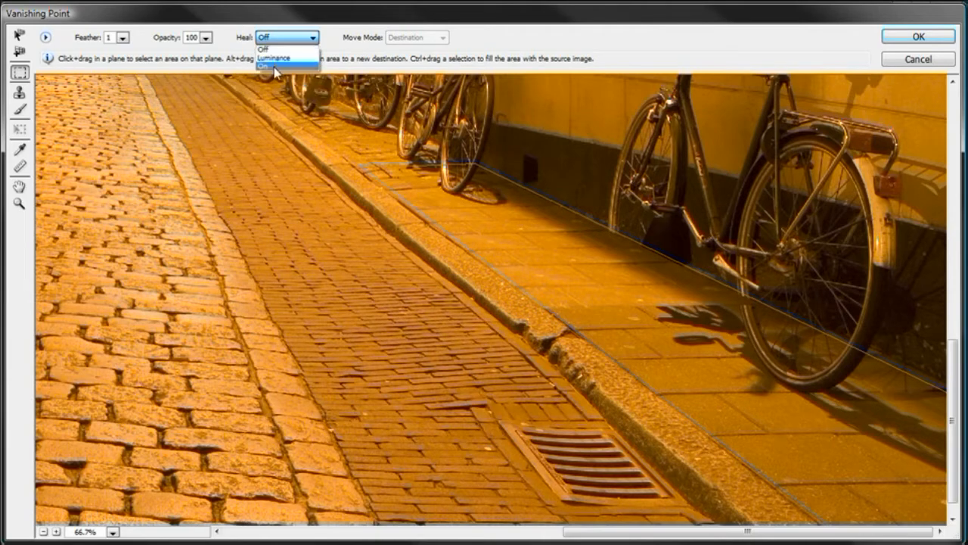
left_click(242, 37)
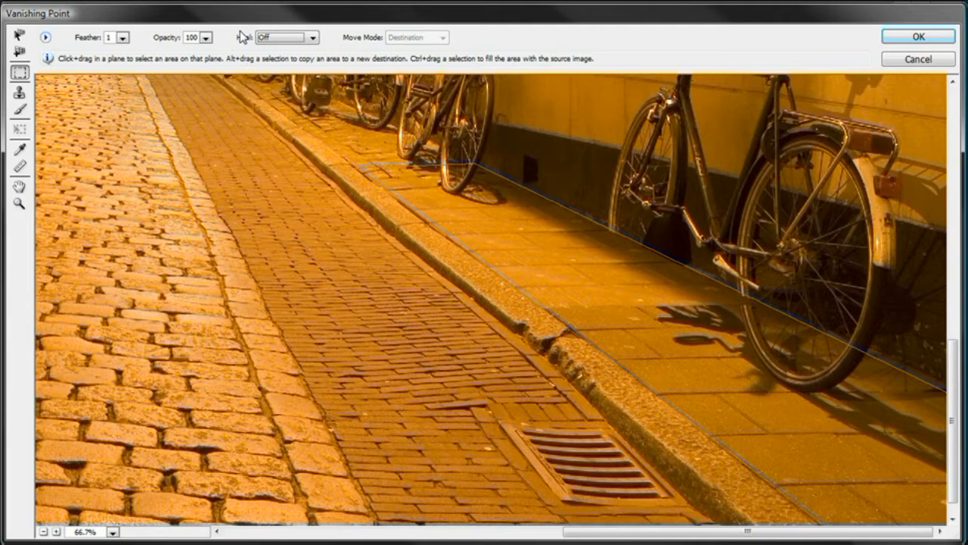
left_click(277, 39)
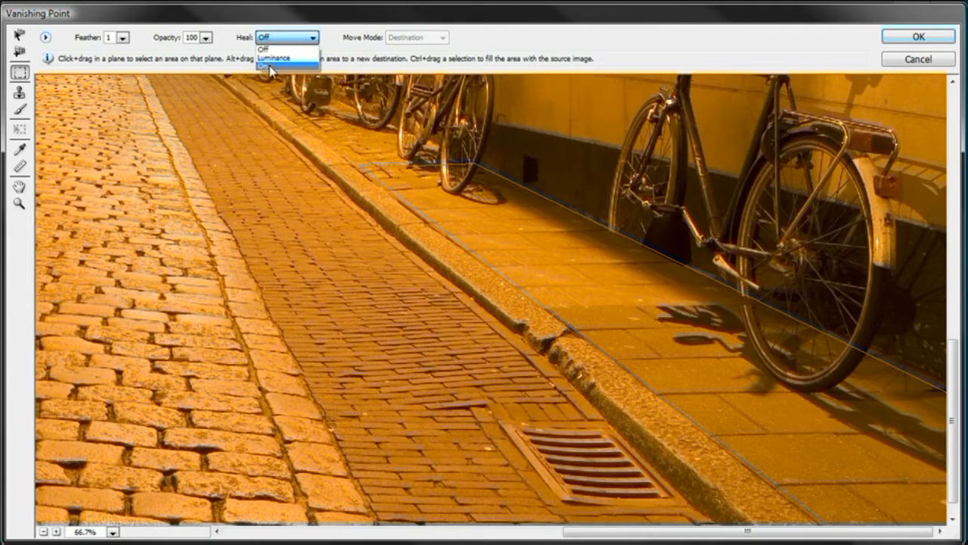
left_click(267, 68)
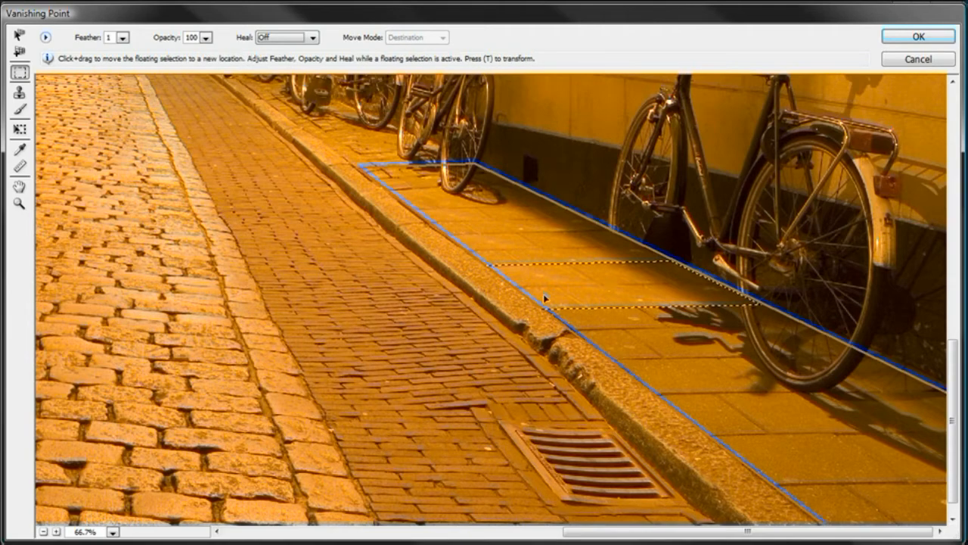
Step: Clone the paving over the next row beside the nearest bicycle's pedal shadow and set Heal to On to blend it
key("alt")
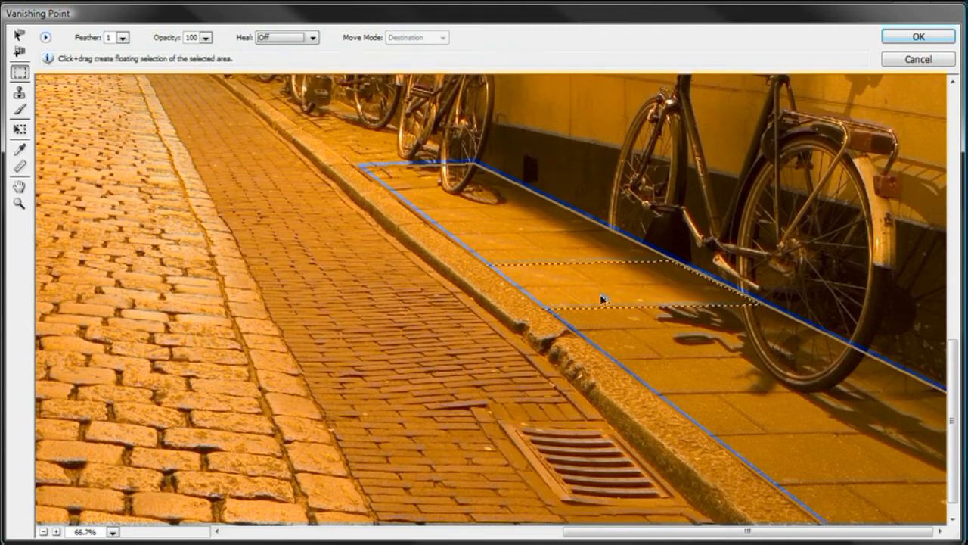
left_click_drag(664, 338, 670, 344)
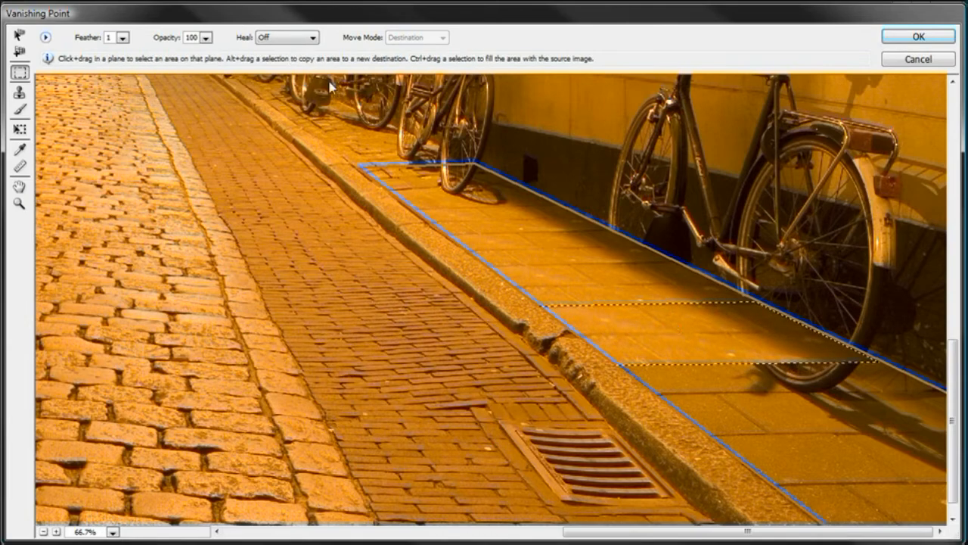
left_click(282, 39)
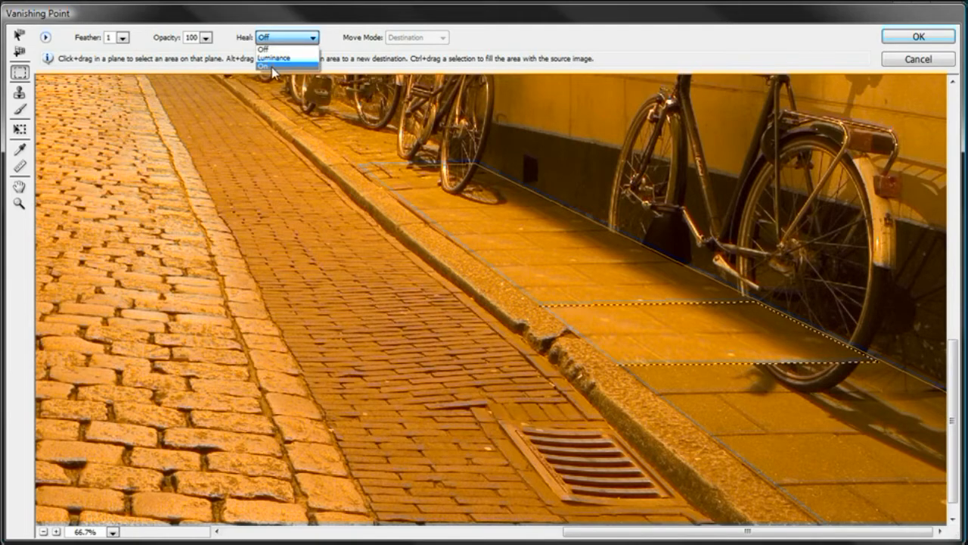
left_click(272, 68)
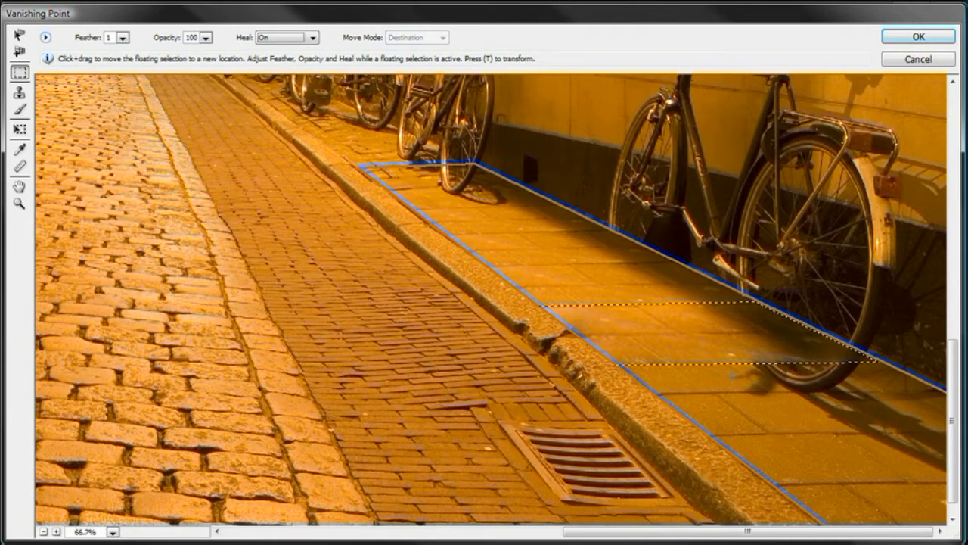
Step: Clone the healed paving one row nearer over the base of the nearest bicycle's rear wheel, and clear the selection
left_click(732, 376)
key("ctrl+z")
mouse_move(664, 330)
left_mouse_down("alt")
mouse_move(798, 404)
mouse_move(777, 392)
left_mouse_up("alt")
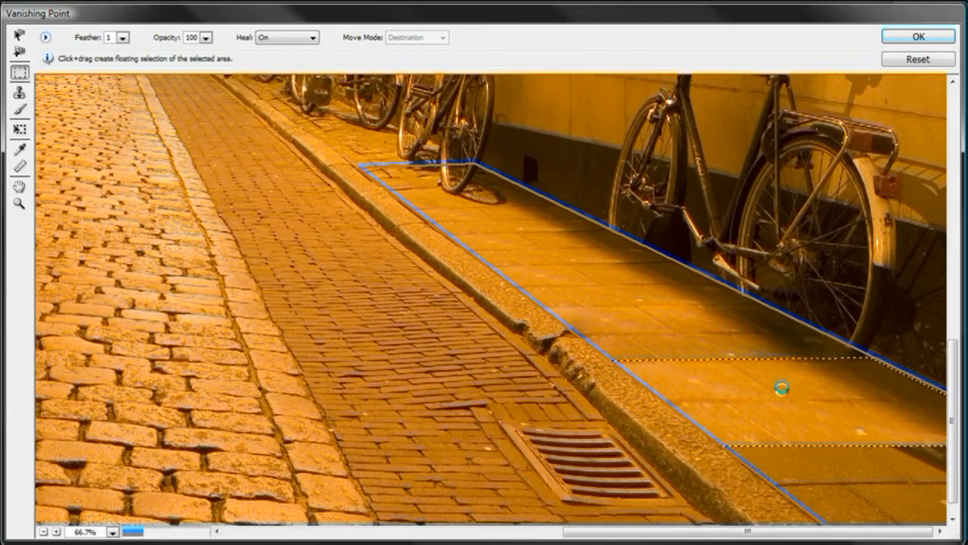
key("ctrl+d")
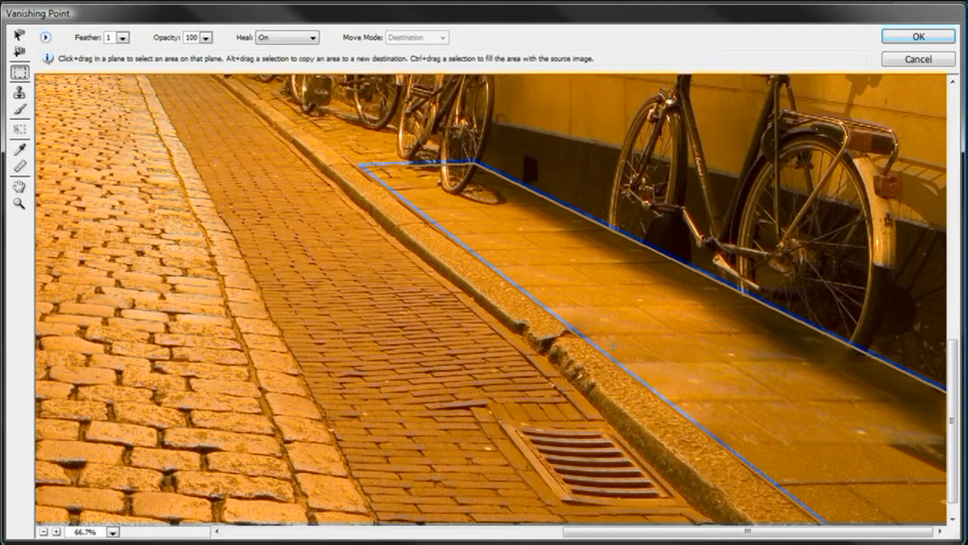
Step: Restore the cleared selection, clone the paving once more down to the photo's lower edge, and deselect it
key("h")
left_click_drag(713, 363, 628, 301)
key("space")
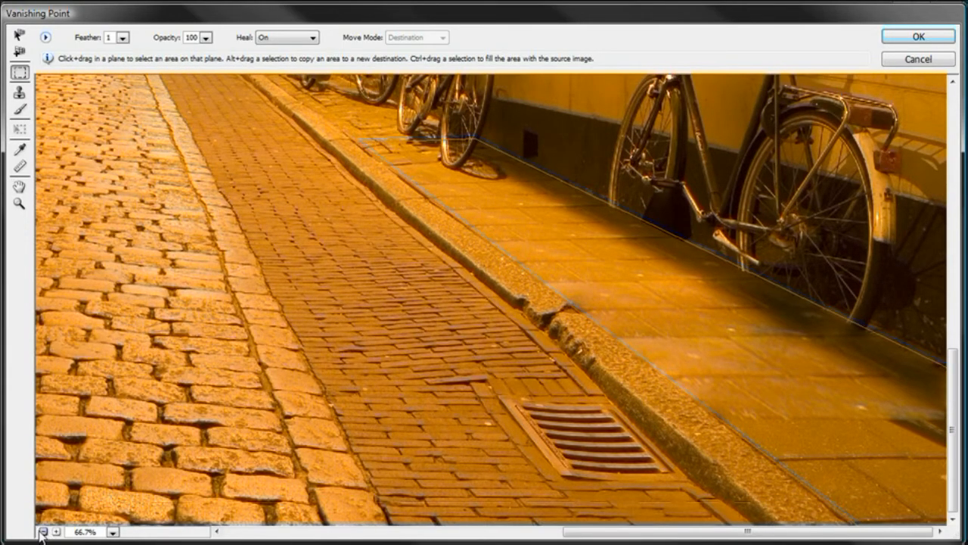
left_click(43, 532)
left_click(43, 532)
left_click(43, 531)
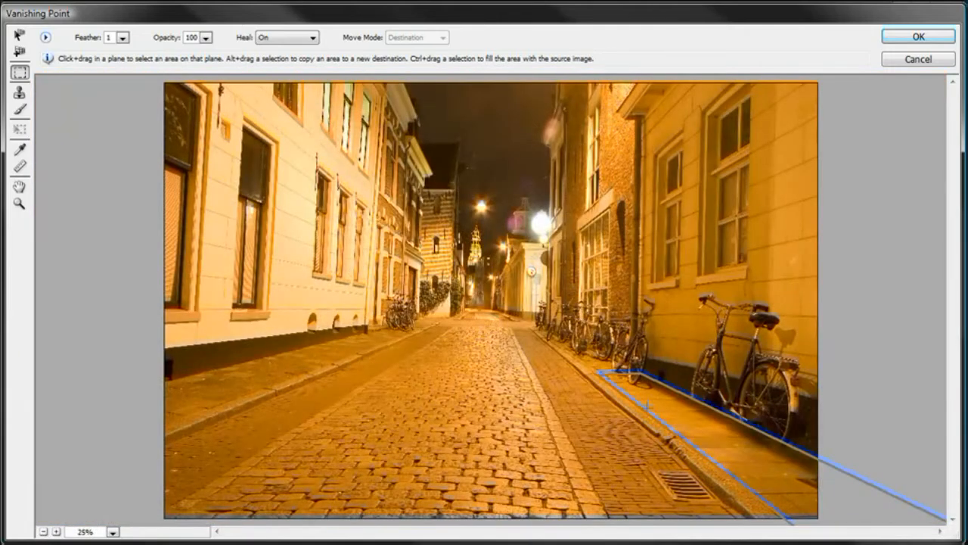
key("ctrl+alt+z")
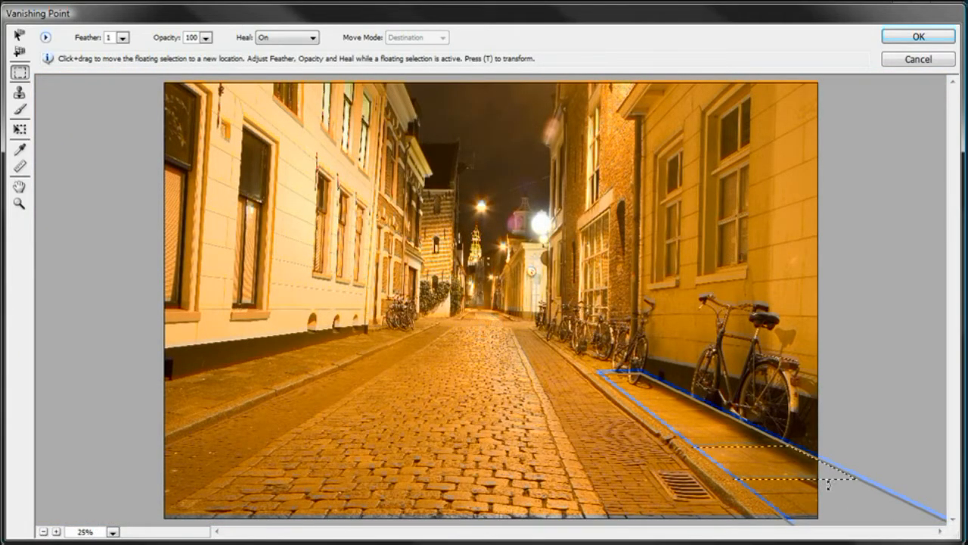
left_click_drag(752, 464, 787, 506)
key("ctrl+d")
key("ctrl+h")
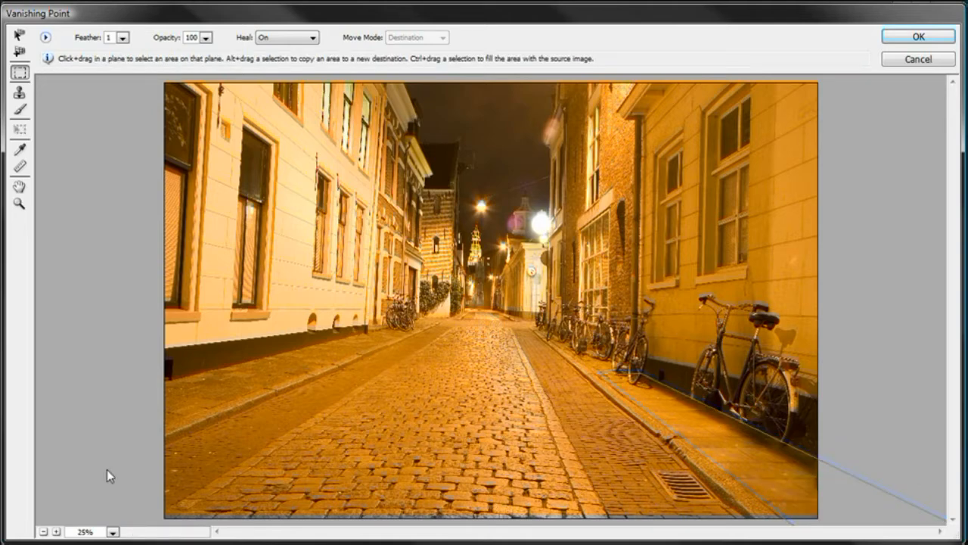
Step: Examine the cloned paving and its seam with the wall beneath the nearest bicycle up close
left_click(56, 532)
left_click(56, 532)
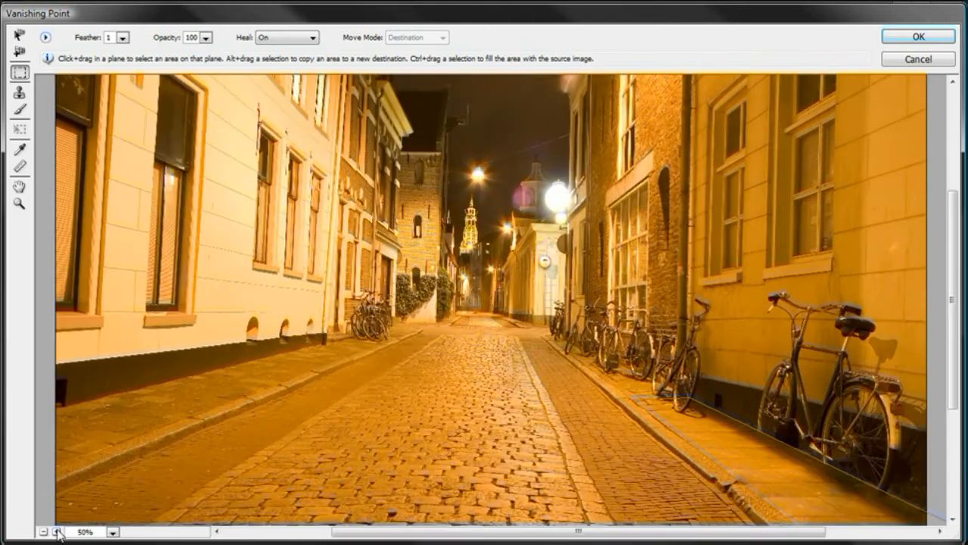
key("h")
left_click_drag(836, 453, 695, 257)
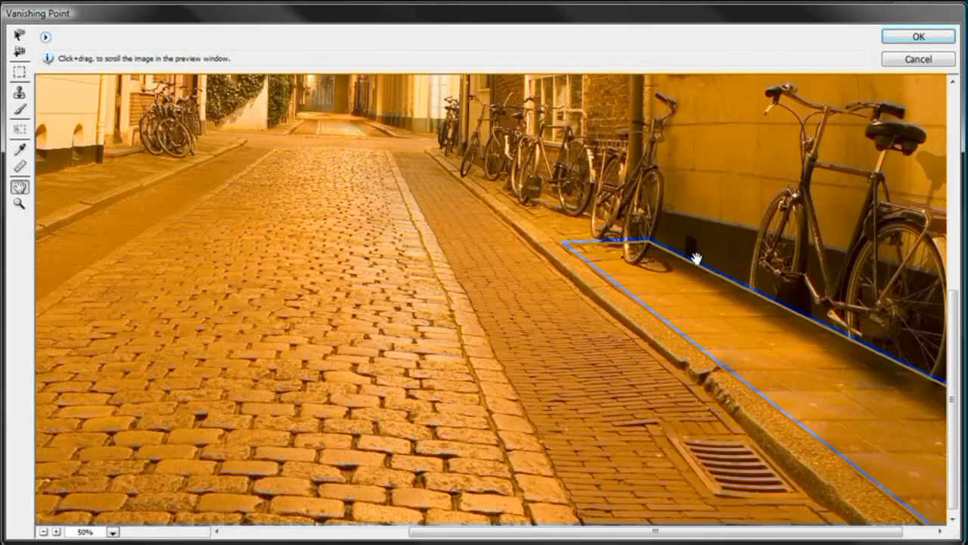
left_click_drag(863, 397, 698, 393)
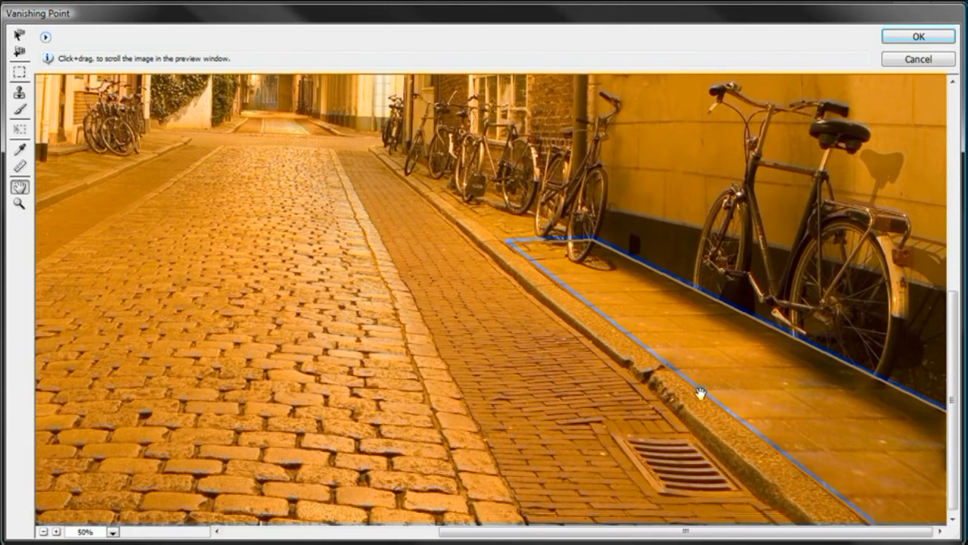
left_click_drag(858, 408, 772, 353)
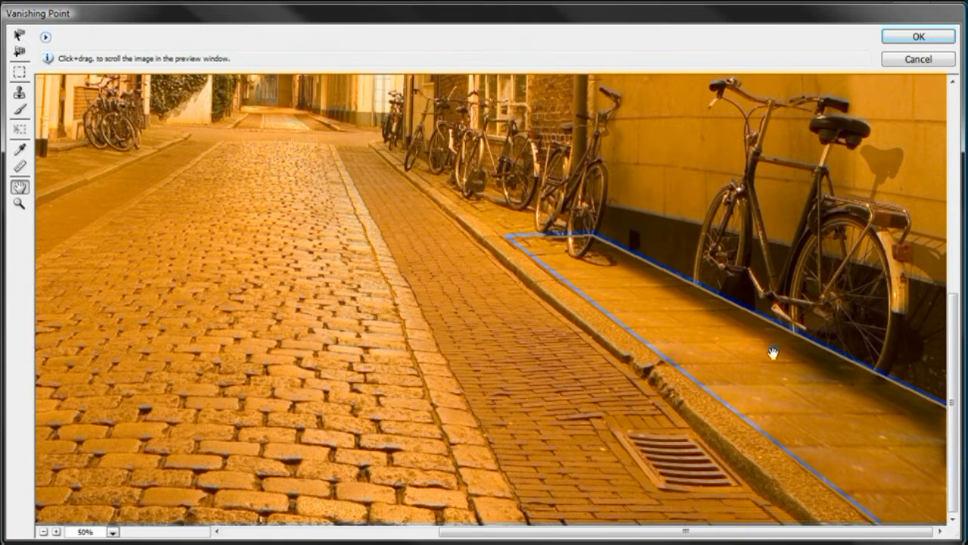
key("m")
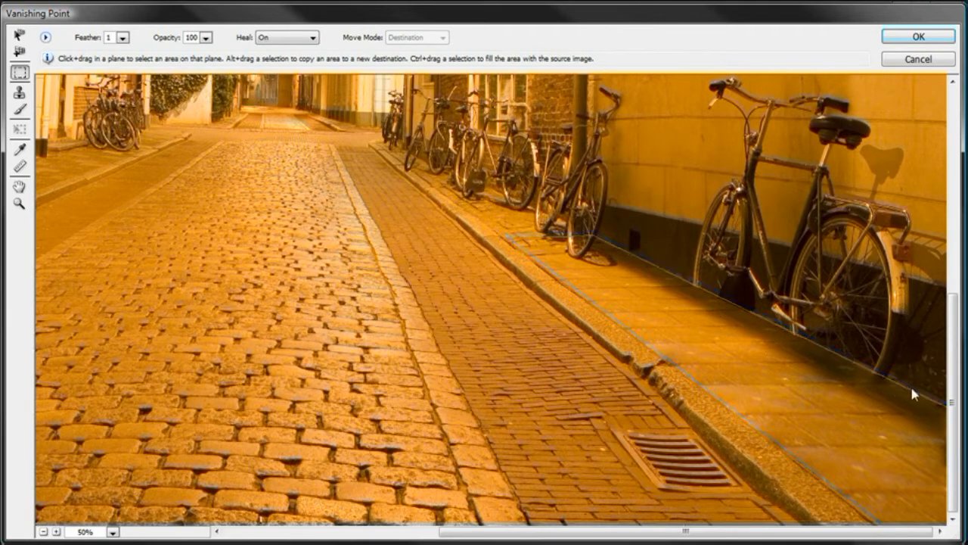
left_click(18, 202)
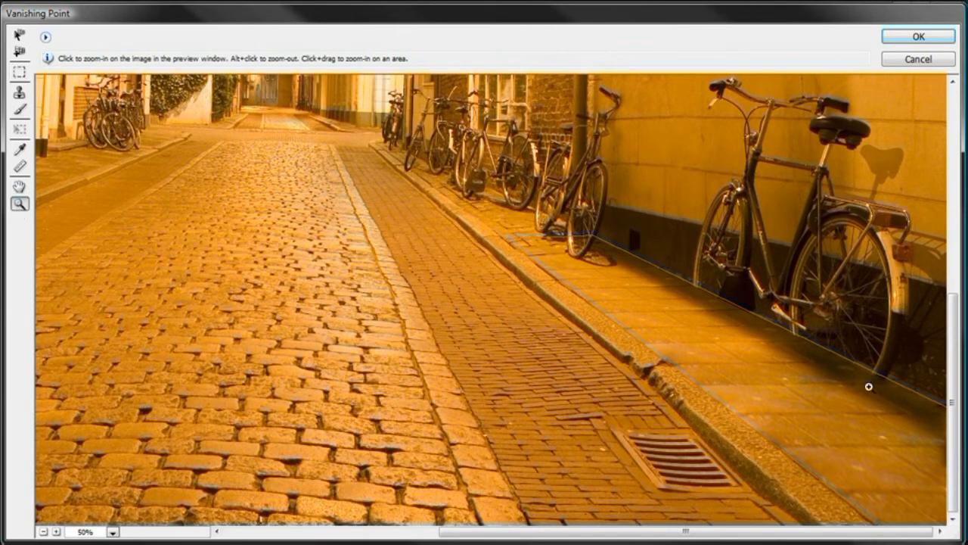
left_click_drag(865, 341, 910, 417)
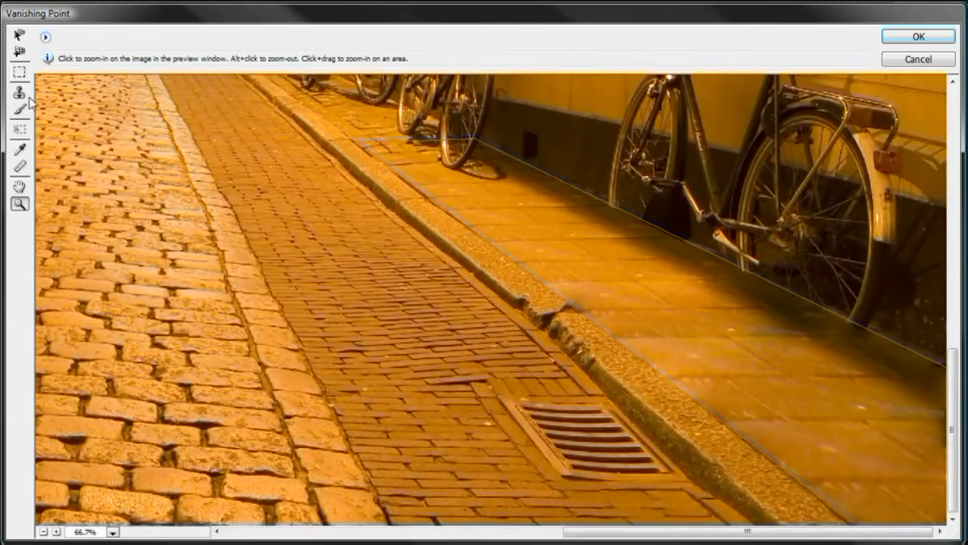
Step: Select the perspective plane and move its wall-side edge slightly closer to the wall beneath the nearest bicycle
left_click(19, 35)
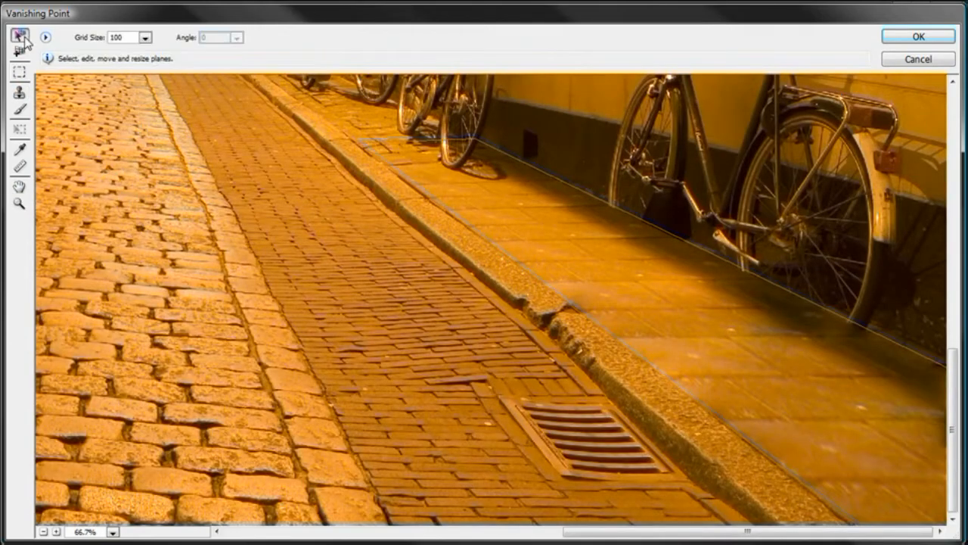
left_click(373, 153)
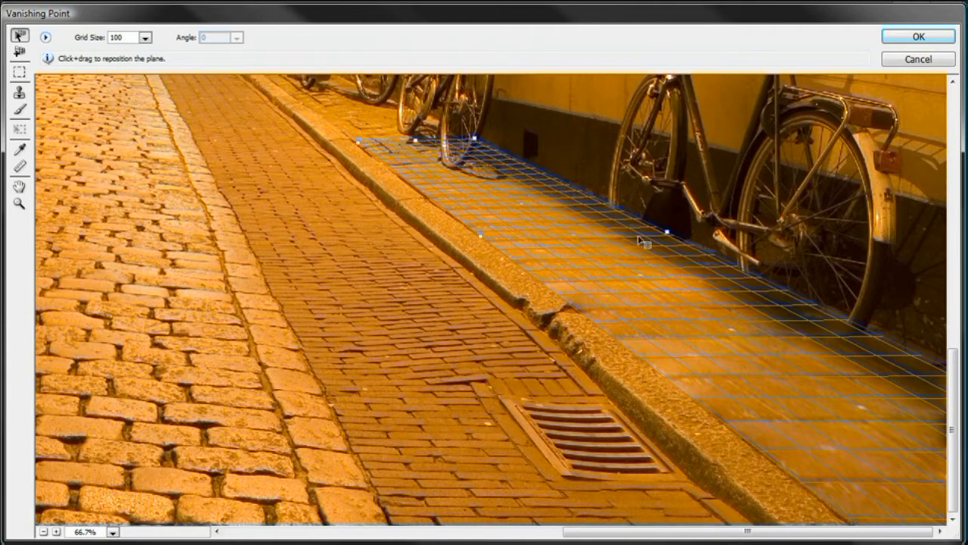
left_click_drag(665, 228, 667, 229)
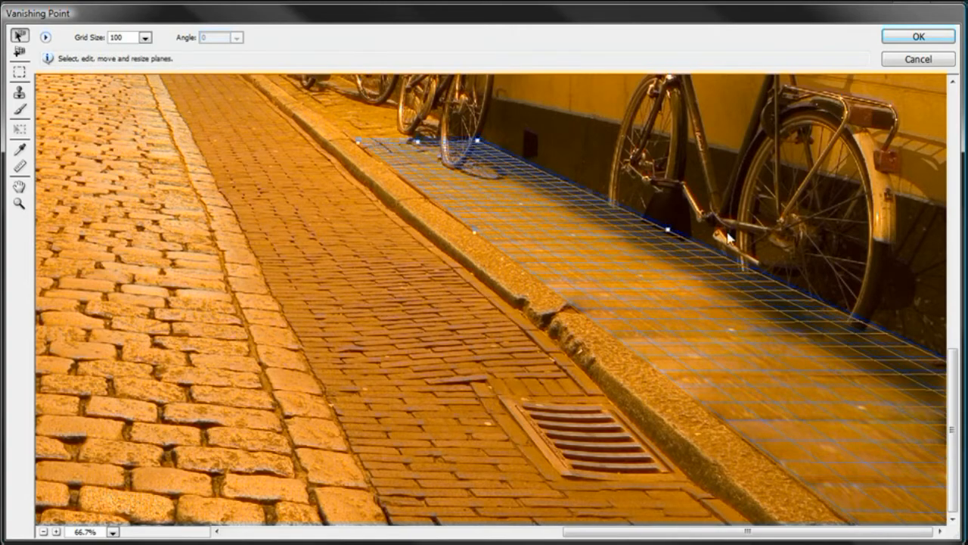
Step: Clone a small patch of shadowed paving along the wall to cover the remaining base of the nearest bicycle's rear wheel, and deselect it
left_click(19, 72)
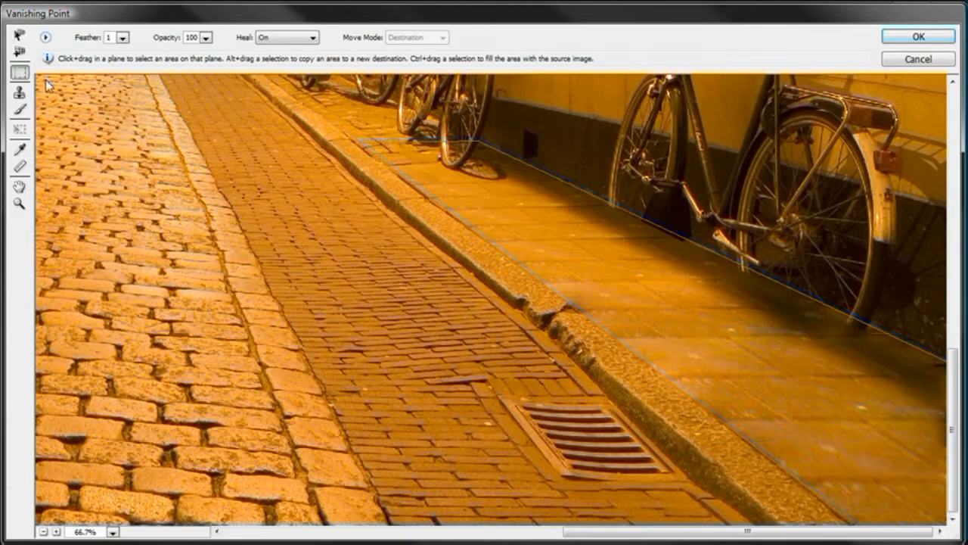
mouse_move(686, 260)
left_mouse_down()
mouse_move(770, 280)
mouse_move(716, 268)
mouse_move(816, 319)
left_mouse_up()
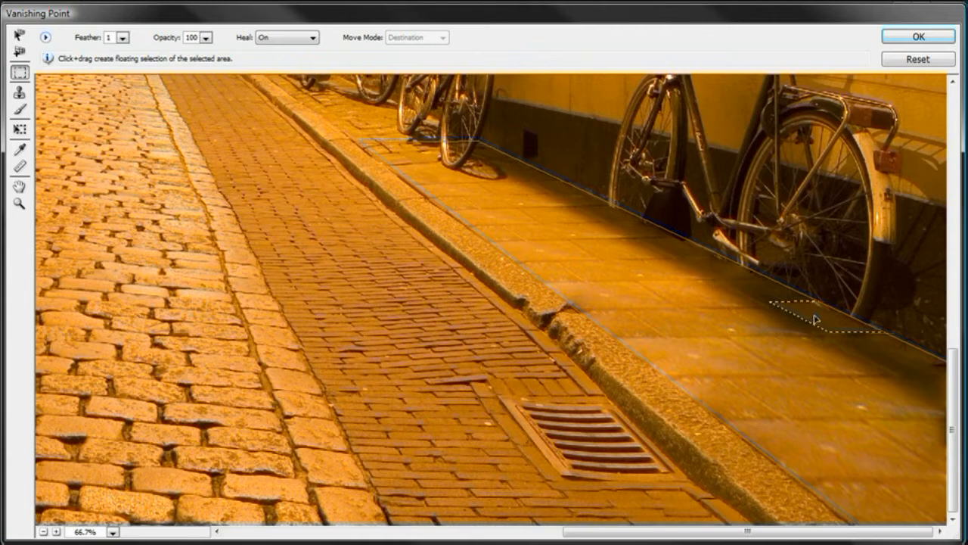
left_click_drag(831, 326, 751, 273)
key("ctrl+d")
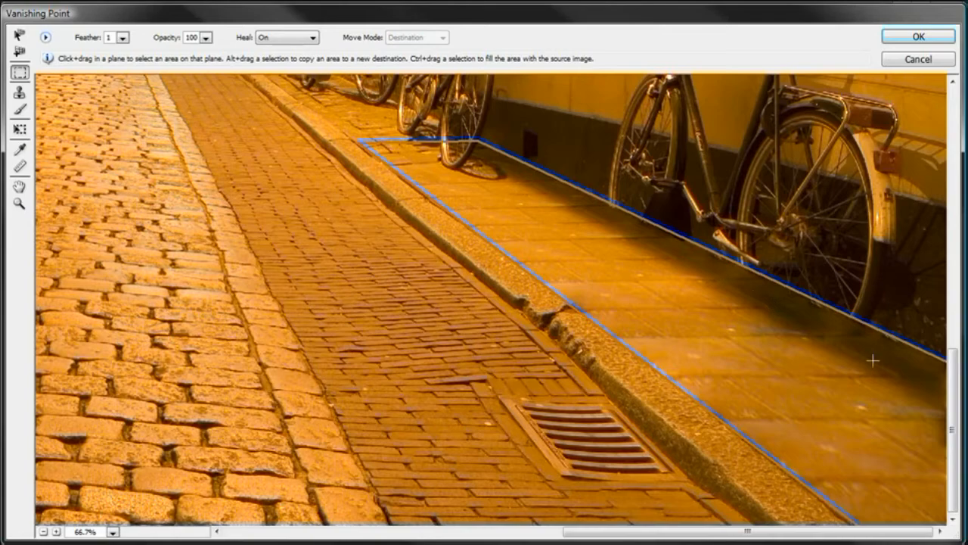
Step: Create a second perspective plane on the wall behind the nearest bicycle, with its base along the line where wall meets paving
key("h")
mouse_move(542, 161)
left_mouse_down()
mouse_move(534, 341)
mouse_move(522, 361)
mouse_move(502, 317)
mouse_move(499, 229)
left_mouse_up()
key("m")
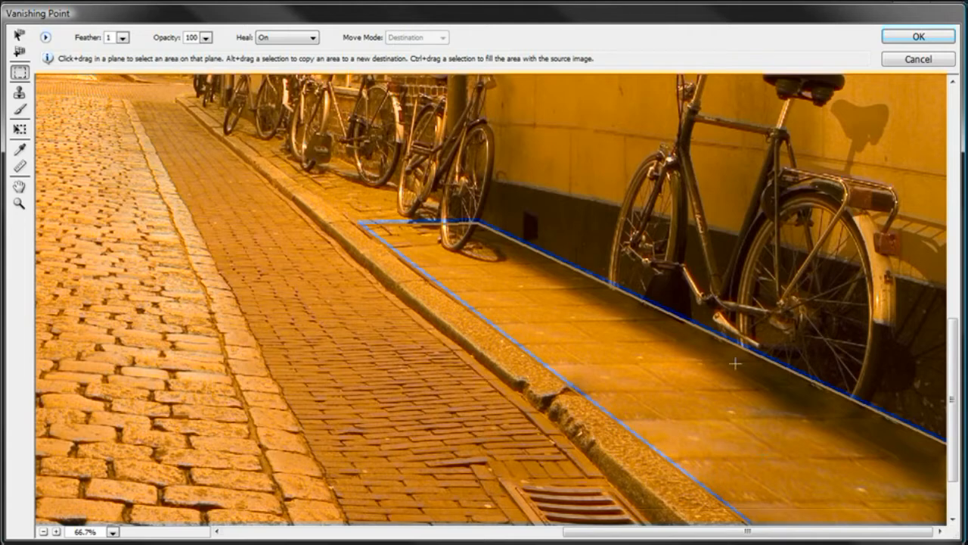
left_click(44, 532)
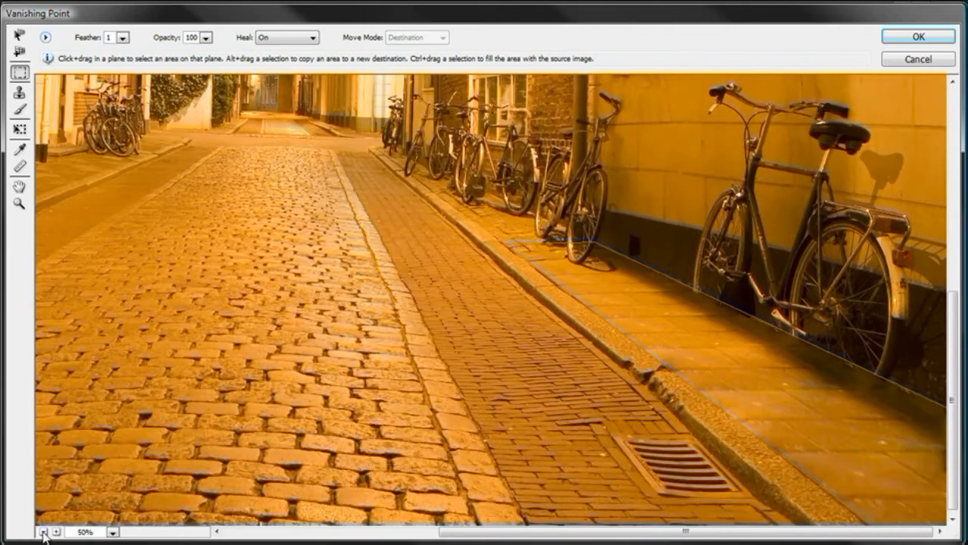
left_click(44, 532)
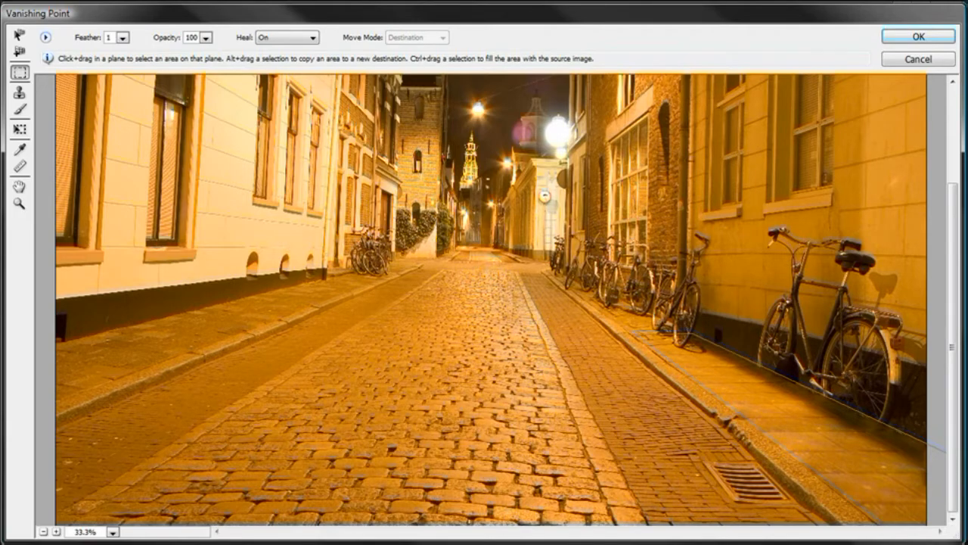
left_click(19, 52)
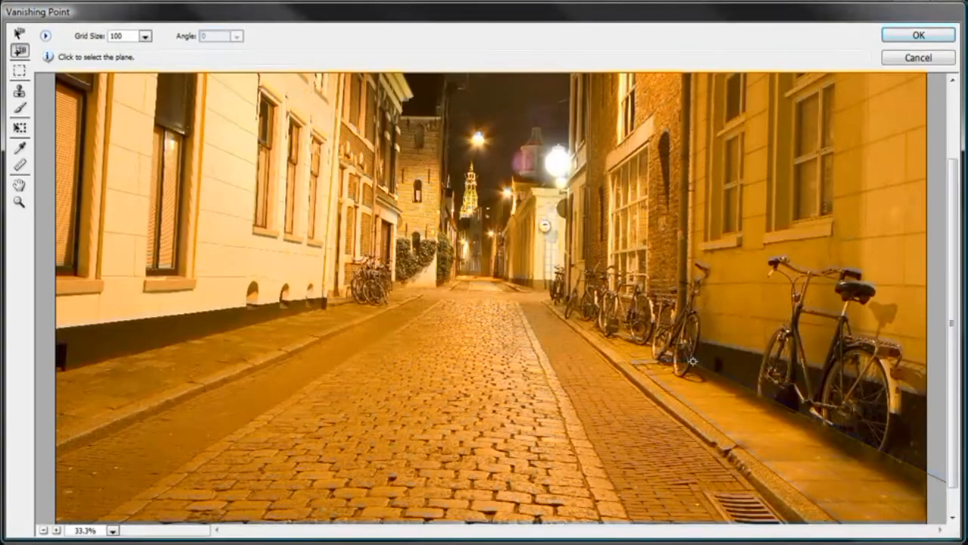
left_click(691, 362)
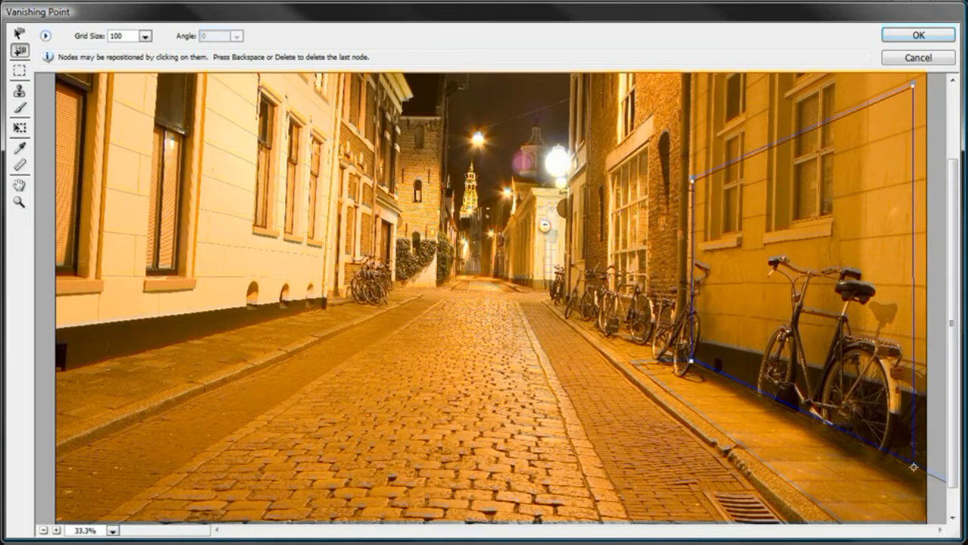
left_click(913, 467)
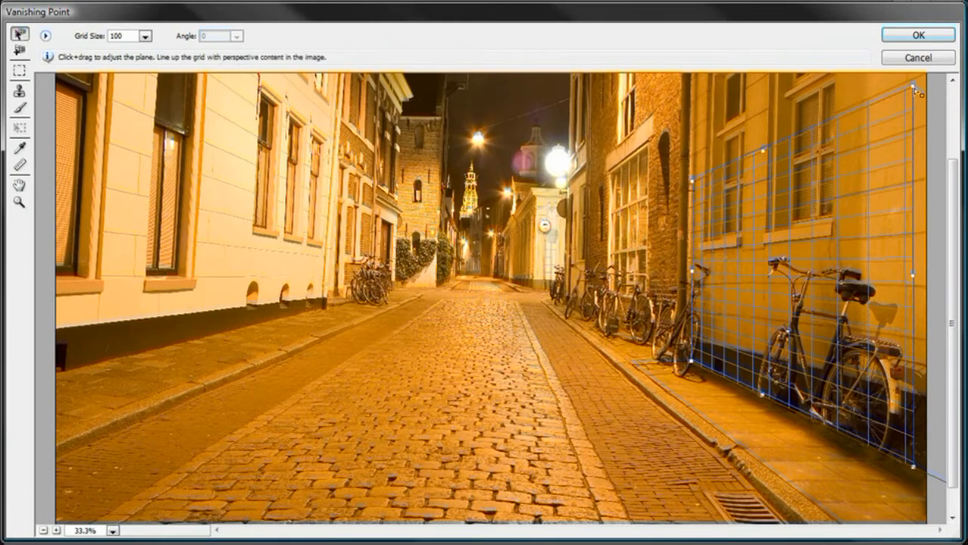
Step: Adjust the wall plane's corners and edges to follow the windows and masonry joints, and lower its upper edge to about mid-window height
left_click_drag(763, 150, 765, 147)
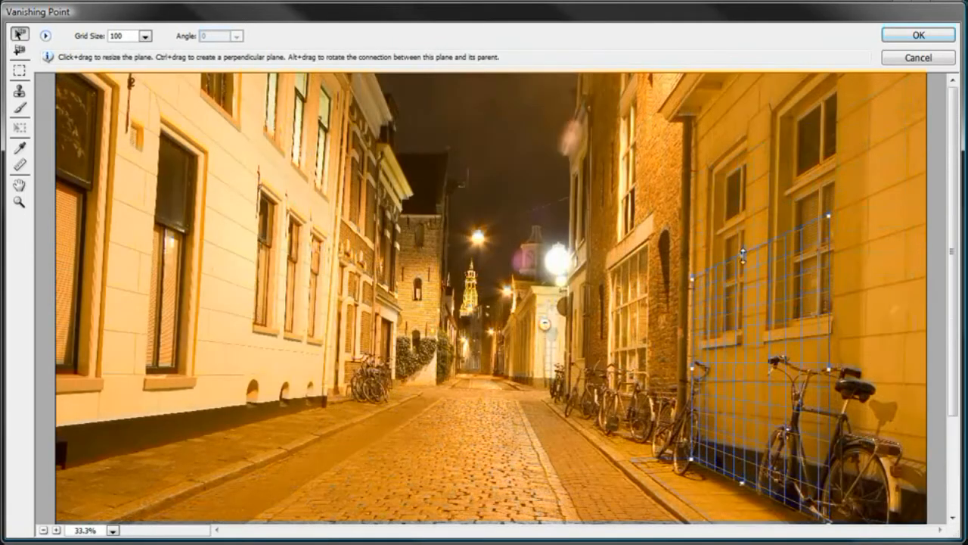
left_click_drag(743, 211, 744, 164)
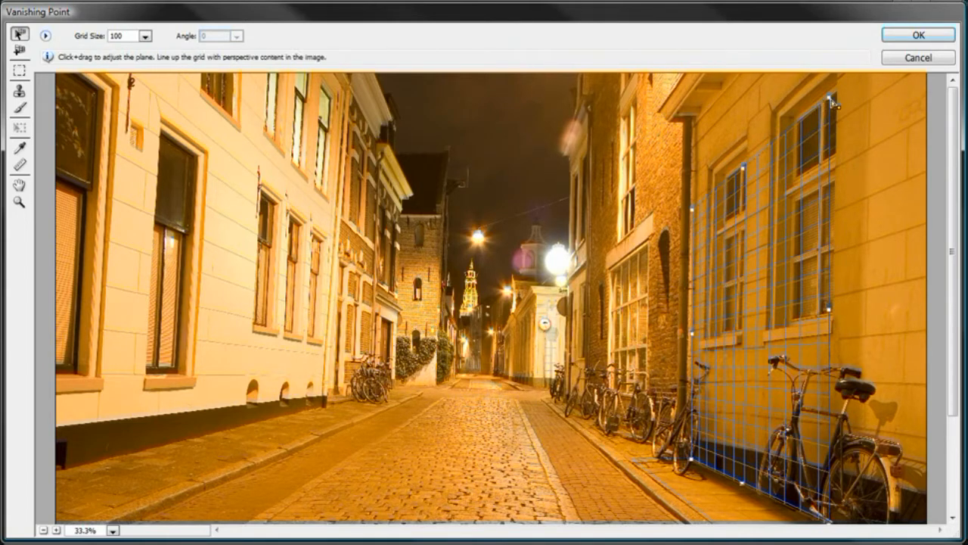
left_click_drag(831, 98, 835, 94)
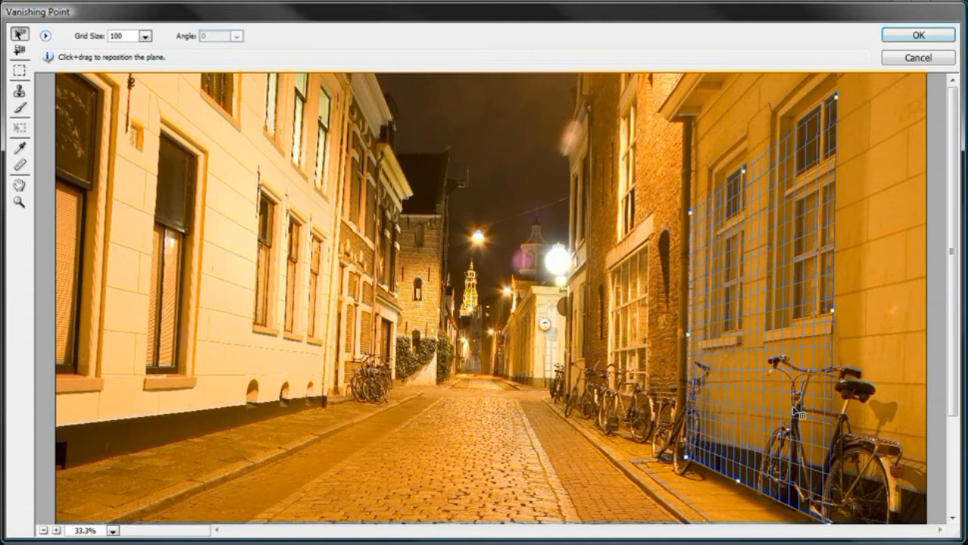
left_click_drag(743, 170, 739, 150)
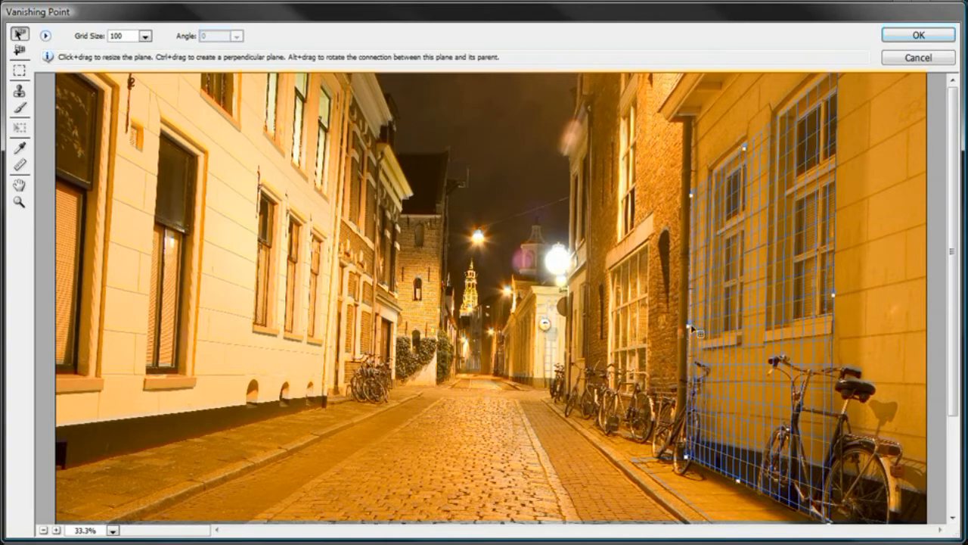
left_click_drag(744, 146, 745, 160)
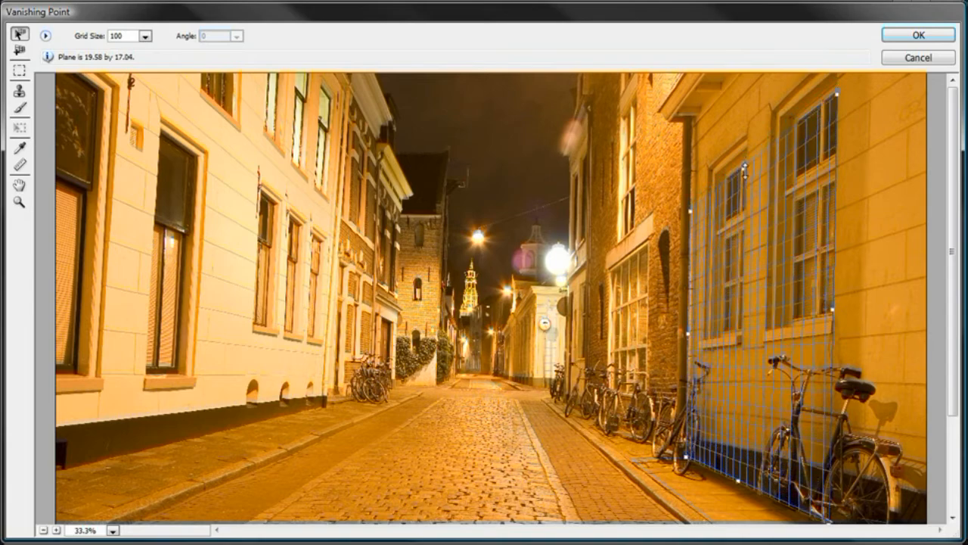
left_click_drag(744, 163, 742, 248)
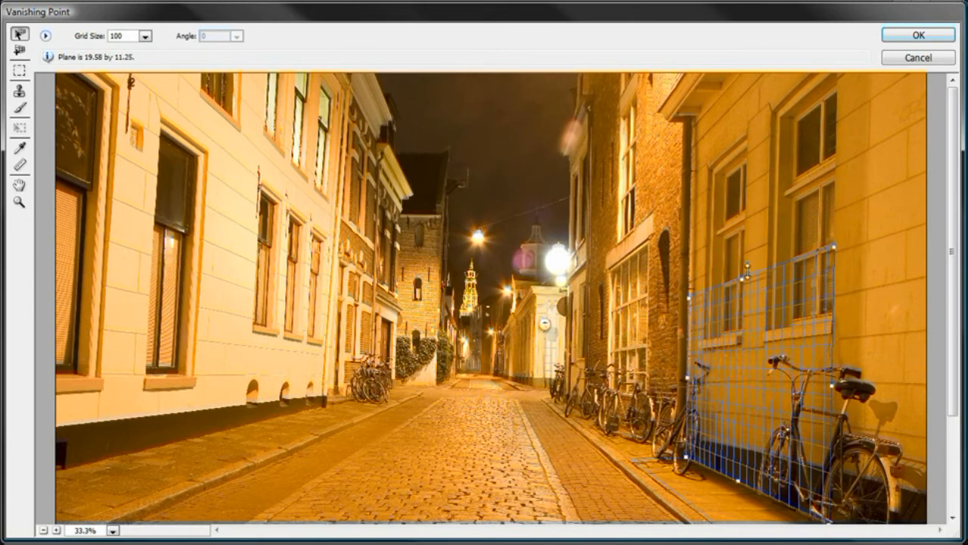
Step: Select a tall strip of clean wall beside the nearest bicycle's front wheel and clone a copy over the wheel's front part
key("z")
left_click(837, 361)
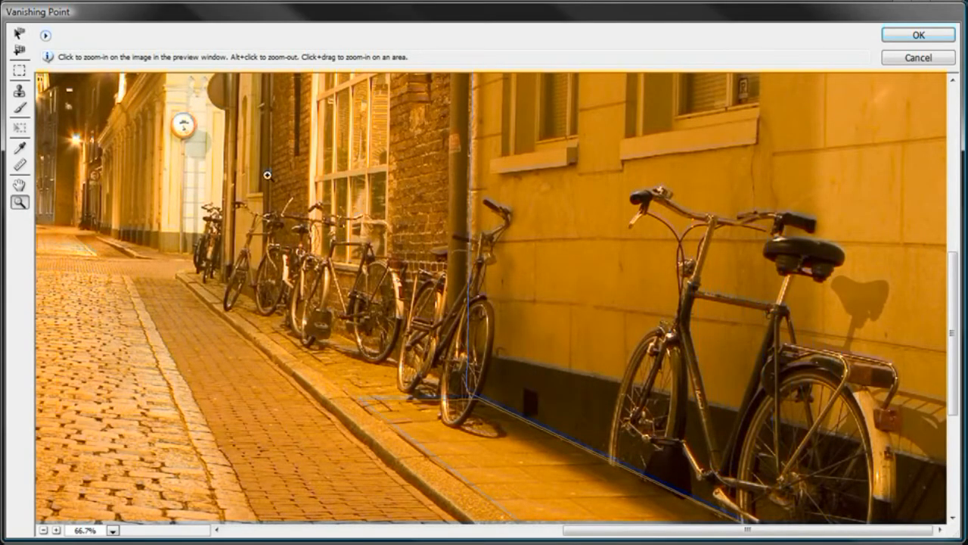
left_click(19, 70)
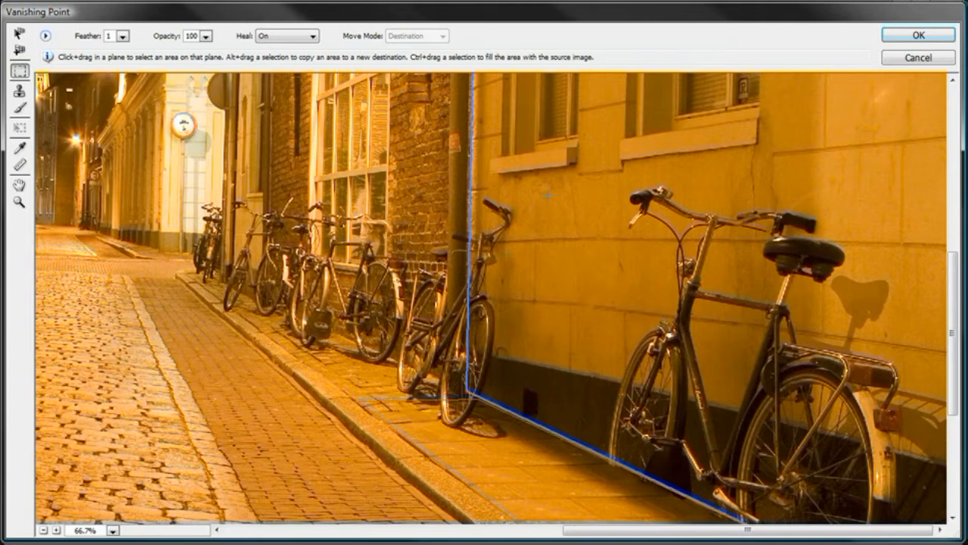
left_click_drag(546, 196, 601, 456)
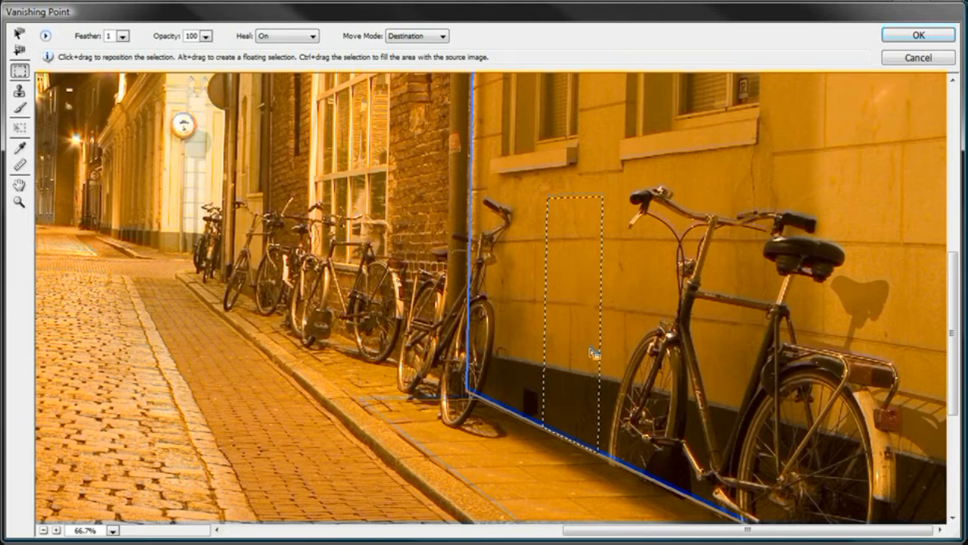
key("alt")
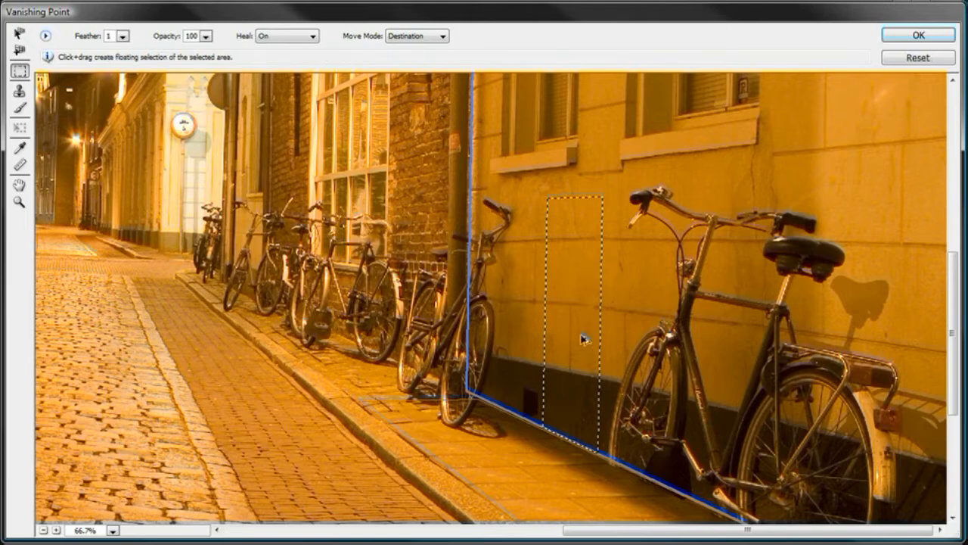
left_click_drag(590, 322, 630, 321)
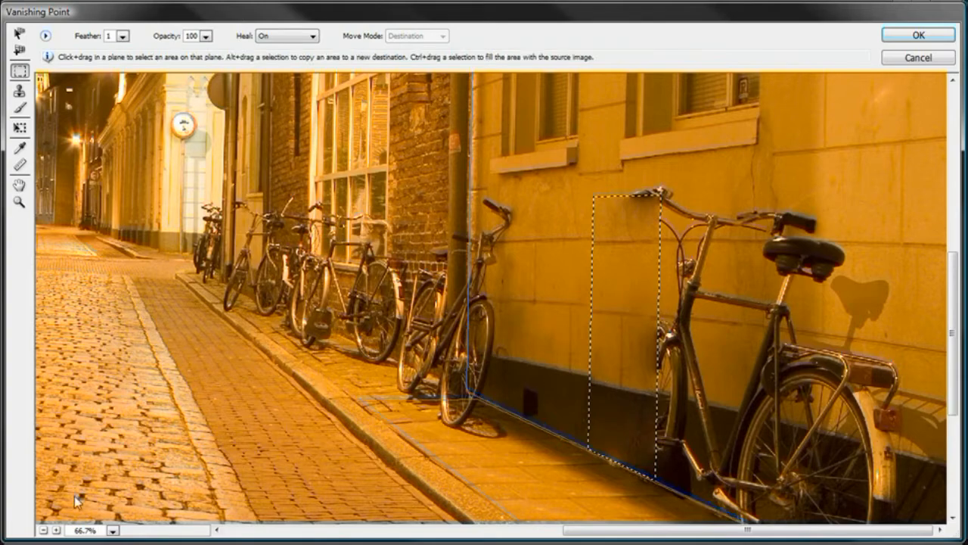
Step: Fine-position the cloned wall strip so its masonry joints and dark base band line up with the surrounding wall
left_click(19, 202)
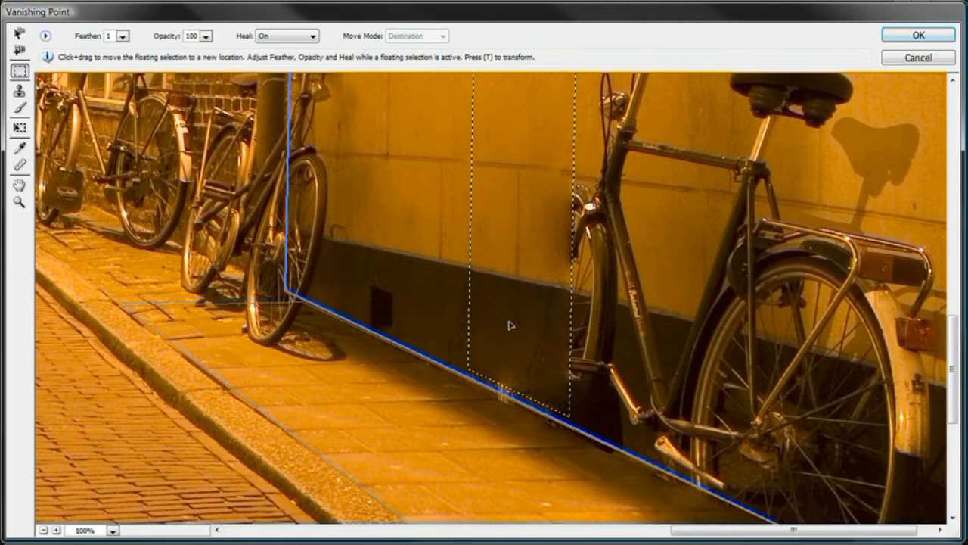
left_click_drag(509, 326, 498, 323)
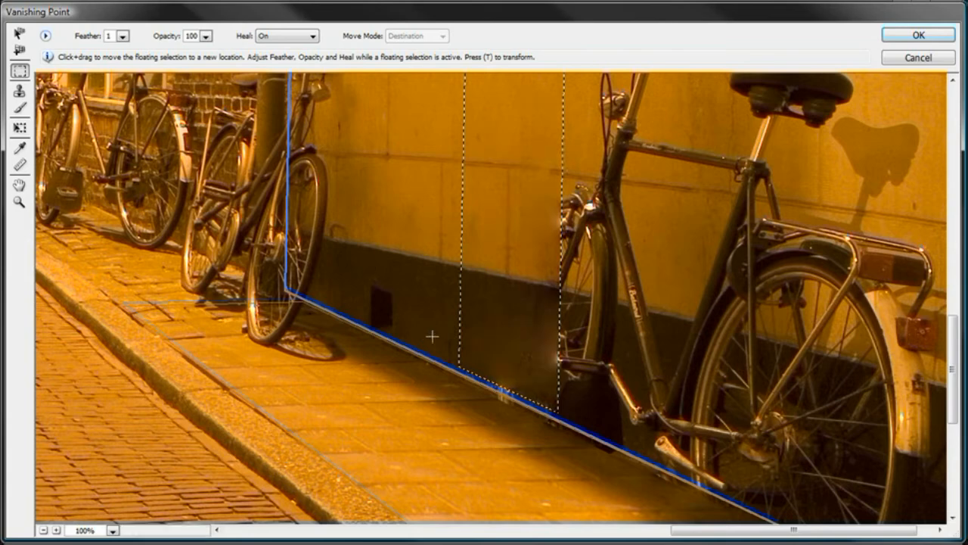
left_click_drag(511, 320, 521, 320)
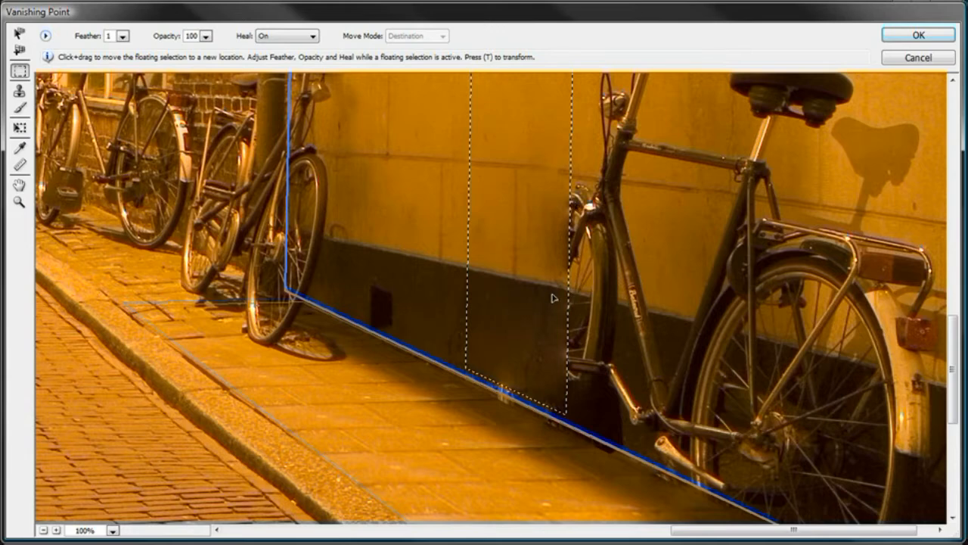
scroll(550, 298, "up", 3)
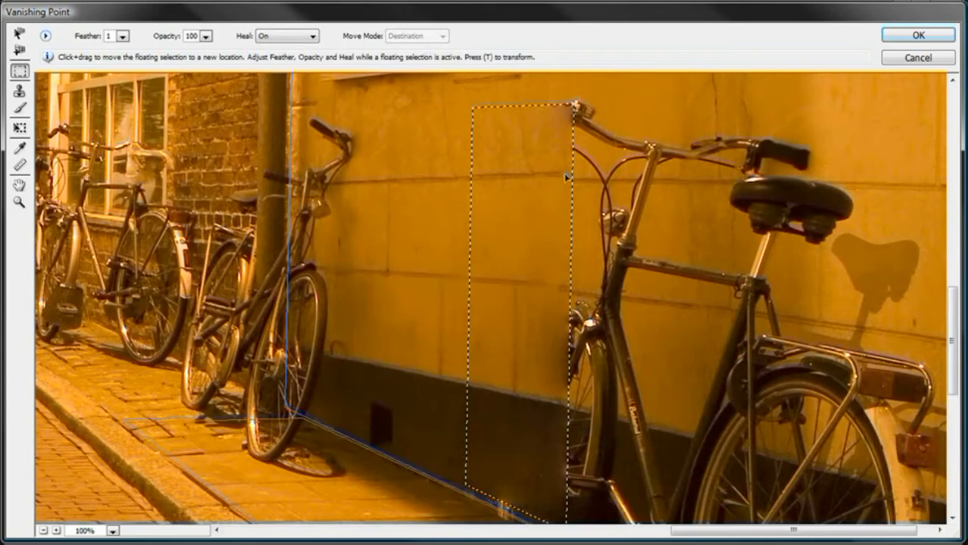
left_click_drag(543, 249, 540, 258)
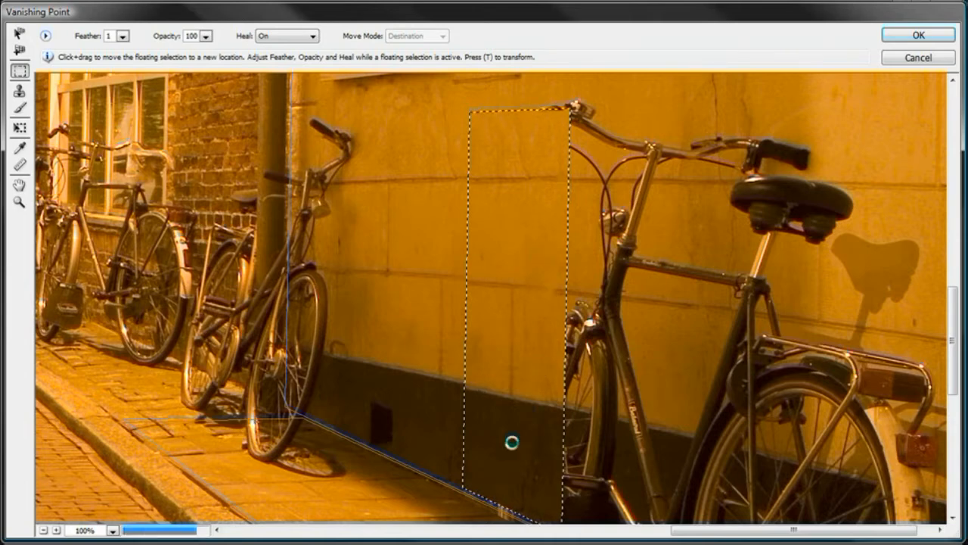
key("h")
left_click_drag(511, 444, 512, 379)
key("m")
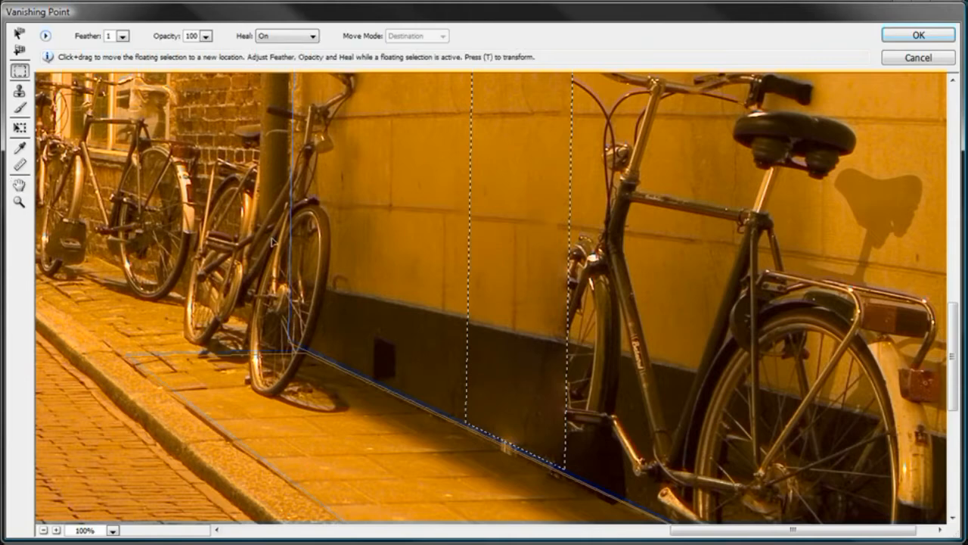
Step: Transform the cloned wall strip by raising its lower edge slightly off the paving, and check its fit from handlebar to base
left_click(19, 131)
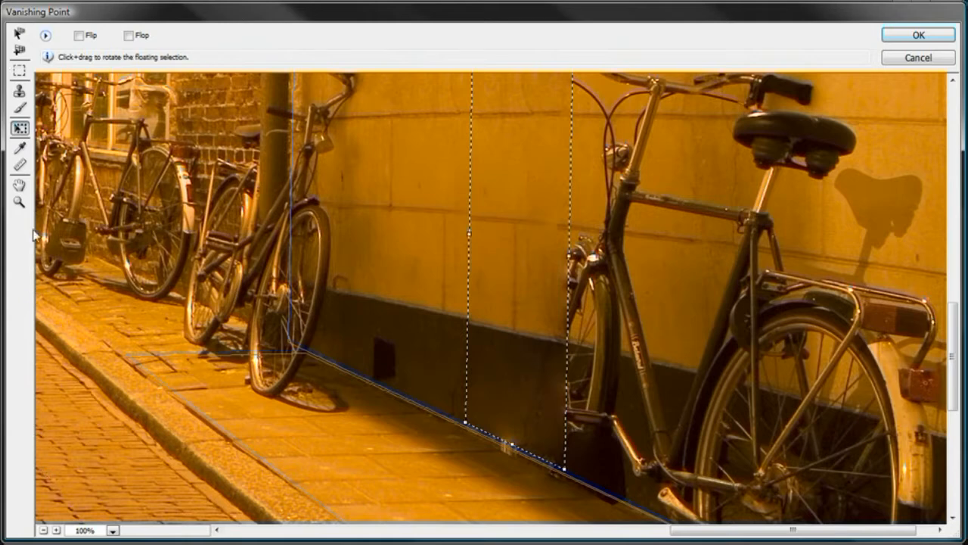
left_click(20, 203)
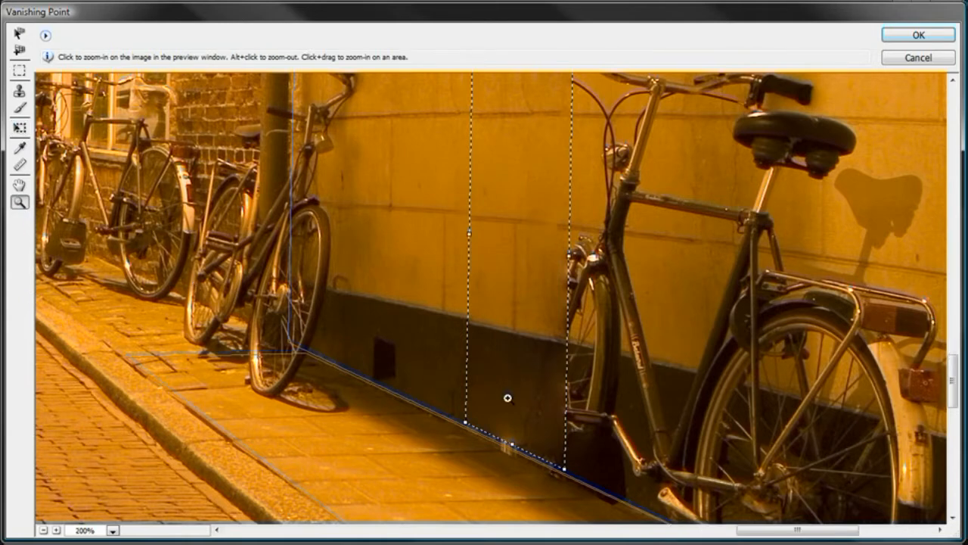
left_click(507, 397)
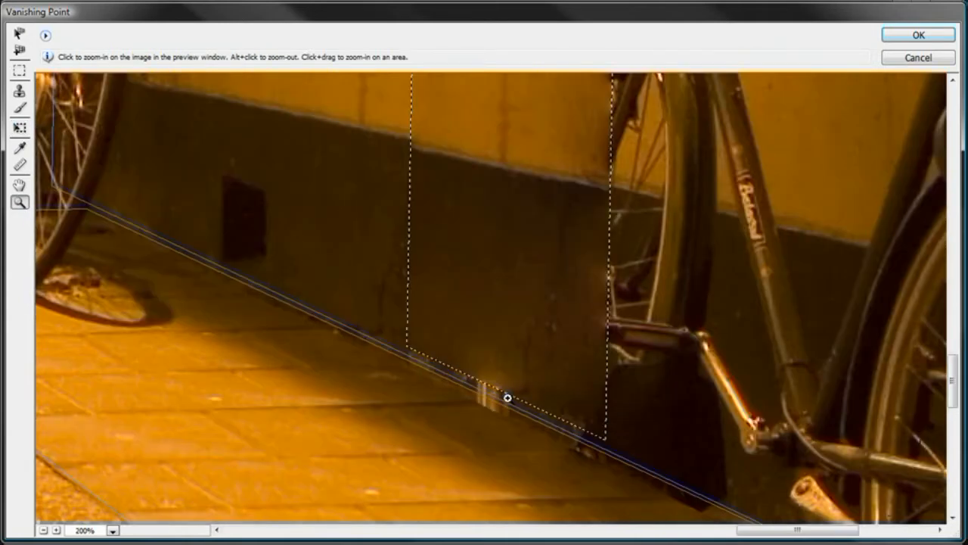
left_click(22, 132)
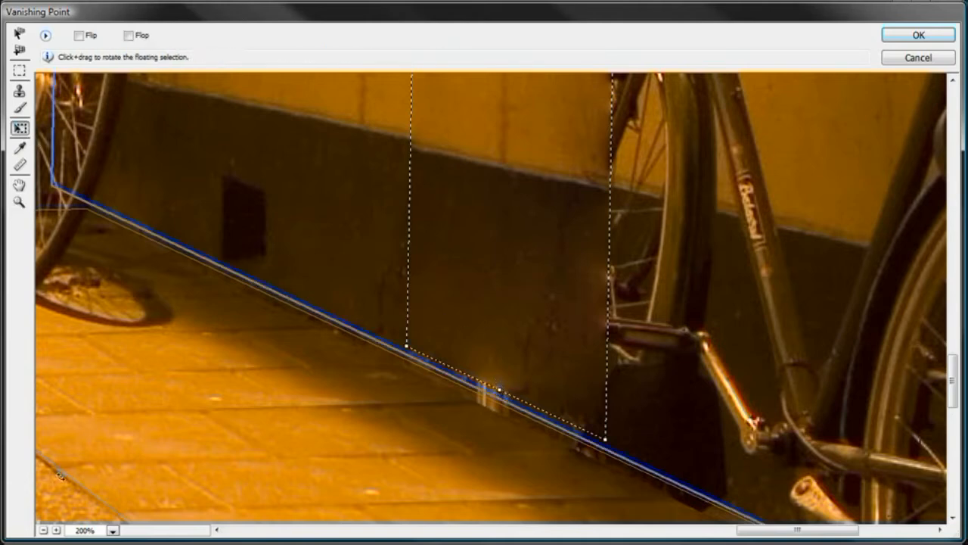
left_click(44, 530)
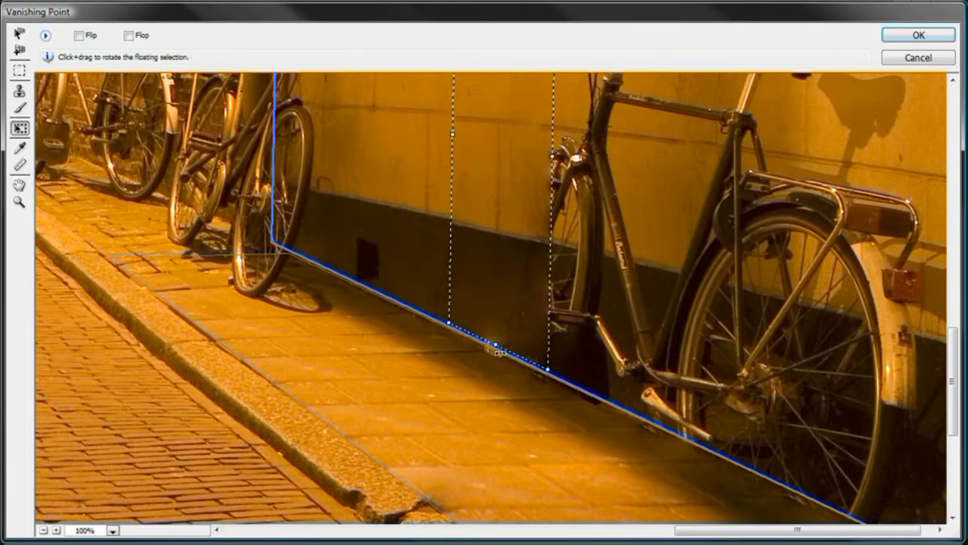
left_click_drag(505, 320, 501, 402)
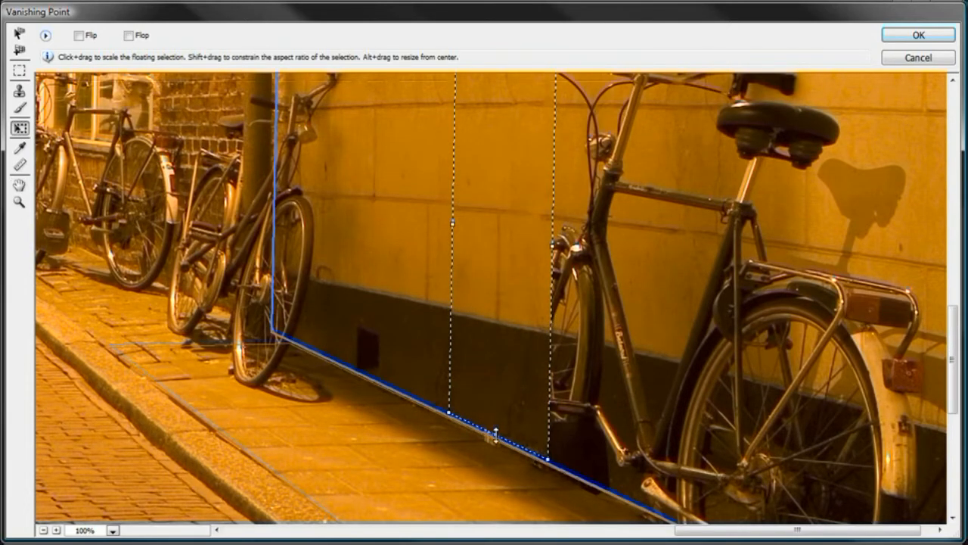
left_click_drag(495, 432, 493, 429)
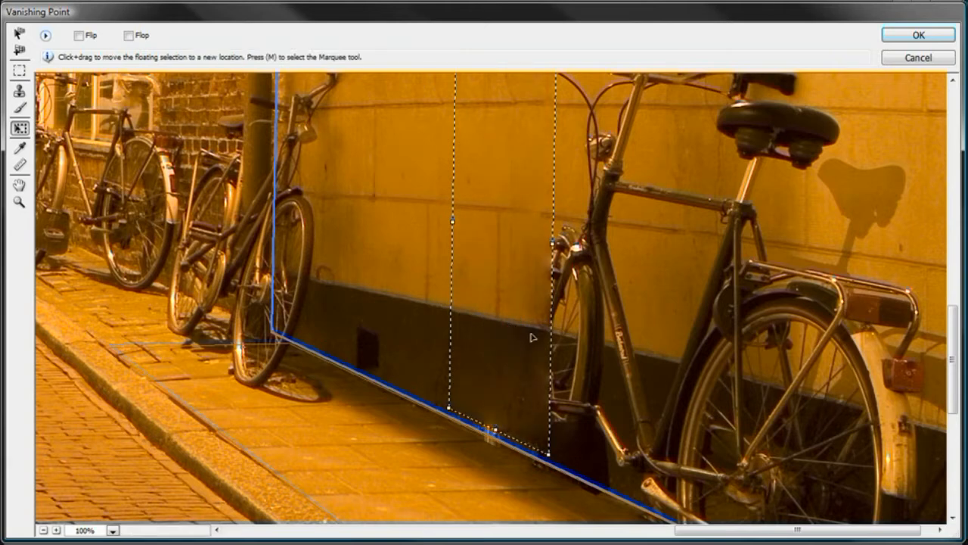
key("space")
left_click_drag(506, 195, 502, 296)
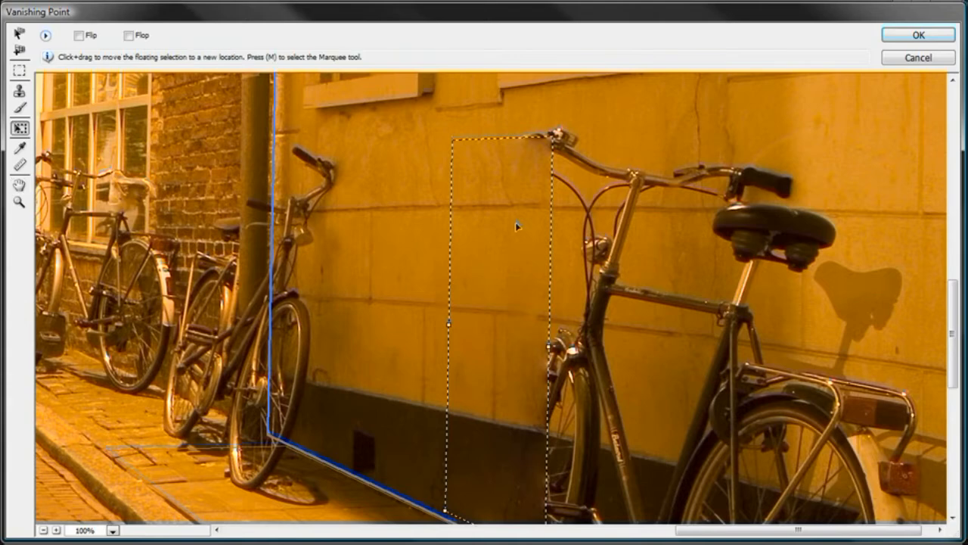
key("space")
left_click_drag(503, 361, 503, 253)
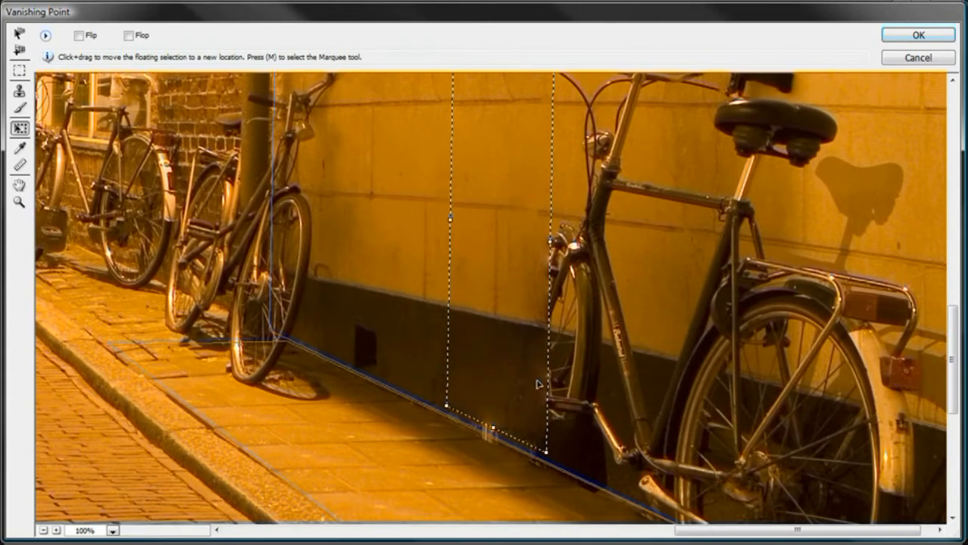
Step: Clone the wall strip again farther along the wall, covering the rest of the nearest bicycle's front wheel and part of its frame
left_click(20, 71)
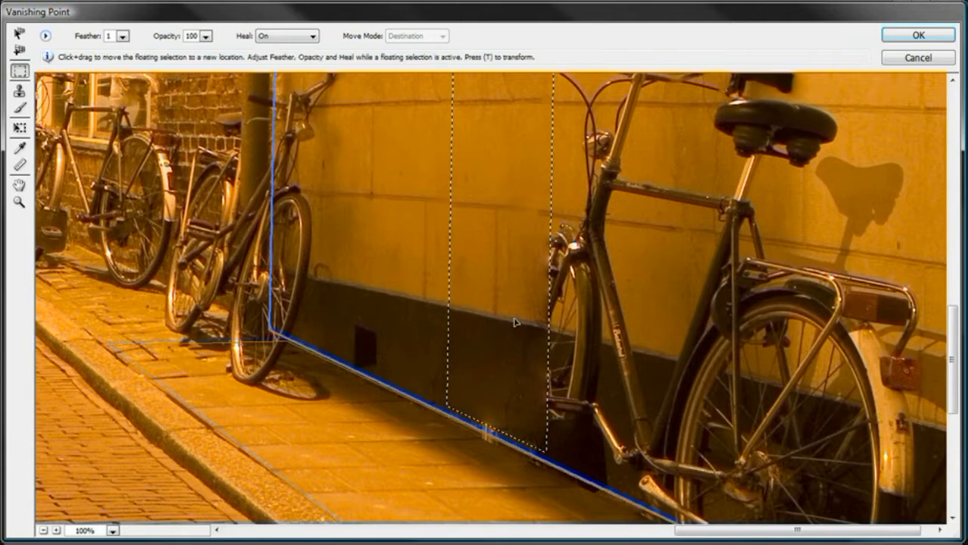
key("alt")
left_click_drag(503, 317, 608, 337)
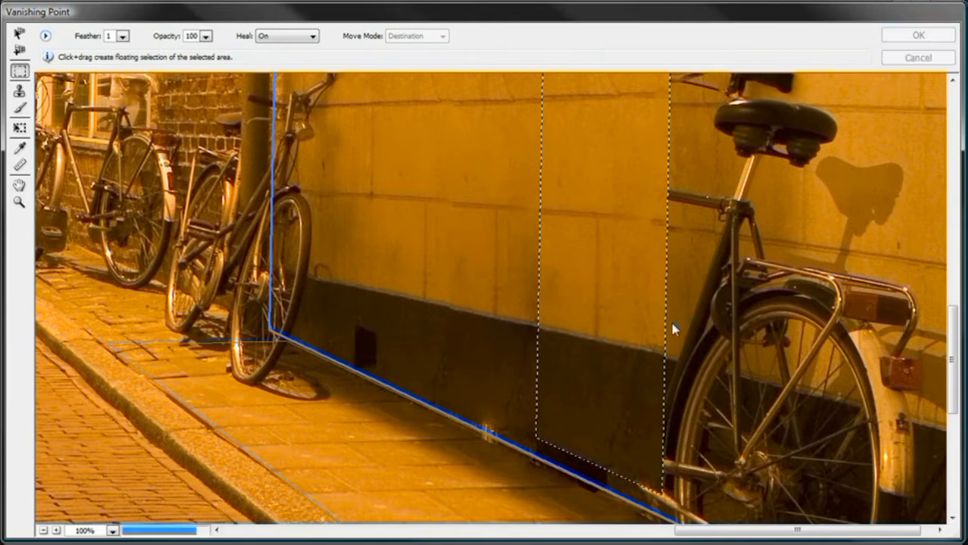
key("space")
left_click_drag(590, 207, 598, 341)
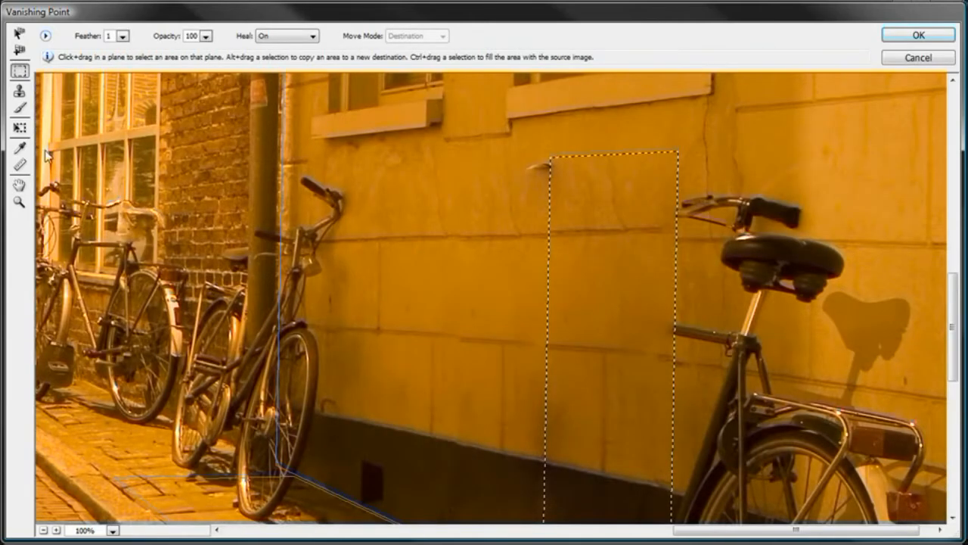
Step: Transform the second cloned wall strip by lowering its upper edge slightly and rotating it a touch, check it down to the base, and deselect it
left_click(23, 131)
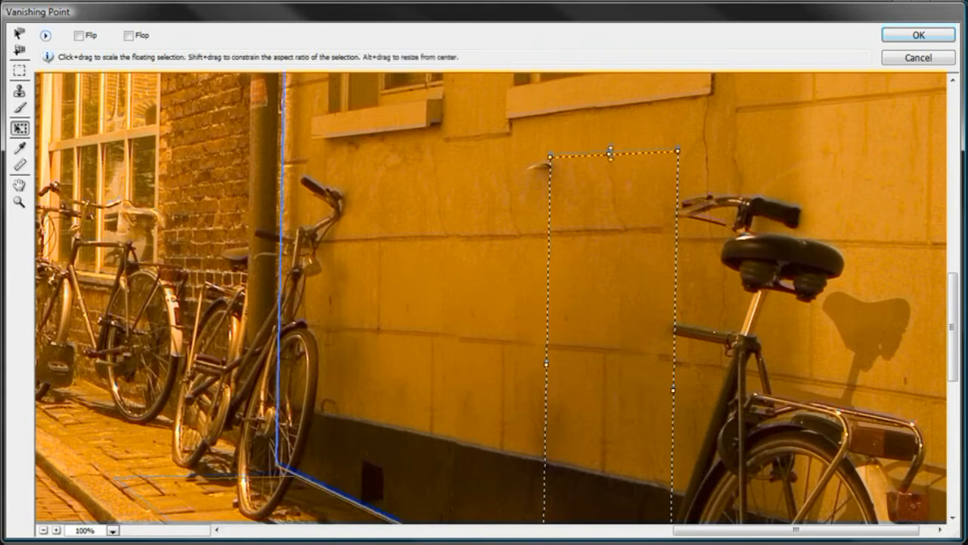
left_click_drag(609, 152, 610, 156)
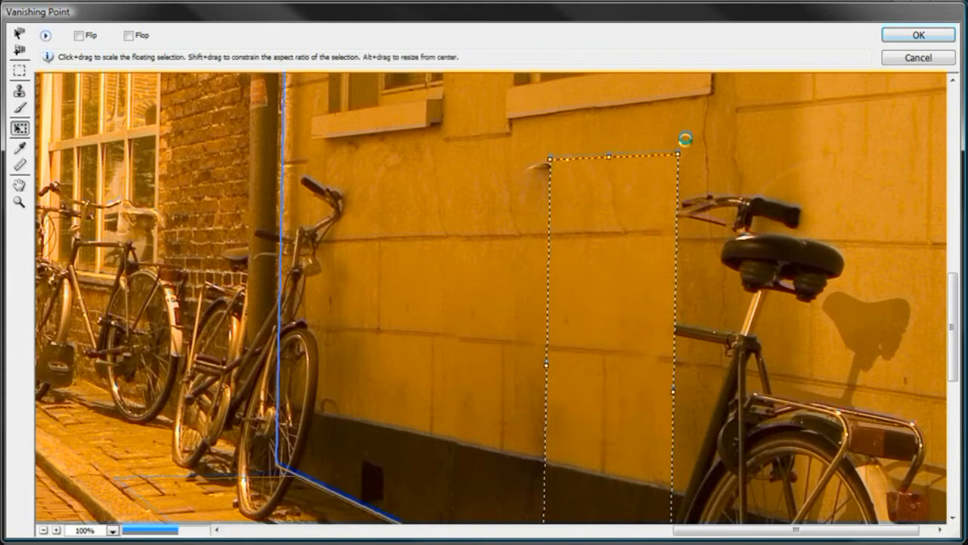
left_click_drag(681, 136, 680, 136)
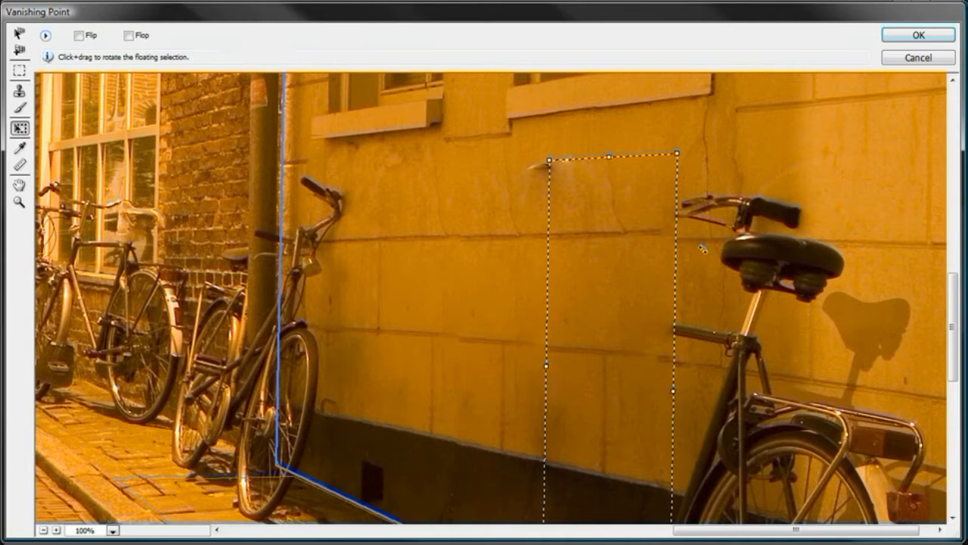
left_click_drag(618, 420, 640, 281)
left_click_drag(612, 208, 616, 272)
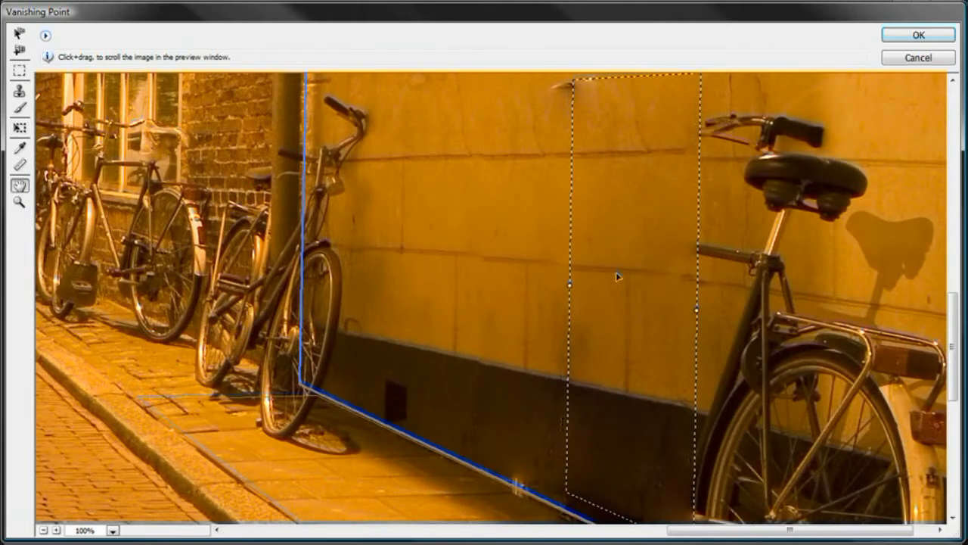
left_click(20, 70)
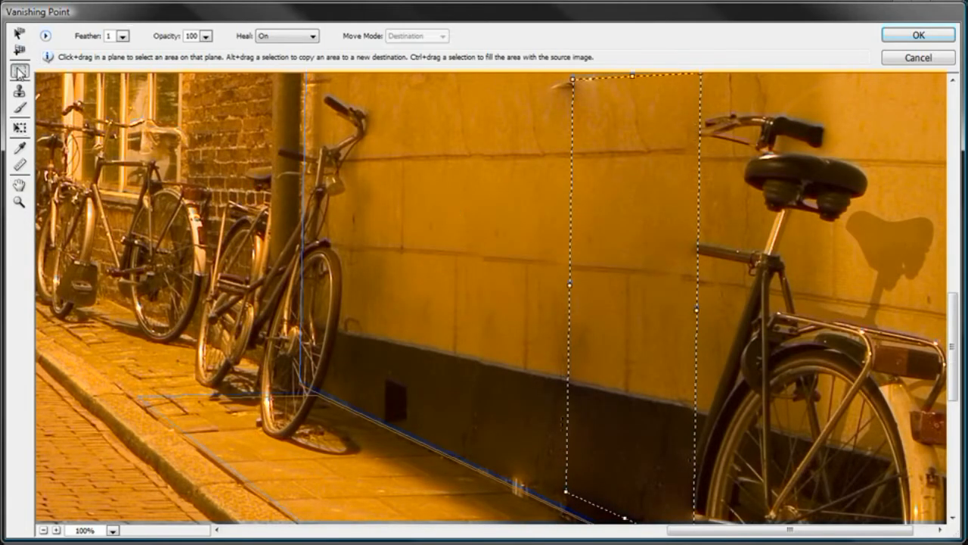
left_click(525, 224)
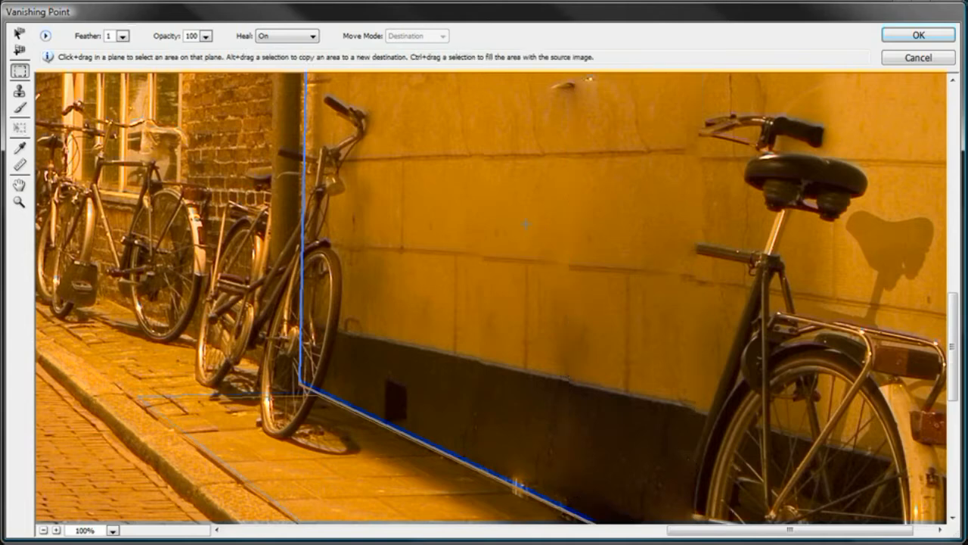
Step: With the Stamp tool at diameter 131, sample the lower mortar joint and clone it over the breaks between the cloned wall strips
key("h")
left_click_drag(644, 275, 632, 256)
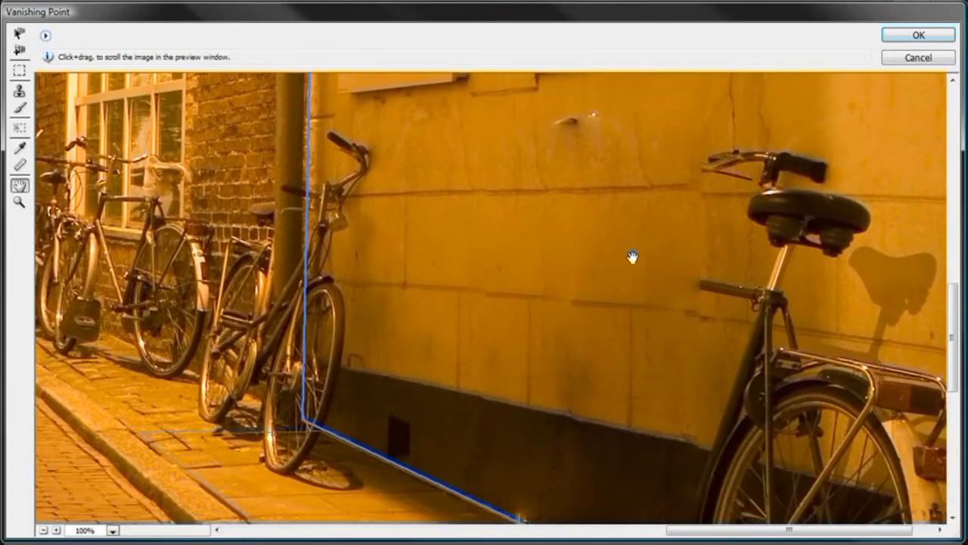
key("m")
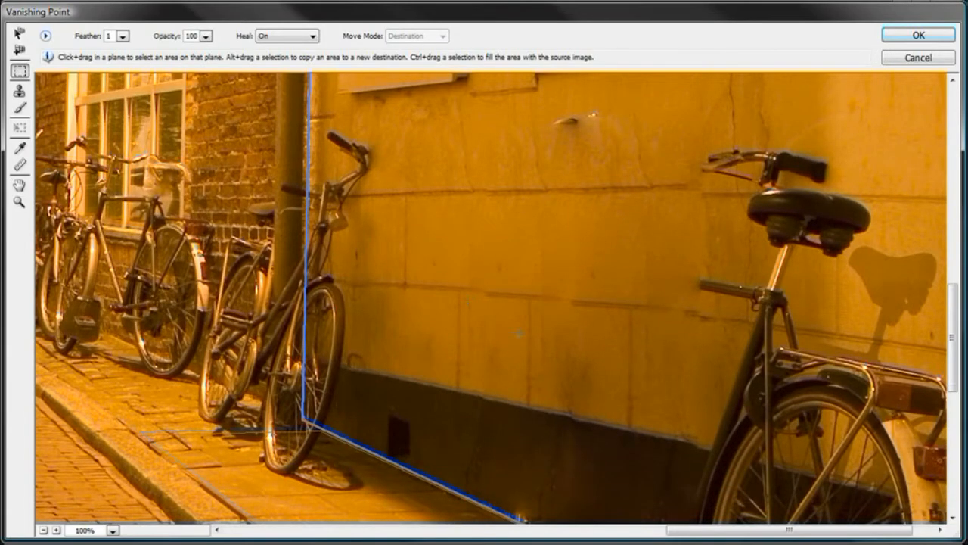
left_click(20, 91)
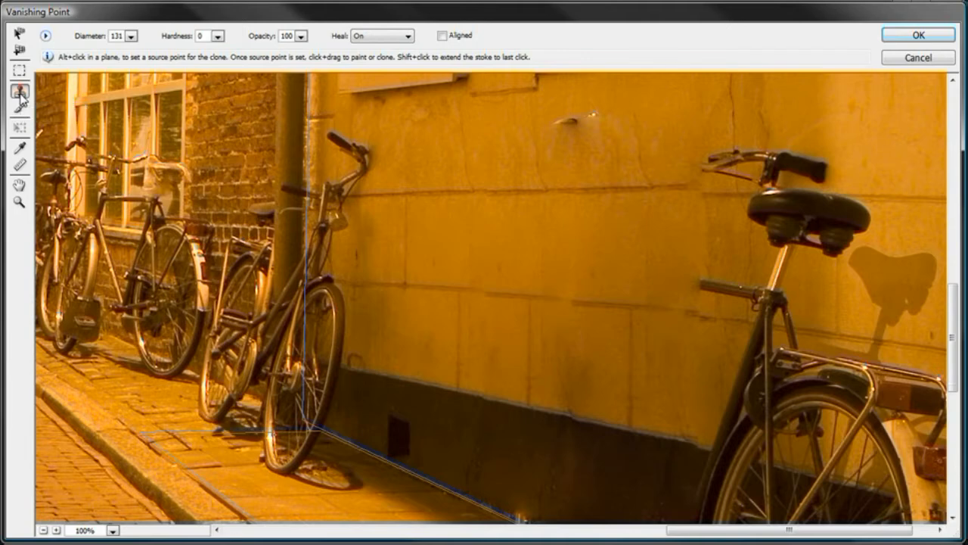
left_click(20, 201)
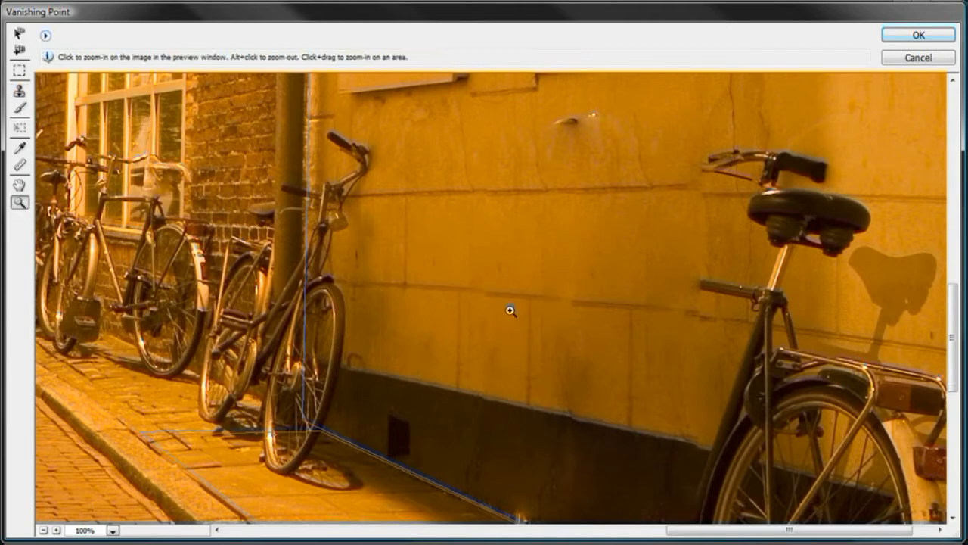
left_click(525, 333)
left_click(21, 90)
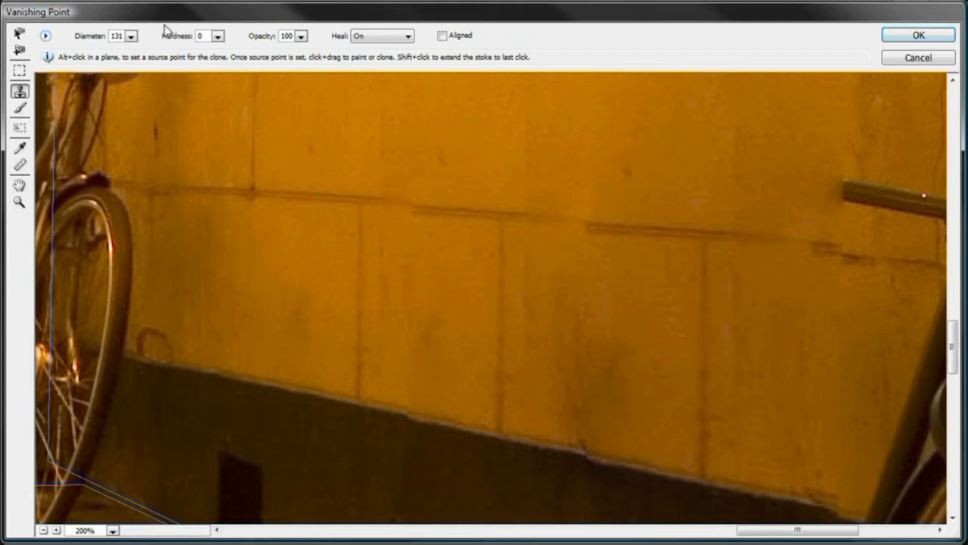
mouse_move(133, 18)
left_mouse_down()
mouse_move(189, 11)
mouse_move(133, 16)
left_mouse_up()
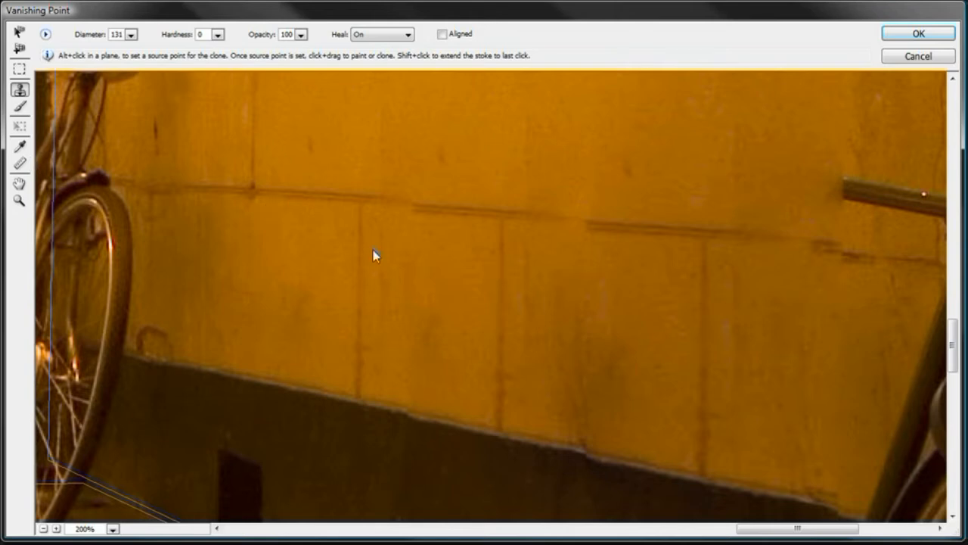
left_click(293, 190, "alt")
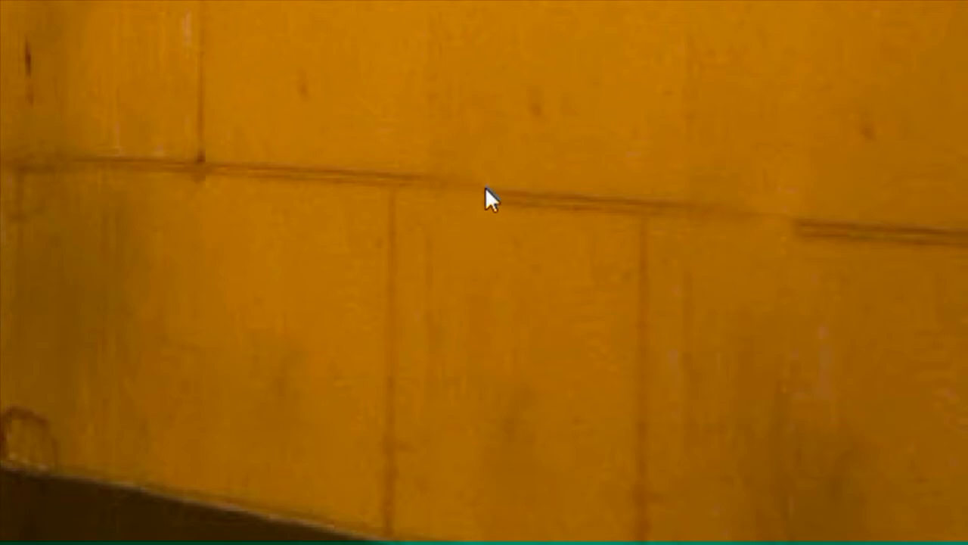
left_click(287, 171)
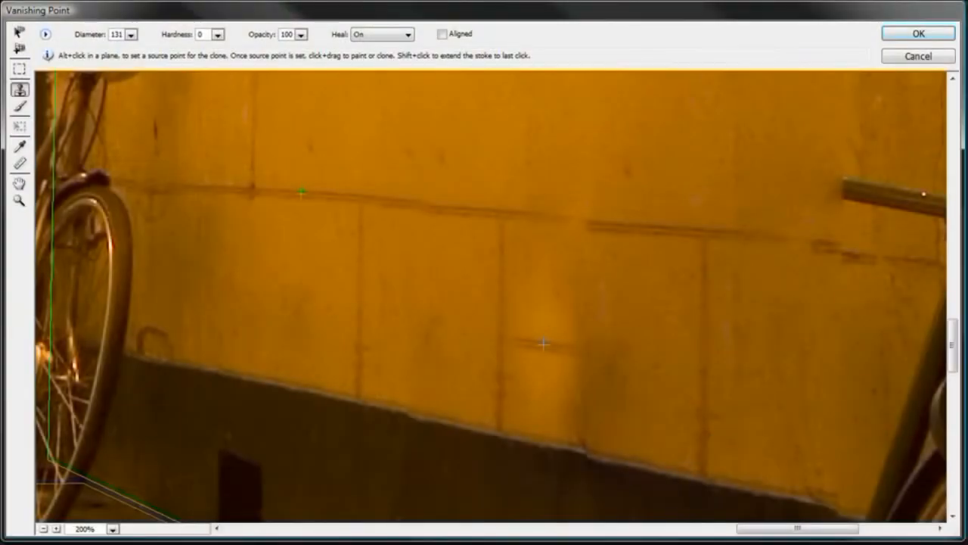
left_click_drag(431, 215, 431, 203)
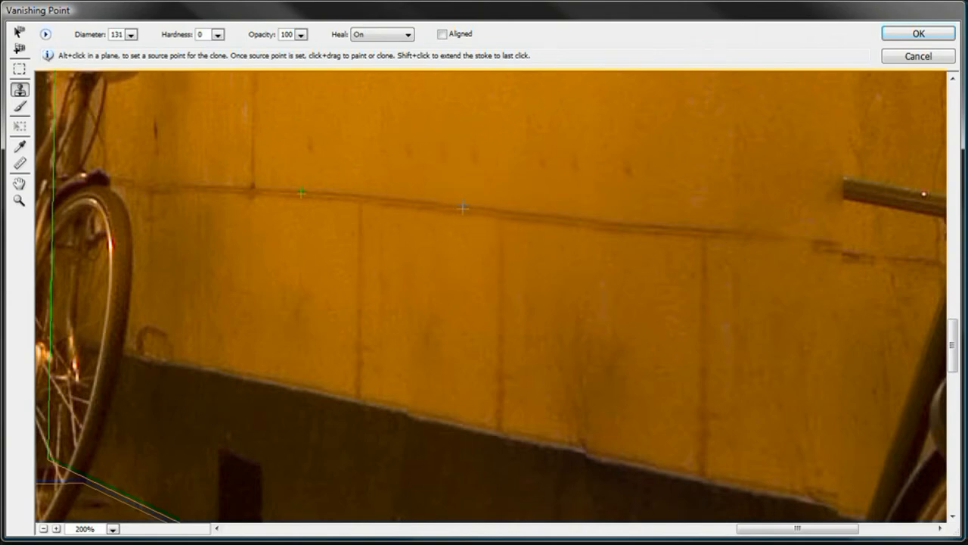
Step: Resample the repaired lower mortar joint and clone it onward over the remaining break toward the nearest bicycle's frame
left_click_drag(747, 236, 550, 230)
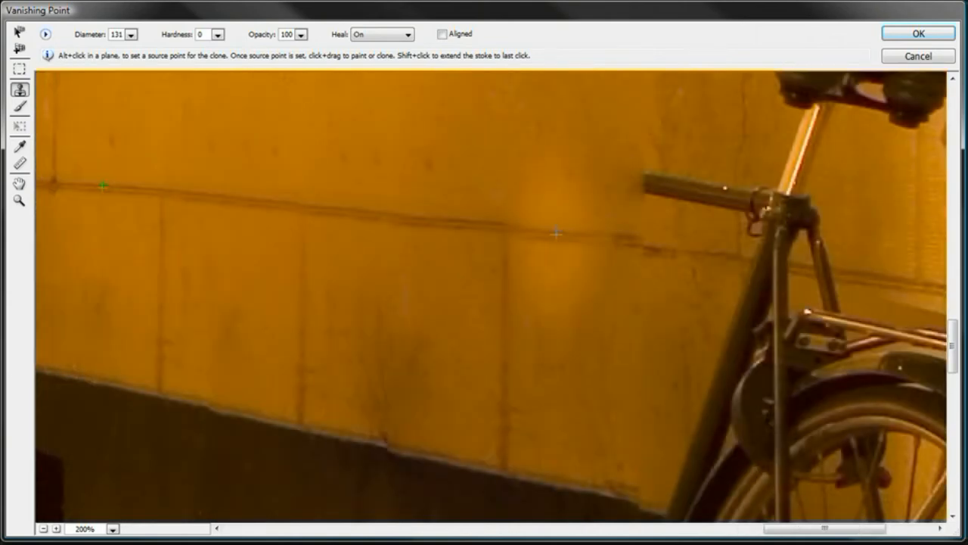
key("alt")
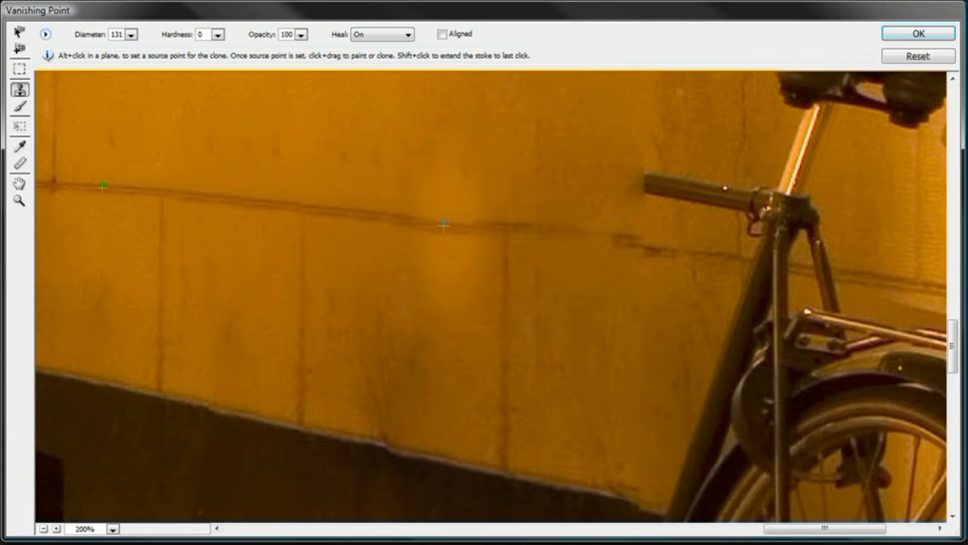
left_click(444, 222, "alt")
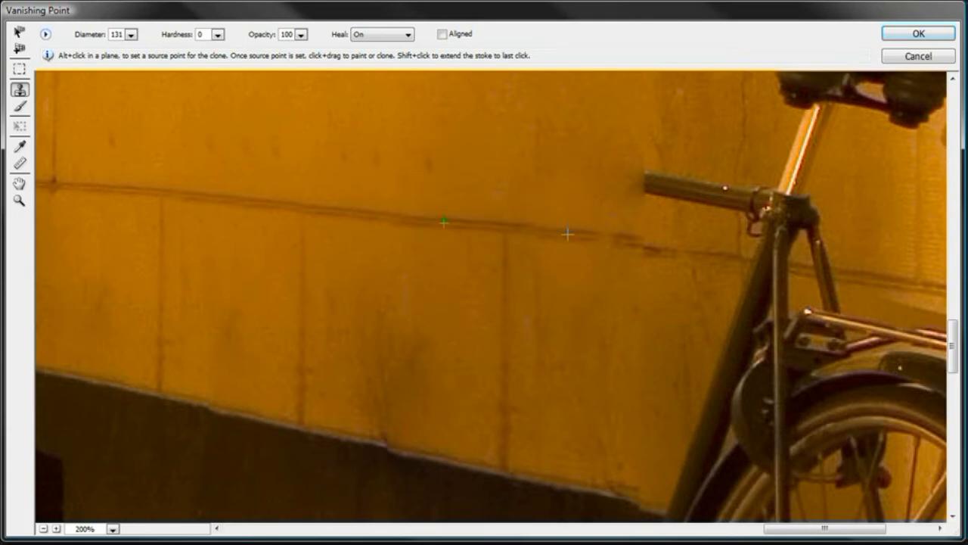
left_click_drag(610, 238, 648, 242)
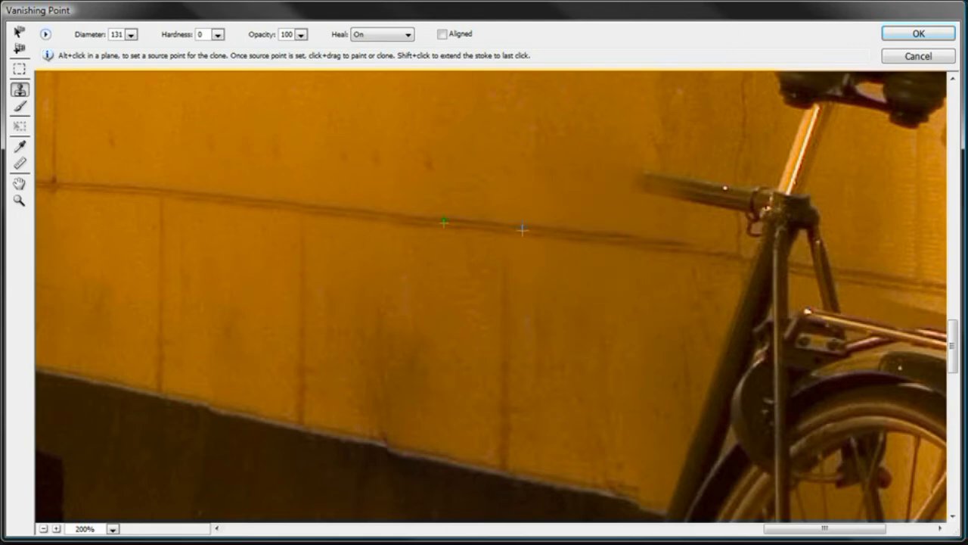
Step: Sample clean plaster below the smaller window sill on the upper wall and reduce the stamp diameter to 66
key("h")
left_click_drag(245, 242, 484, 388)
left_click_drag(681, 255, 623, 391)
left_click_drag(648, 345, 646, 365)
key("s")
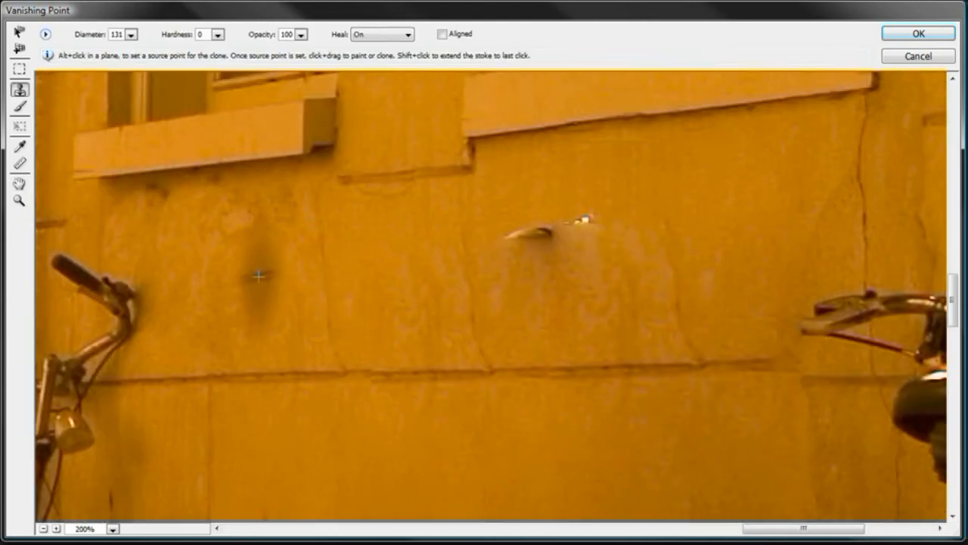
key("alt")
left_click(253, 276, "alt")
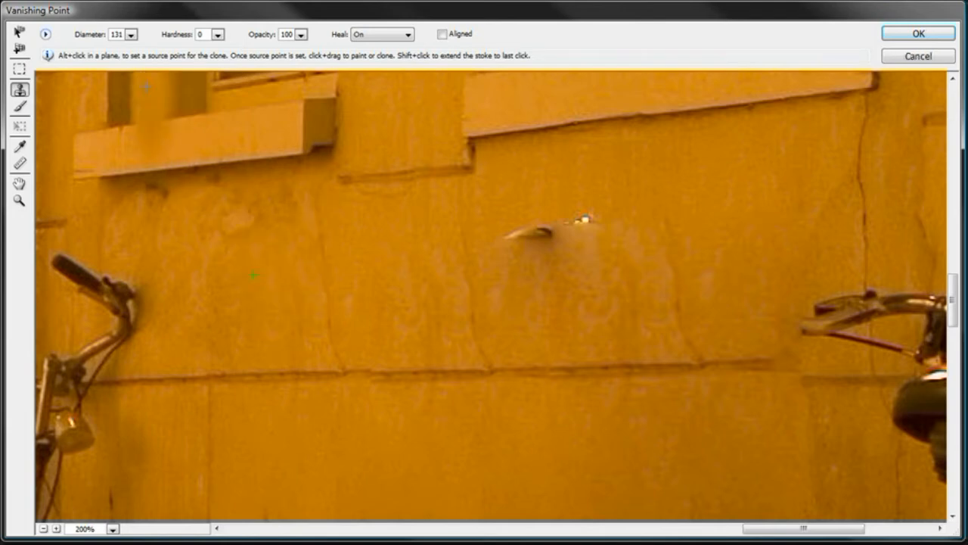
left_click(131, 34)
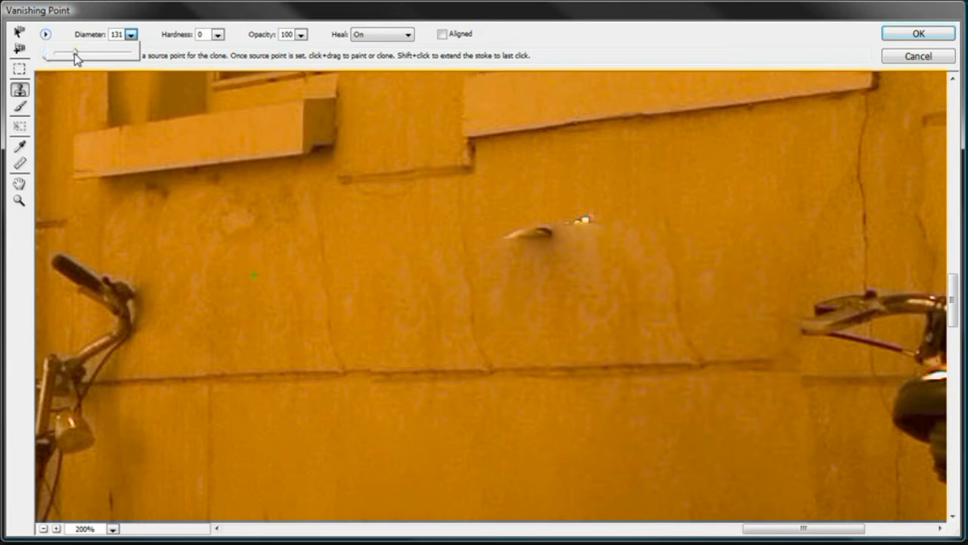
mouse_move(76, 55)
left_mouse_down()
mouse_move(60, 53)
mouse_move(118, 59)
mouse_move(65, 56)
left_mouse_up()
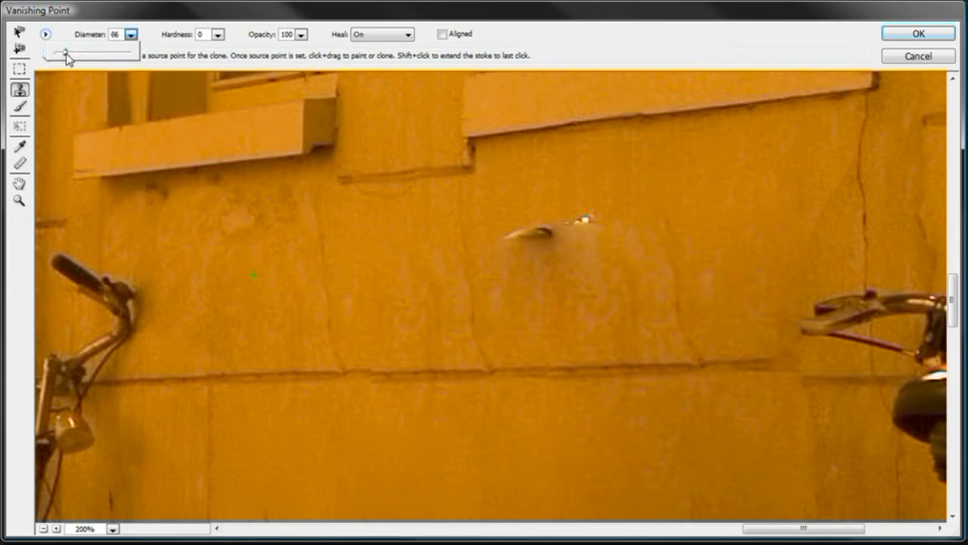
Step: Resample the plaster above the upper mortar joint and paint out the vertical crack below the smaller window sill
left_click(286, 249, "alt")
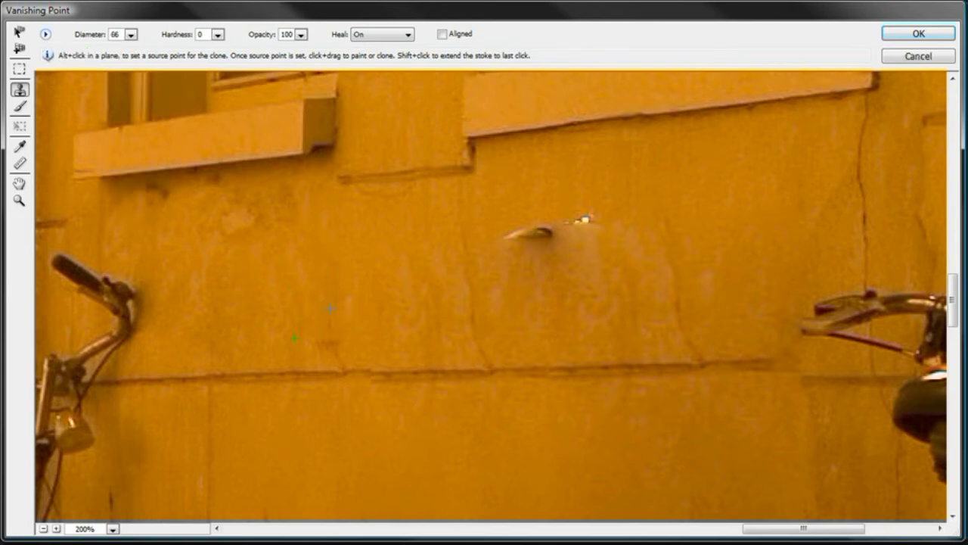
left_click(276, 294, "alt")
left_click(217, 34)
mouse_move(156, 52)
left_mouse_down()
mouse_move(174, 52)
mouse_move(139, 53)
left_mouse_up()
left_click(149, 22)
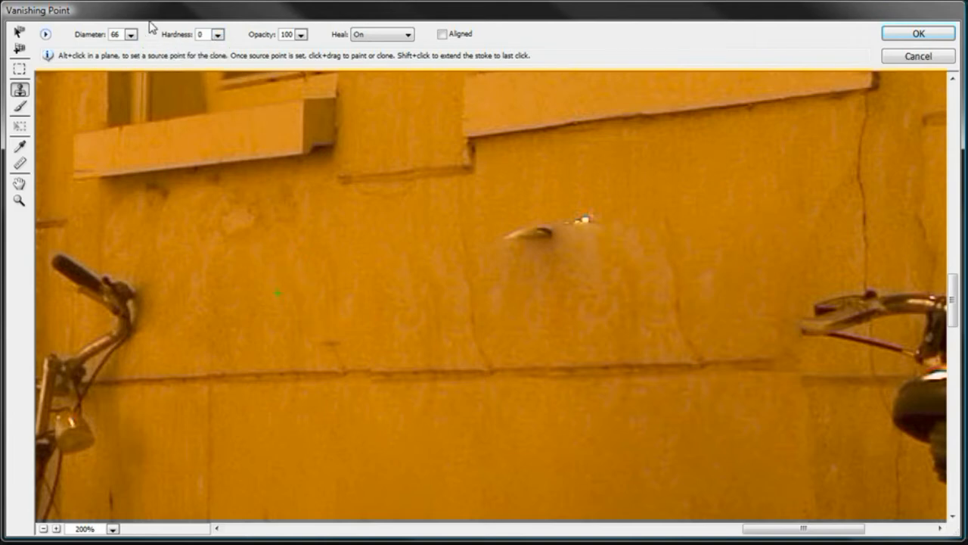
left_click(390, 36)
left_click(380, 22)
left_click(262, 281, "alt")
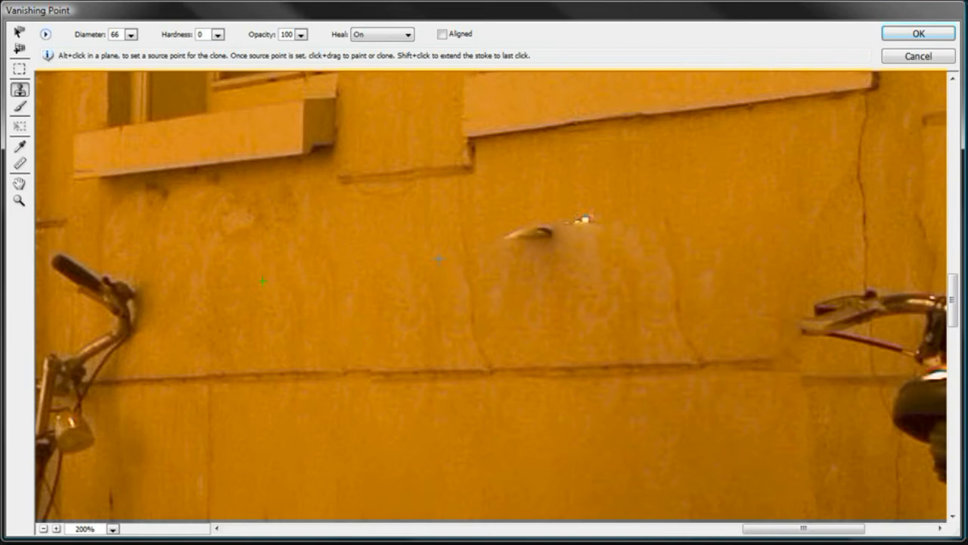
Step: Sample clean plaster beside the middle vertical crack and paint out the crack and the leftover handlebar fragments on the upper wall
left_click(401, 248, "alt")
left_click(386, 222, "alt")
left_click_drag(473, 296, 489, 339)
left_click(411, 238, "alt")
left_click_drag(494, 239, 622, 225)
left_click(477, 227, "alt")
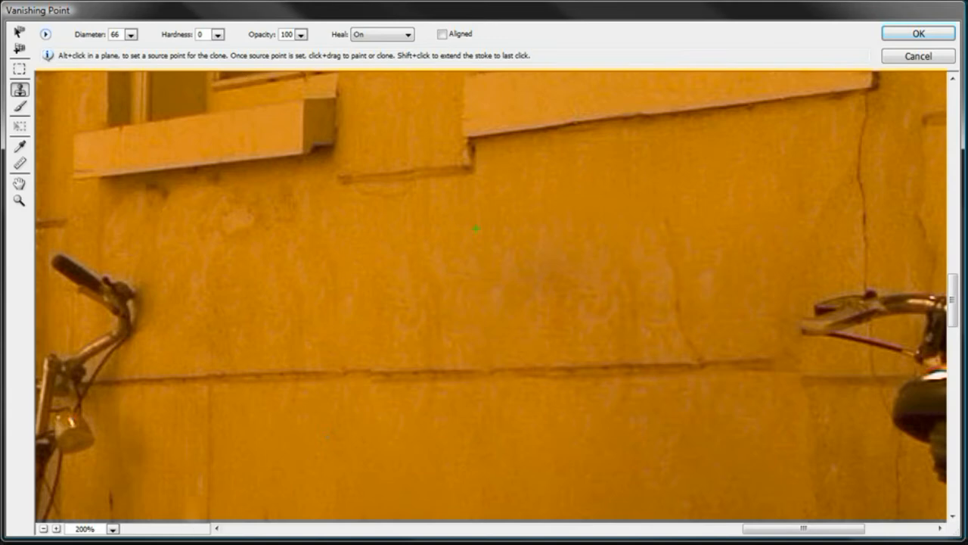
Step: Set the stamp diameter to 216, undo a trial clone on the wall, and sample the upper mortar joint near the far bicycle
left_click(44, 528)
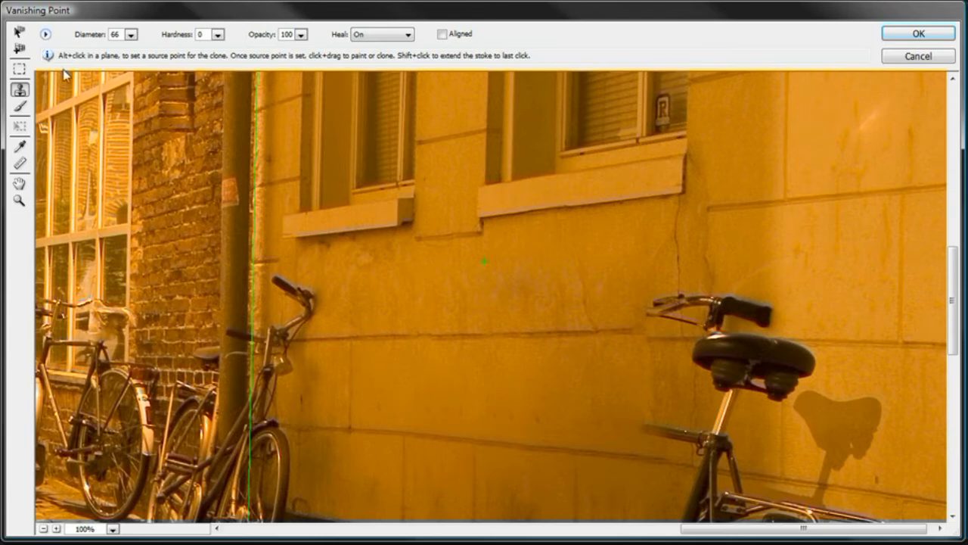
left_click(131, 34)
left_click(88, 53)
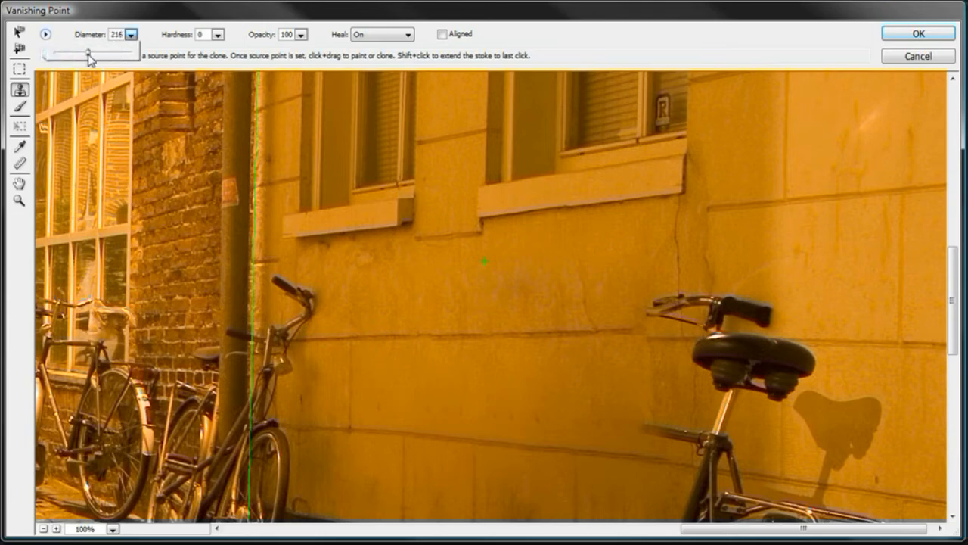
left_click(499, 351)
key("ctrl+z")
left_click(350, 336, "alt")
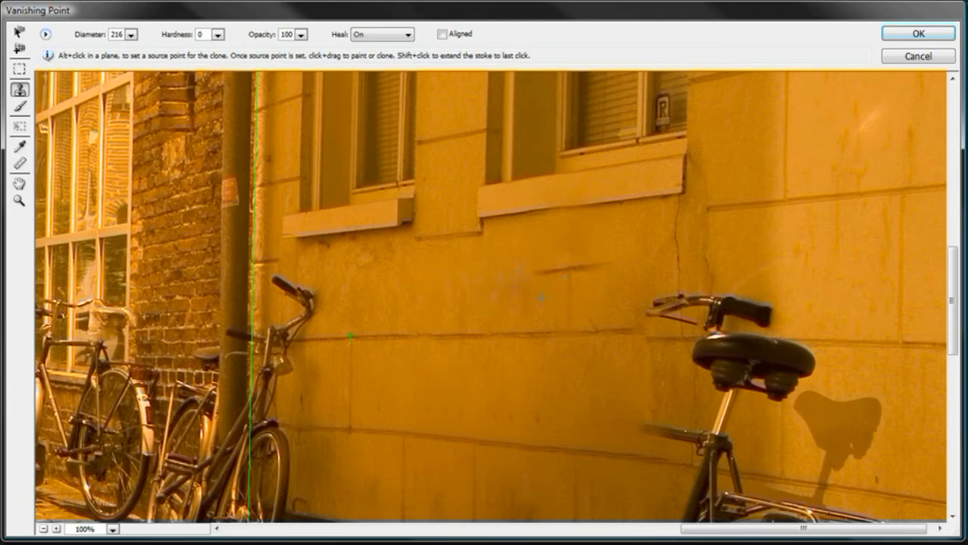
Step: Clone the upper mortar joint smooth and cover the nearest handlebar's end, sampling the joint and the plaster above it at diameter 91
key("alt")
left_click(468, 334, "alt")
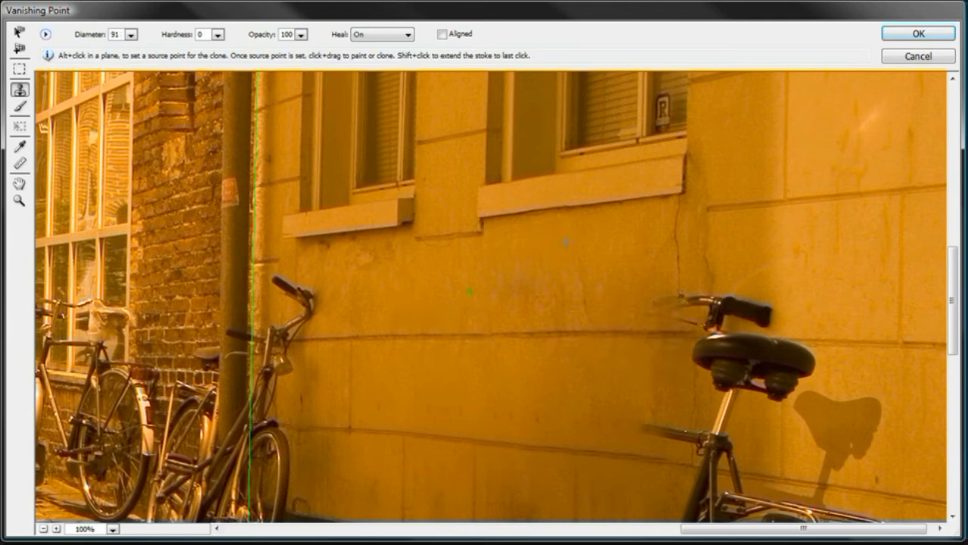
key("alt")
left_click(525, 275, "alt")
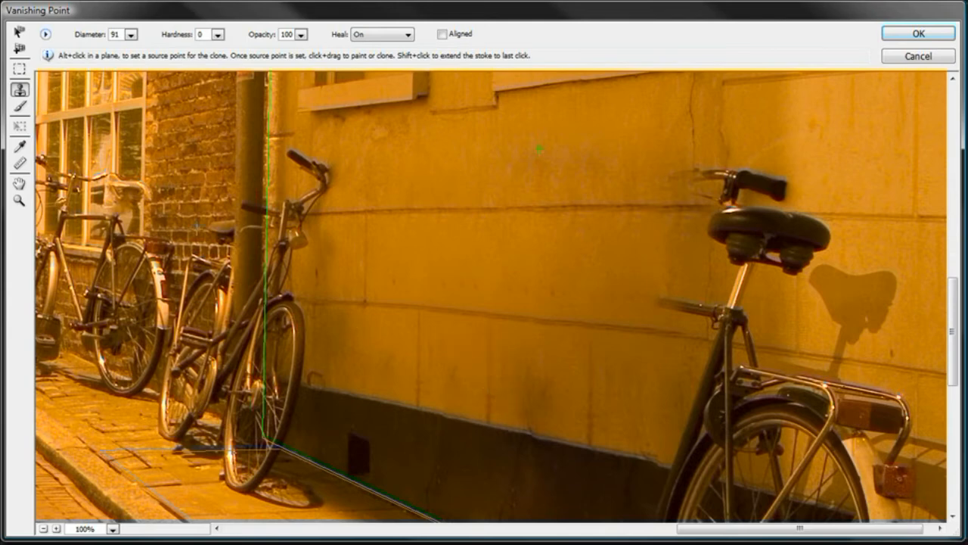
Step: Set the stamp diameter to 56 and clone plaster over the middle vertical crack below the lower mortar joint
left_click(19, 201)
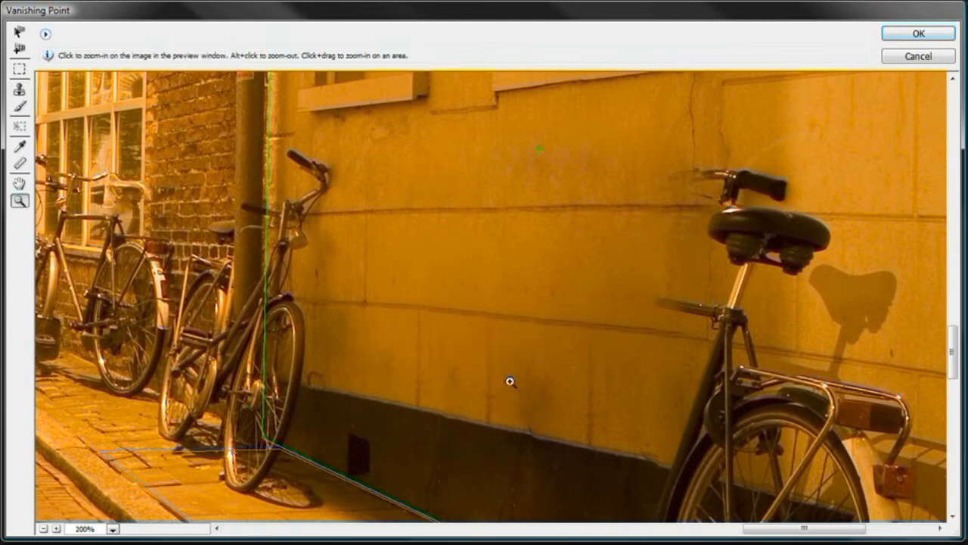
left_click(506, 382)
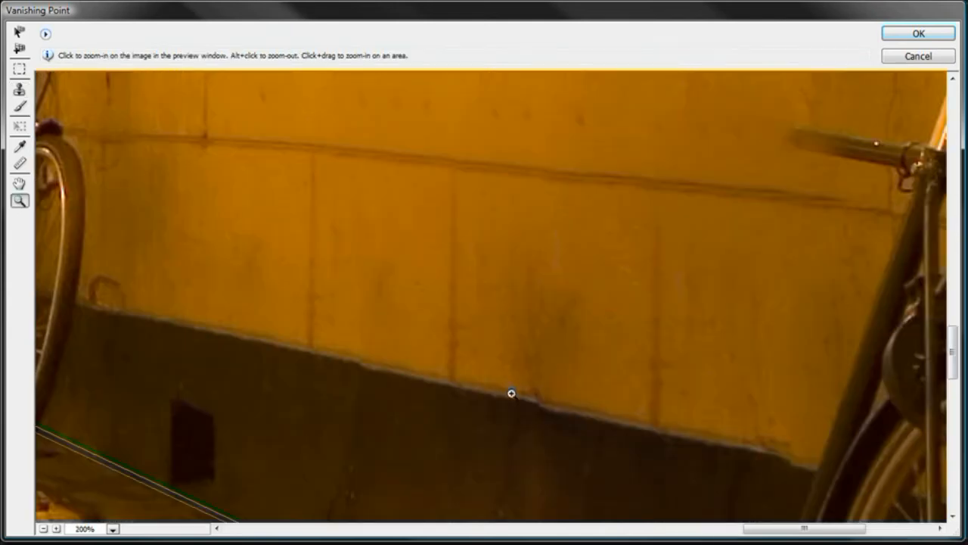
left_click(19, 88)
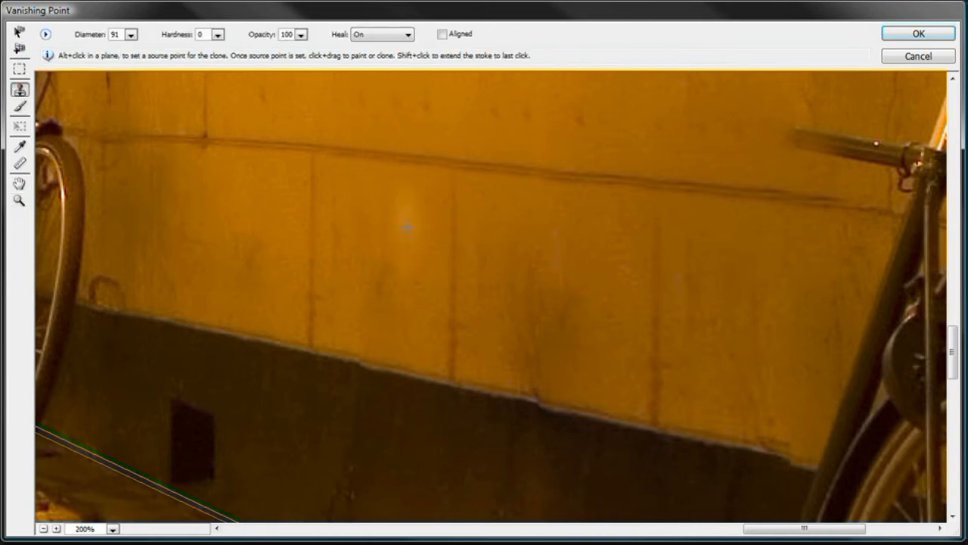
left_click_drag(130, 34, 63, 56)
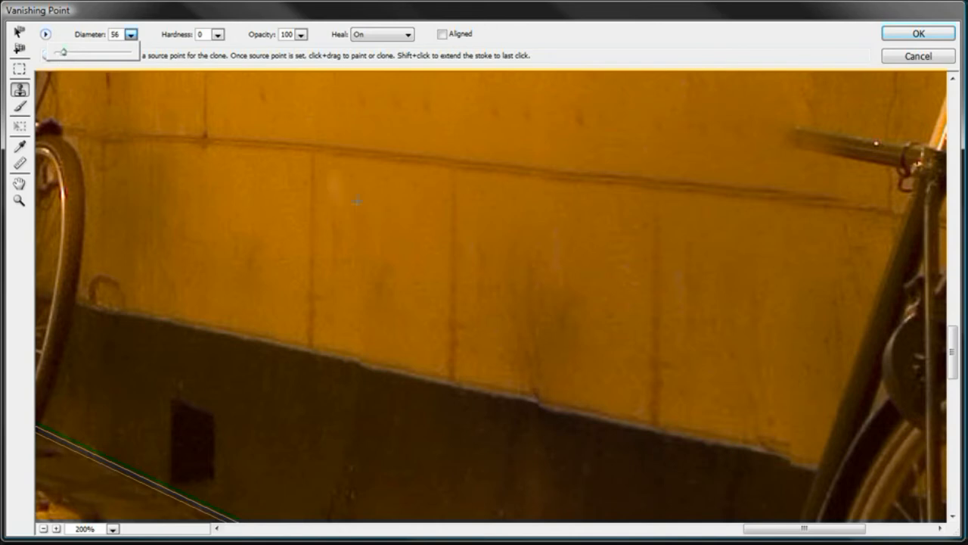
key("alt")
left_click(416, 209, "alt")
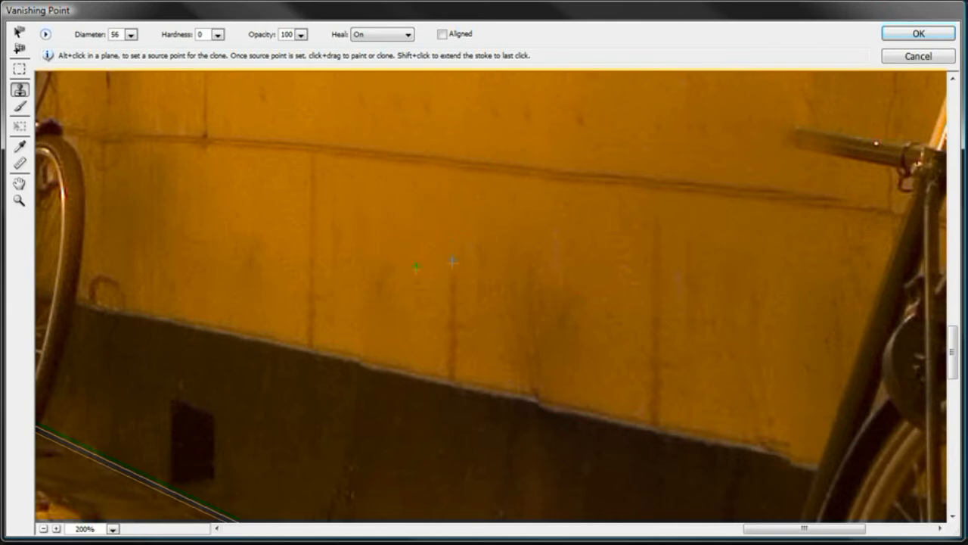
left_click_drag(452, 329, 452, 346)
left_click(398, 294, "alt")
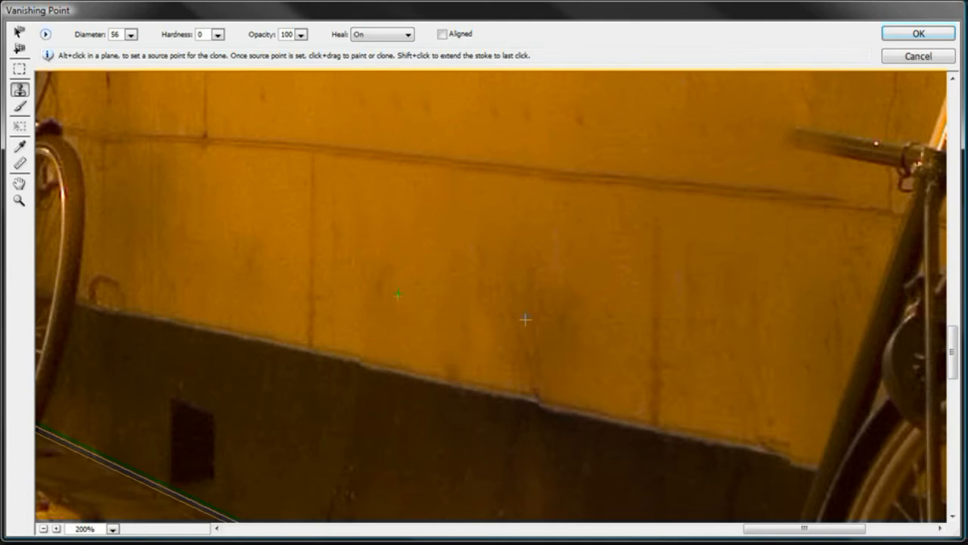
Step: Sample nearby plaster and paint over the dark stain and short crack just above the dark base in the middle of the wall
key("alt")
left_click(499, 334, "alt")
left_click(460, 248, "alt")
mouse_move(523, 276)
left_mouse_down()
mouse_move(554, 299)
mouse_move(550, 318)
mouse_move(518, 315)
mouse_move(537, 358)
left_mouse_up()
left_click(539, 358)
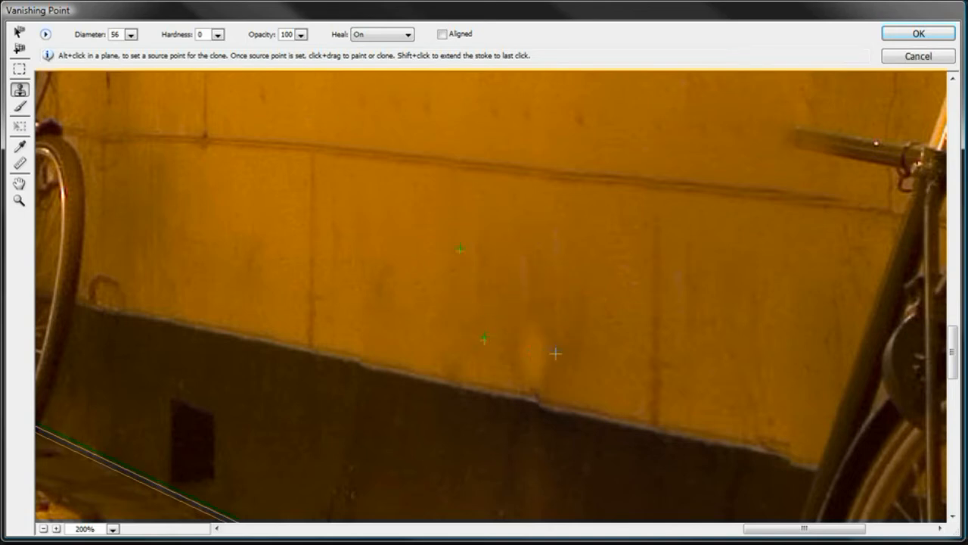
left_click(562, 354)
left_click(549, 302)
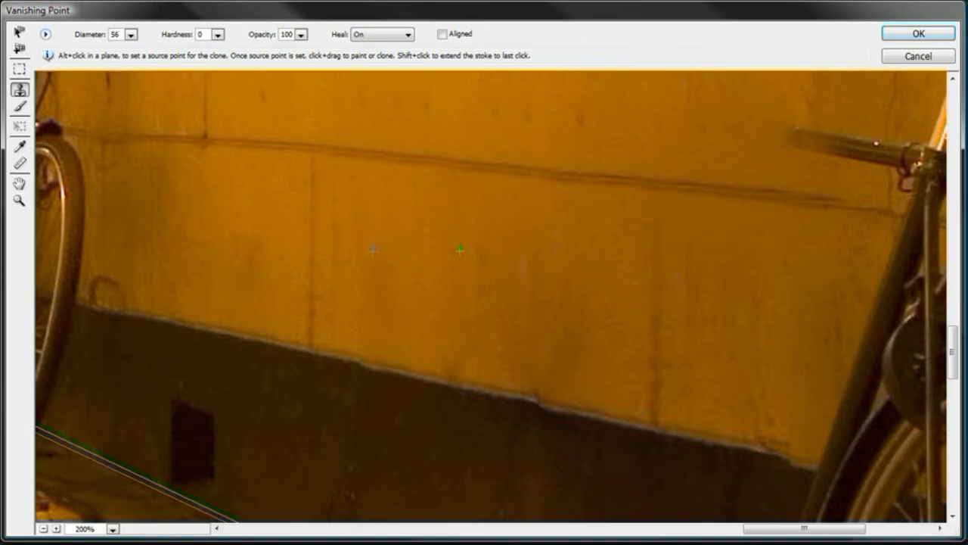
Step: Clone clean plaster over the row of dark spots just above the lower mortar joint
key("h")
left_click_drag(268, 237, 339, 315)
left_click_drag(364, 248, 347, 413)
key("s")
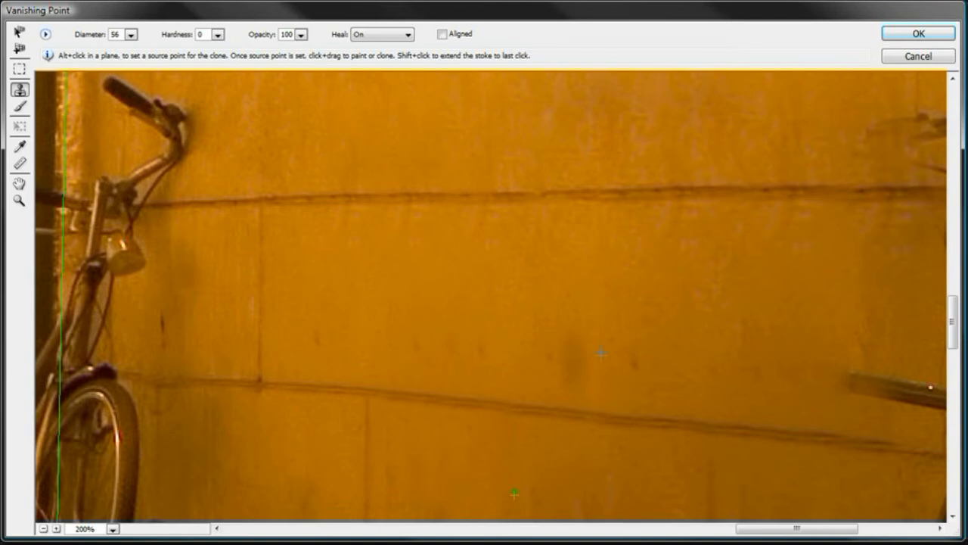
left_click(608, 288, "alt")
left_click_drag(663, 350, 525, 355)
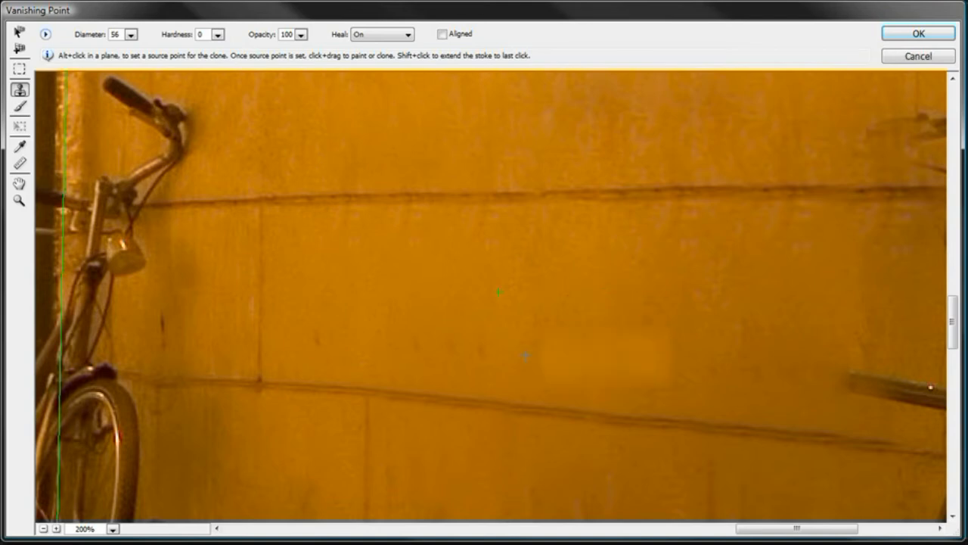
left_click(478, 265, "alt")
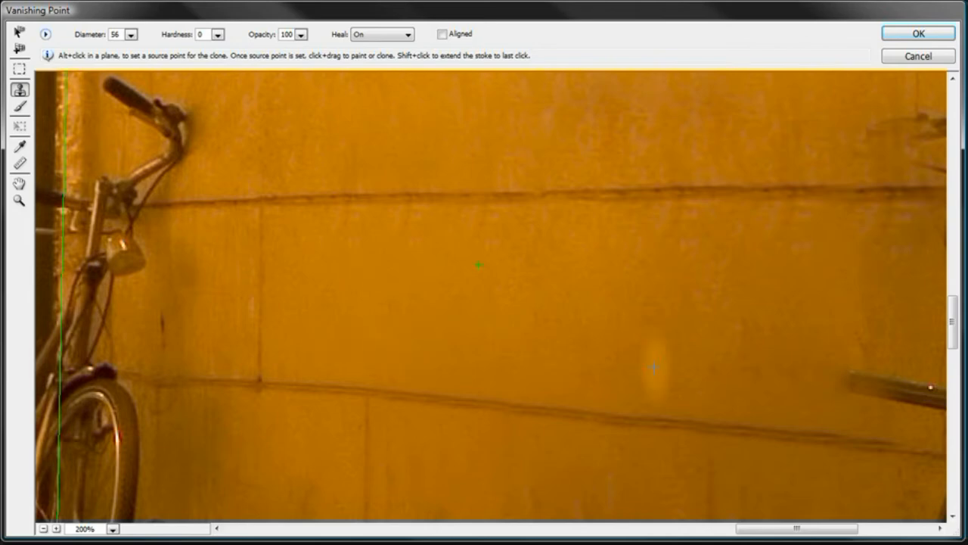
Step: Inspect the retouched wall, window sills and nearest bicycle for remaining flaws, close up and in the full picture
key("space")
left_click_drag(379, 223, 368, 312)
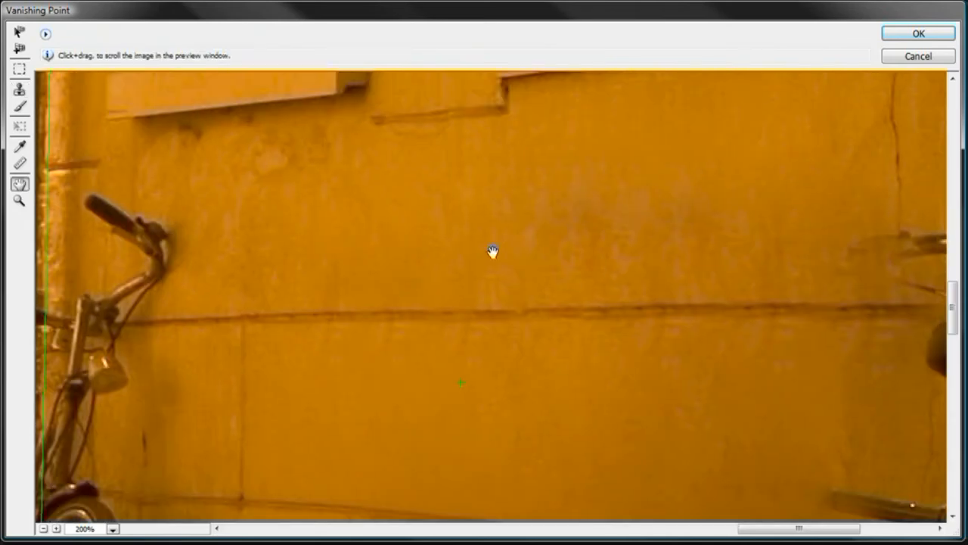
left_click_drag(728, 218, 557, 259)
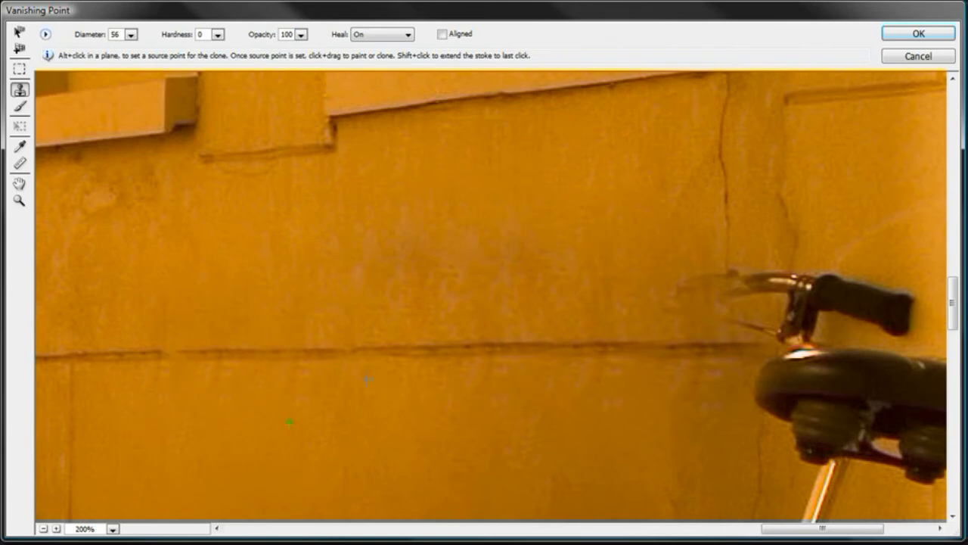
key("space")
left_click_drag(605, 273, 332, 398)
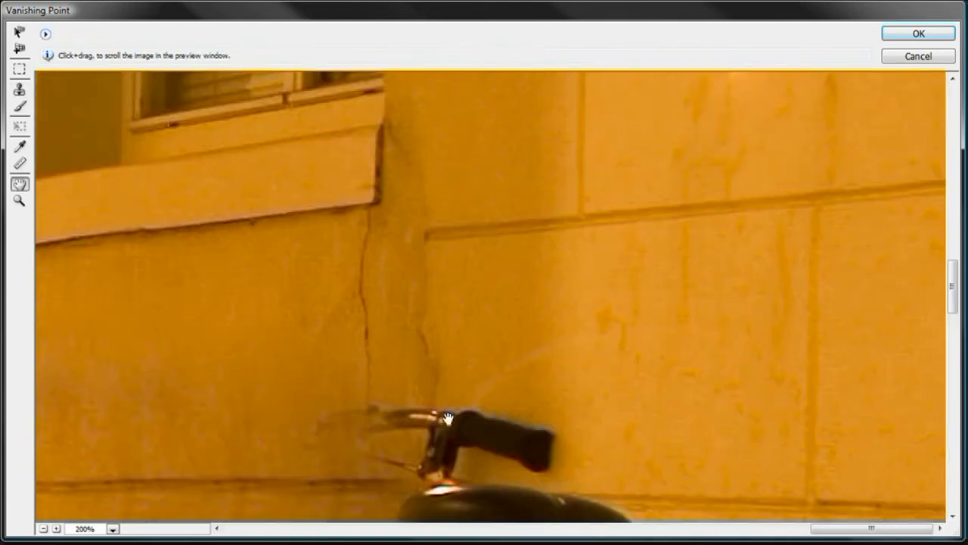
left_click_drag(536, 415, 537, 183)
left_click_drag(394, 271, 452, 456)
left_click_drag(732, 407, 673, 110)
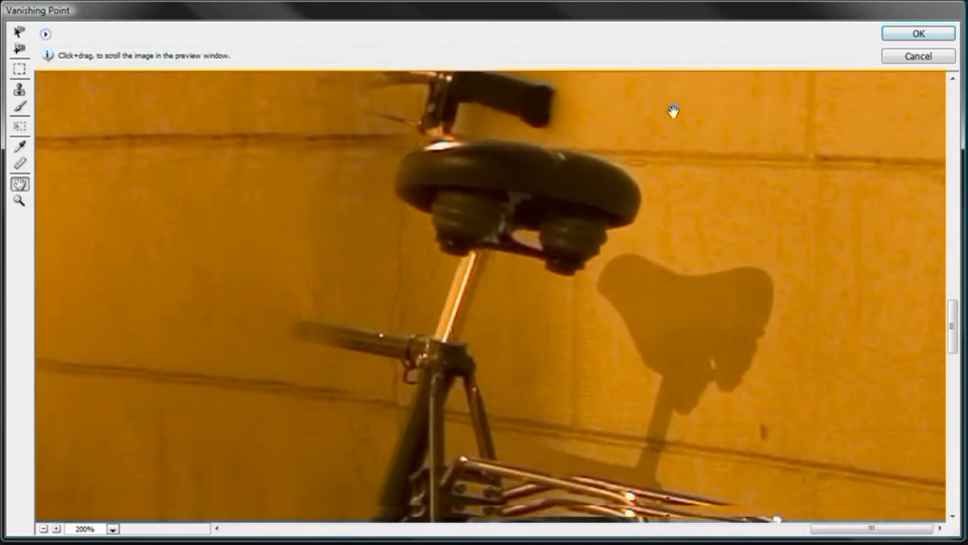
left_click_drag(665, 379, 666, 214)
left_click(44, 528)
left_click(44, 529)
left_click(44, 528)
left_click(44, 528)
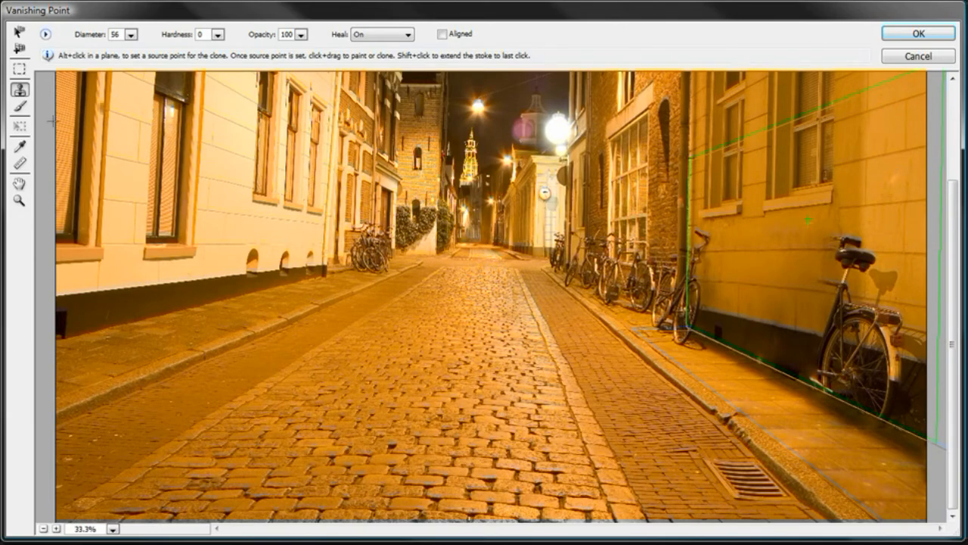
left_click(19, 183)
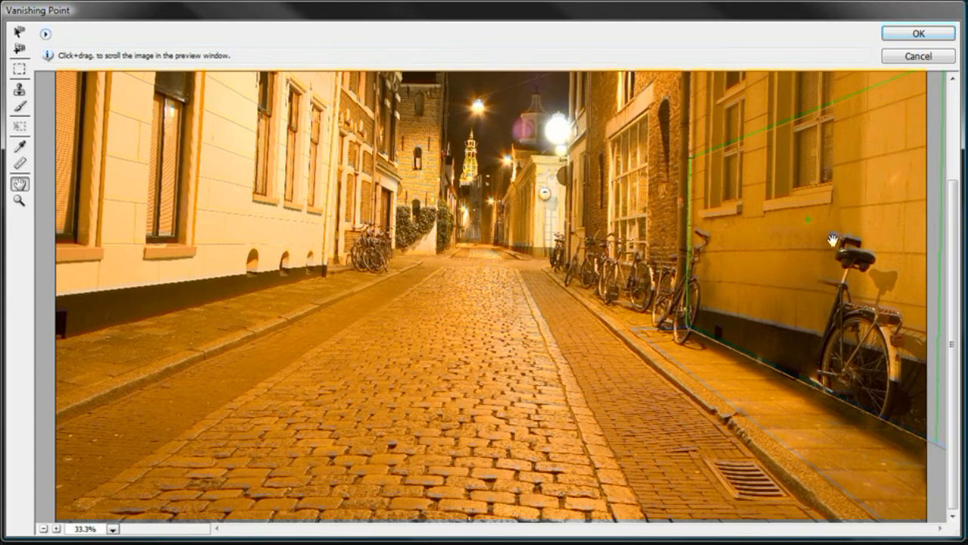
Step: Select a tall strip of clean wall beside the nearest bicycle and copy it in perspective over the bicycle's front half
left_click(19, 69)
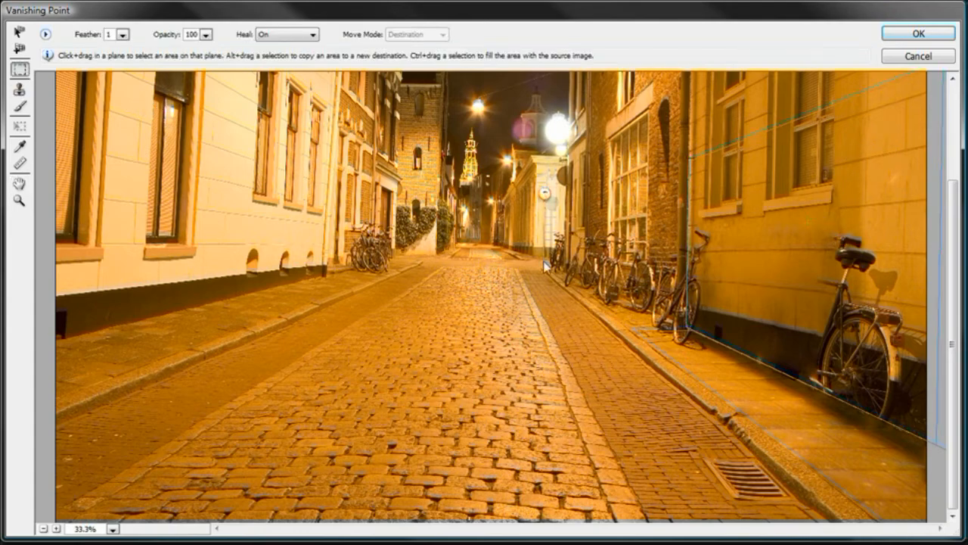
left_click_drag(778, 227, 803, 376)
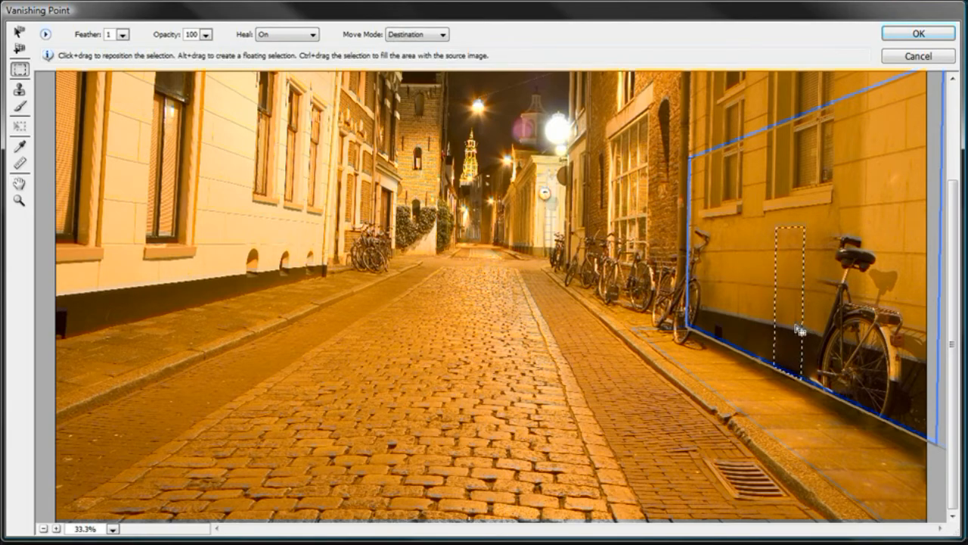
key("alt")
left_click_drag(794, 301, 836, 306)
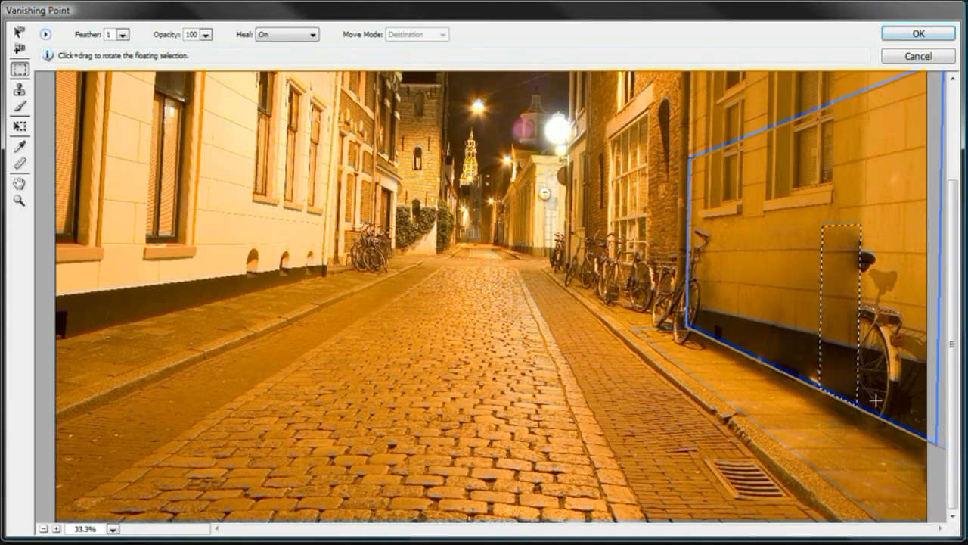
Step: Scale the floating strip's lower edge slightly to line up with the foot of the wall and deselect the strip
key("z")
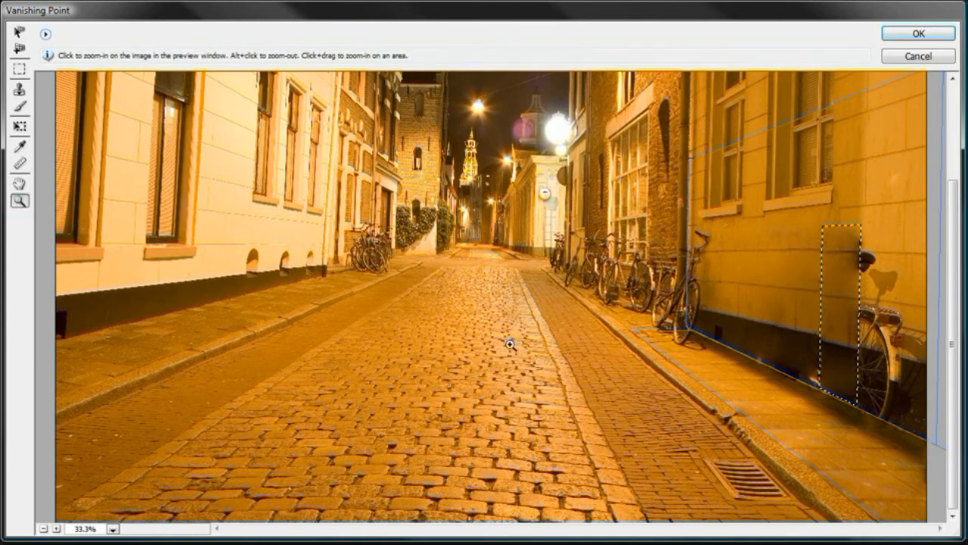
left_click(839, 363)
left_click(839, 360)
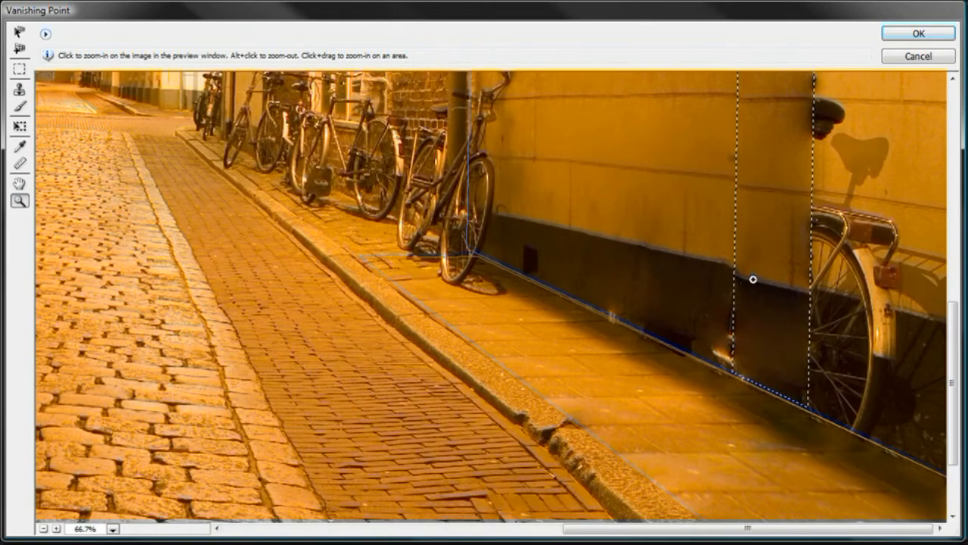
left_click(20, 127)
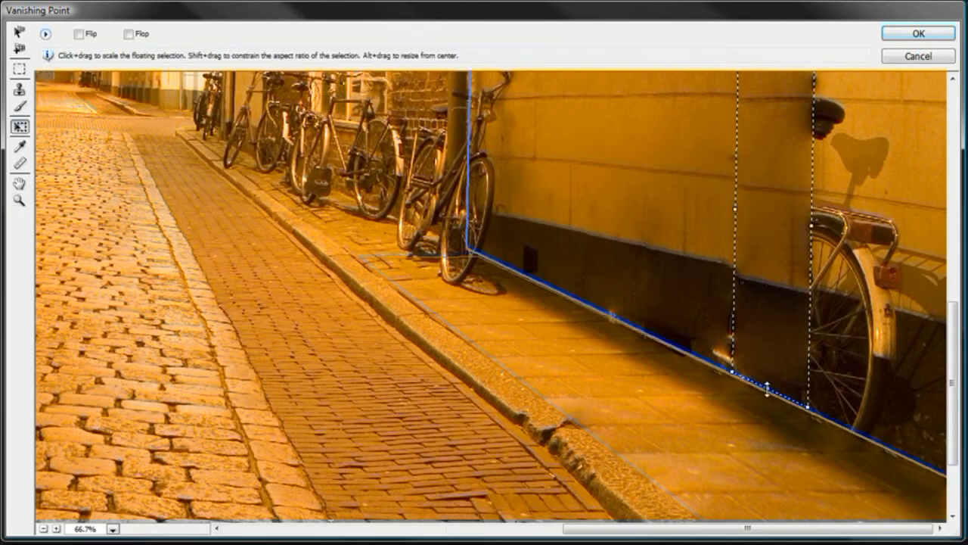
left_click_drag(766, 385, 767, 378)
key("space")
left_click_drag(770, 193, 770, 303)
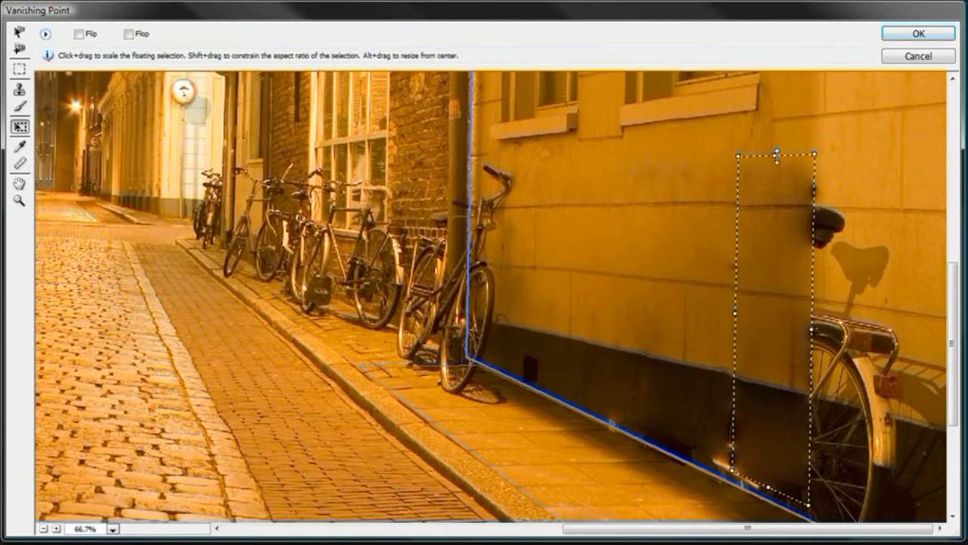
key("s")
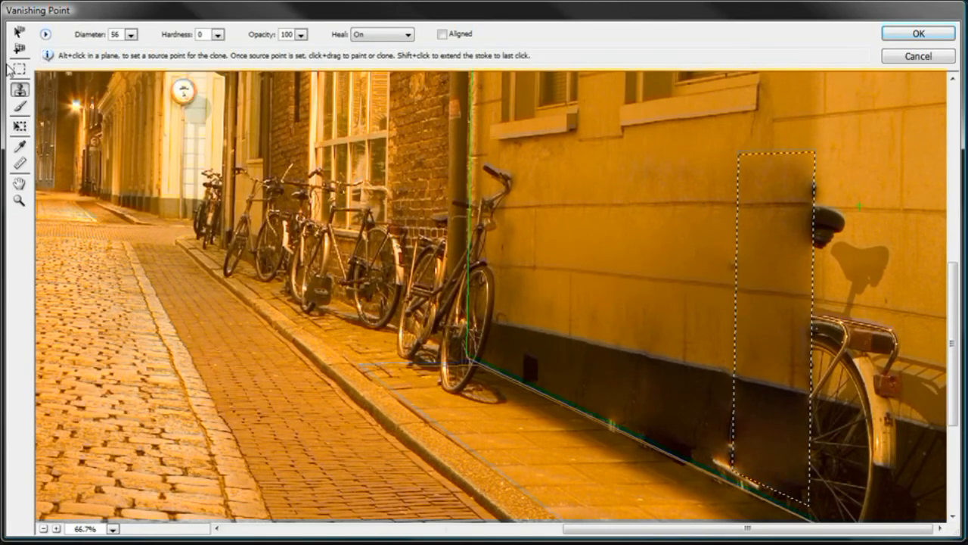
left_click(21, 69)
left_click(704, 242)
Step: Select another tall strip of clean wall and copy it over the saddle and rear wheel of the nearest bicycle
key("ctrl+minus")
key("space")
mouse_move(804, 251)
left_mouse_down()
mouse_move(806, 182)
mouse_move(804, 248)
left_mouse_up()
key("z")
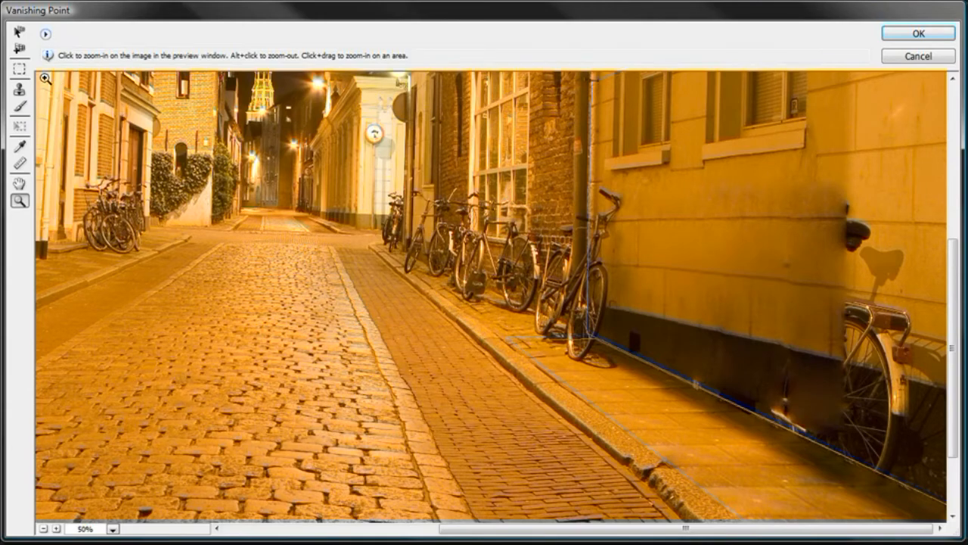
mouse_move(96, 17)
left_mouse_down()
mouse_move(114, 63)
mouse_move(143, 297)
mouse_move(118, 30)
mouse_move(96, 17)
left_mouse_up()
left_click(20, 68)
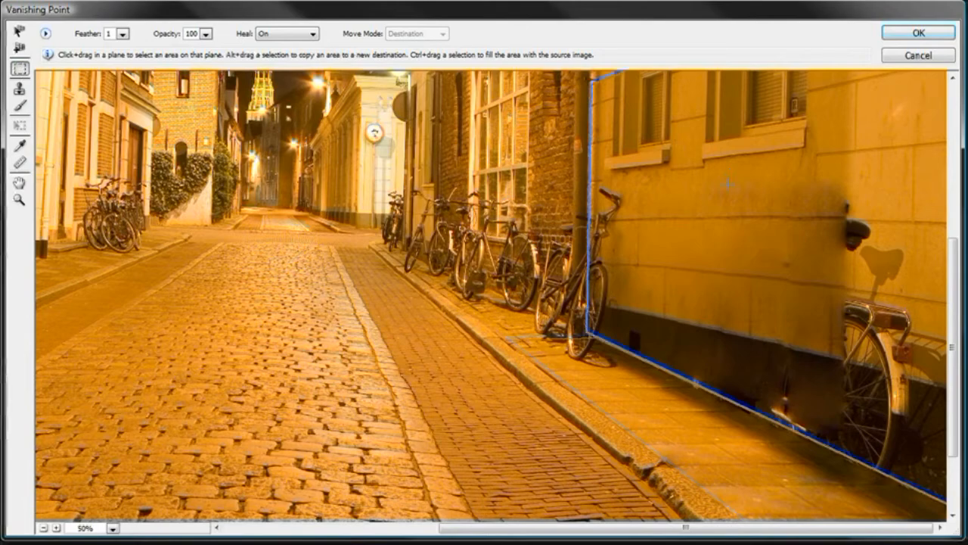
left_click_drag(707, 180, 768, 421)
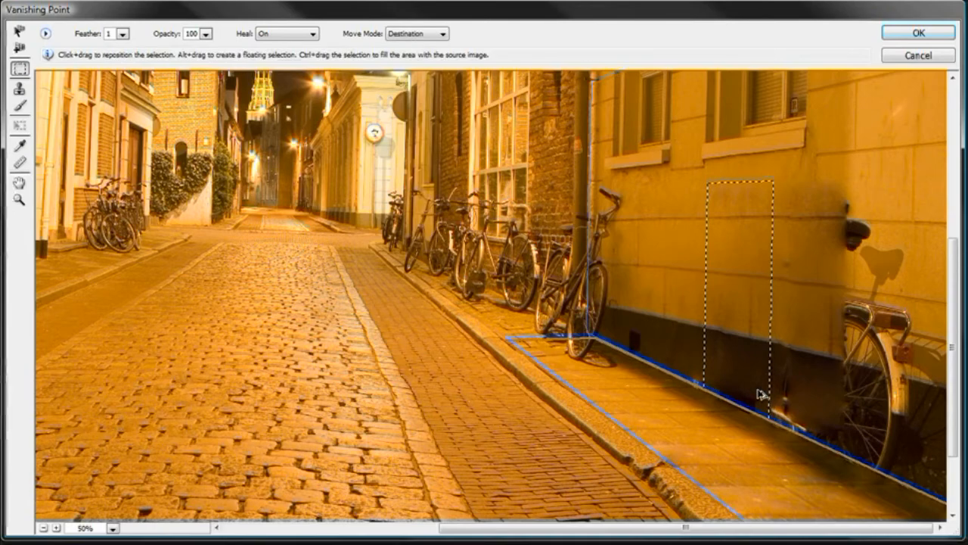
left_click_drag(775, 328, 854, 359)
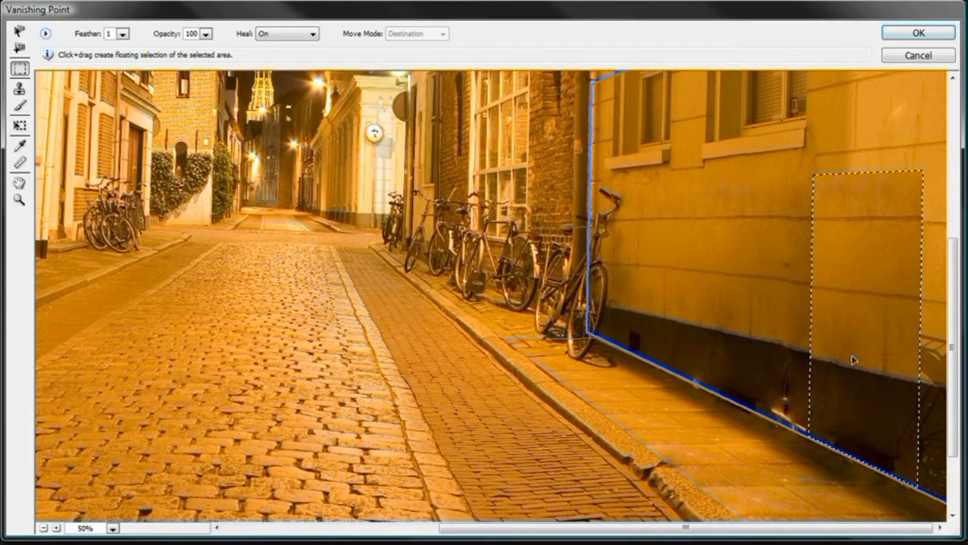
left_click_drag(852, 356, 852, 355)
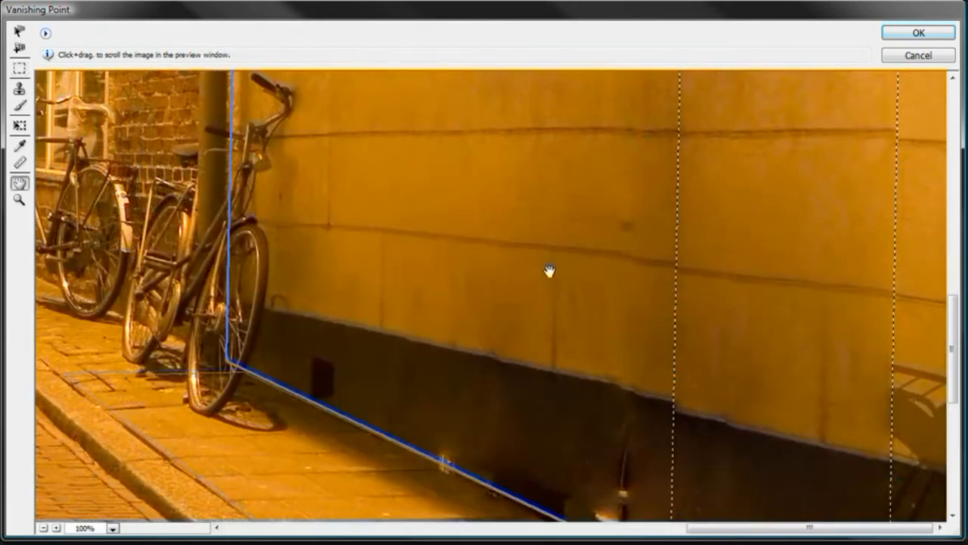
Step: Try a feather of 38 on the floating wall strip and return the feather to 0
key("m")
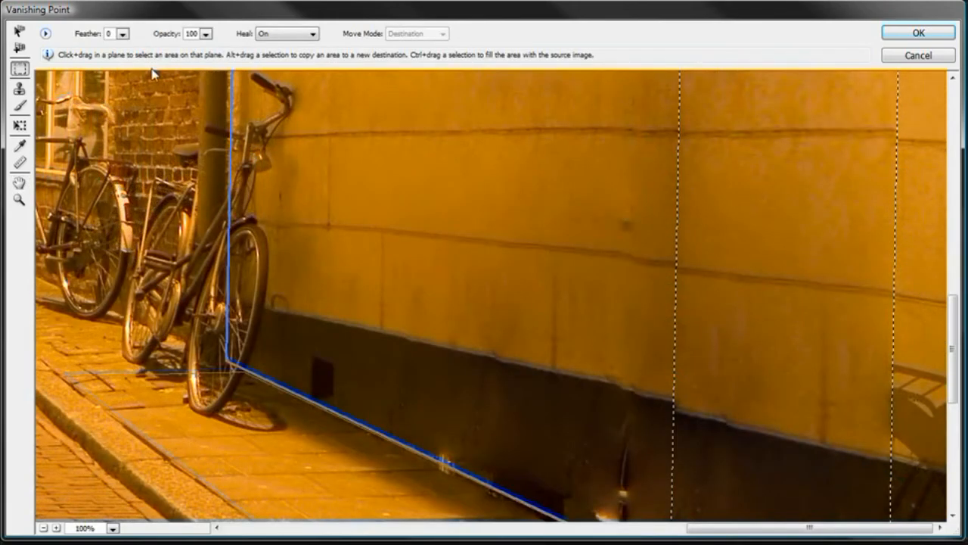
left_click(123, 35)
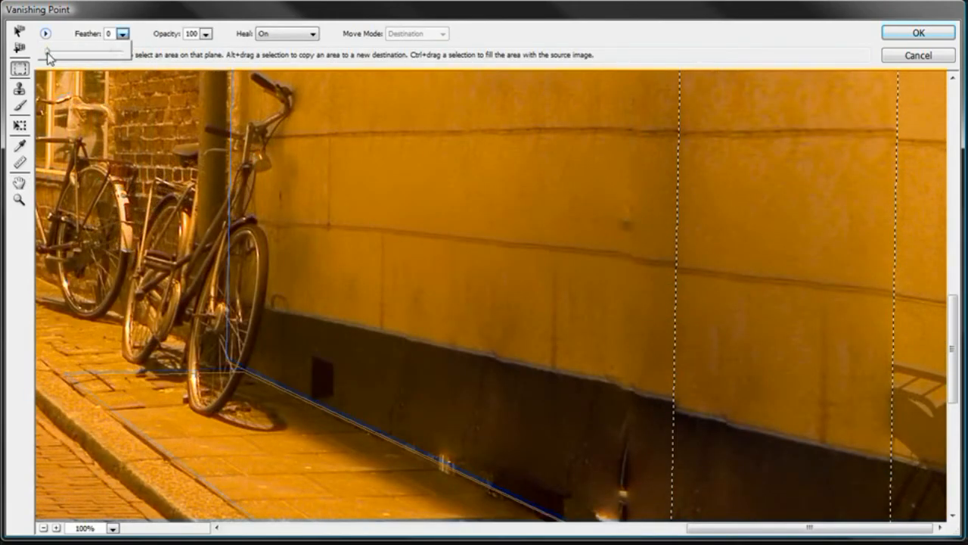
left_click_drag(47, 57, 108, 59)
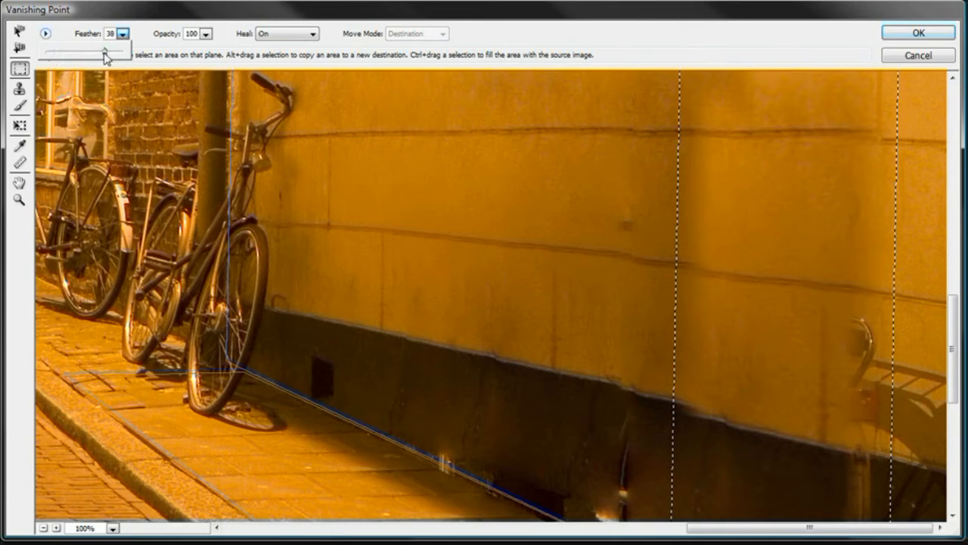
left_click_drag(111, 52, 46, 54)
left_click_drag(123, 34, 45, 54)
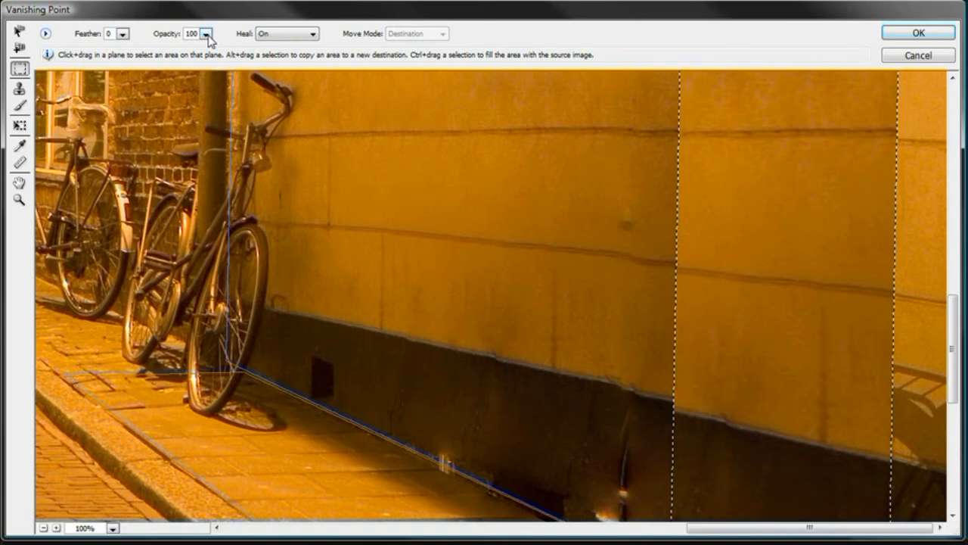
Step: Try opacities of 34, 79 and 66 on the floating wall strip and return the opacity to 100
left_click(207, 34)
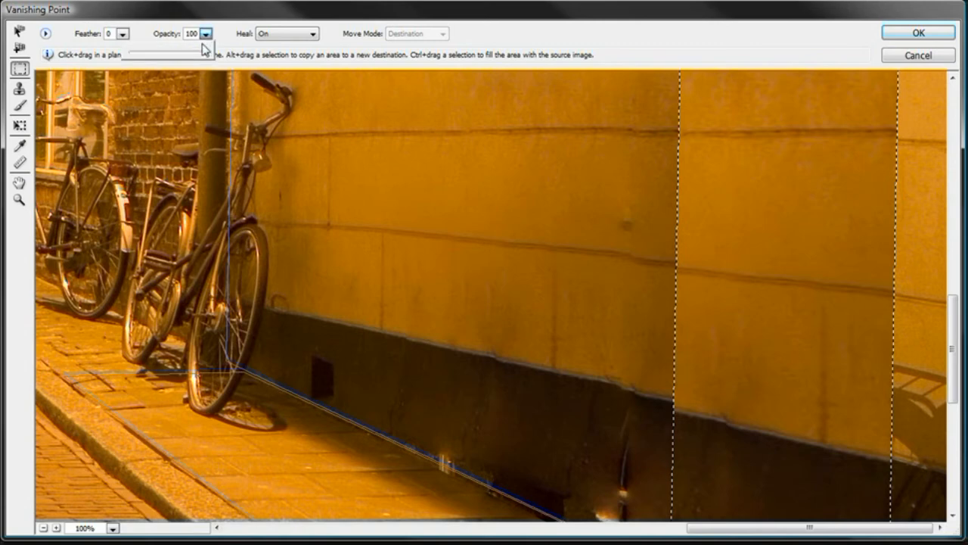
left_click_drag(205, 53, 156, 55)
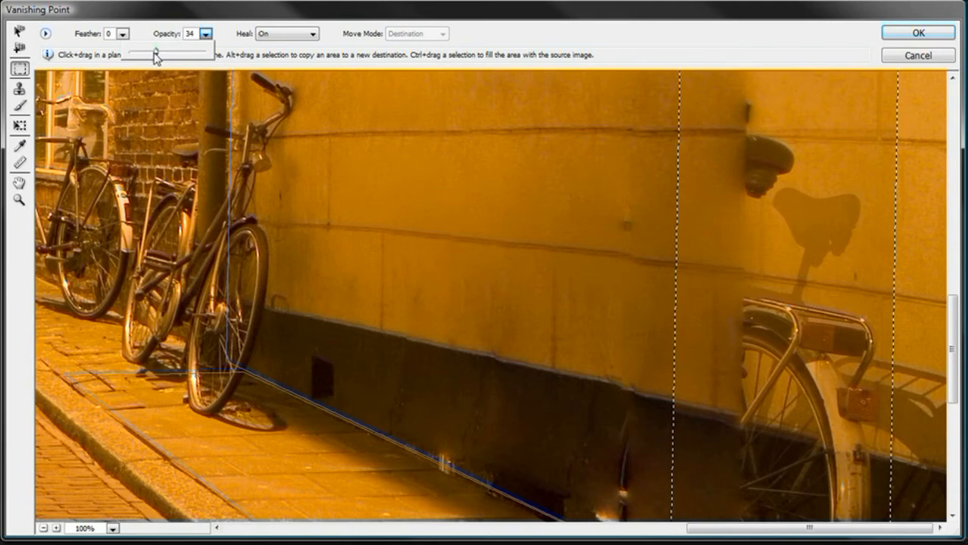
left_click_drag(155, 54, 190, 60)
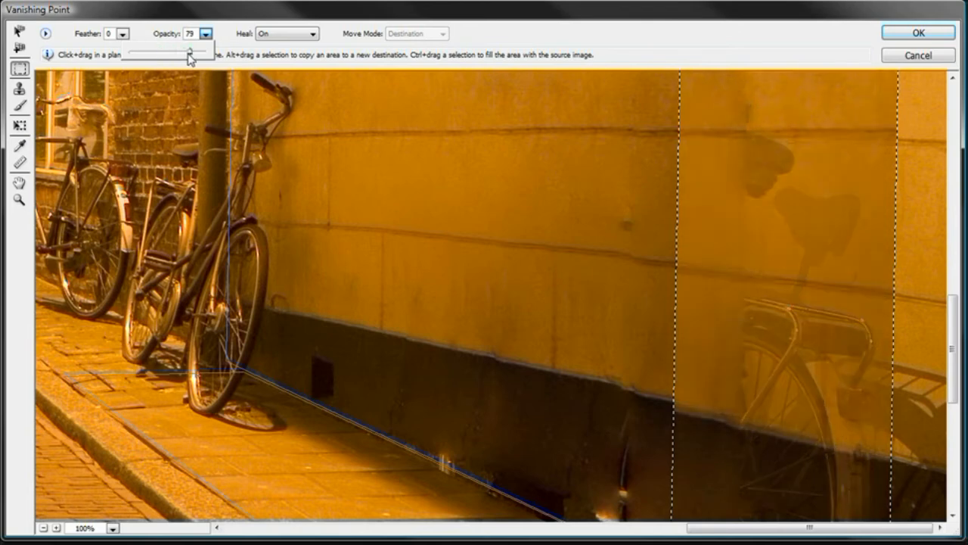
left_click_drag(188, 56, 178, 56)
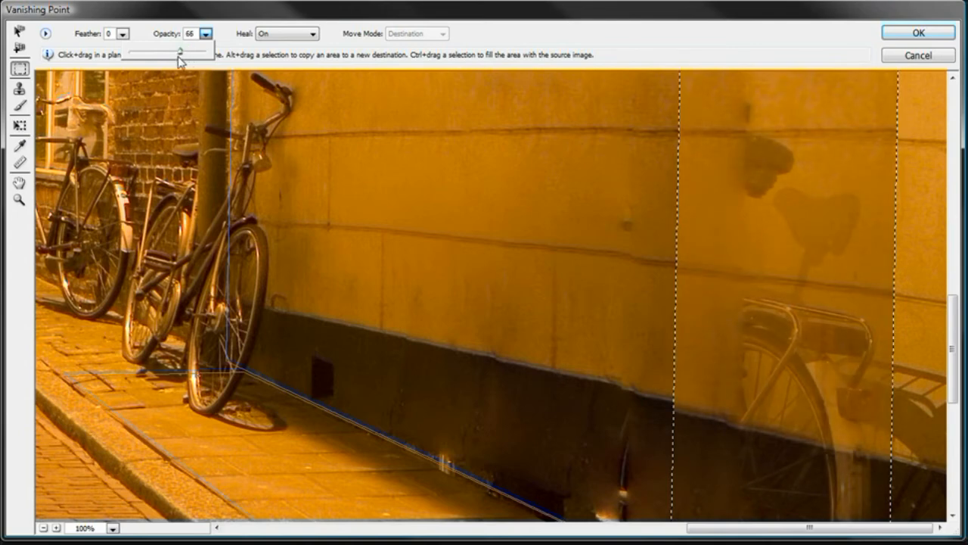
left_click_drag(177, 56, 206, 59)
left_click(216, 34)
left_click(201, 35)
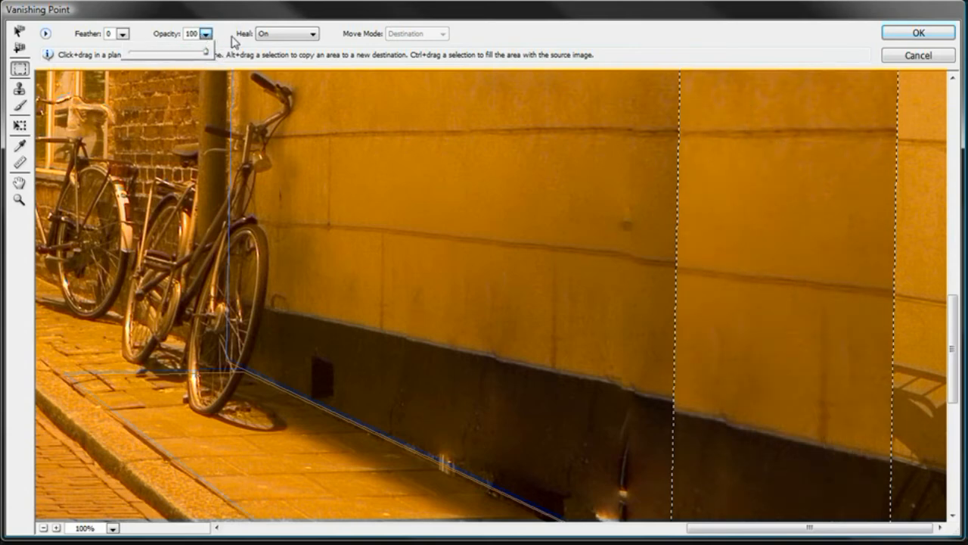
left_click(235, 36)
Step: Undo the wall strip copied over the saddle and rear wheel of the nearest bicycle and clear the selection
left_click(43, 527)
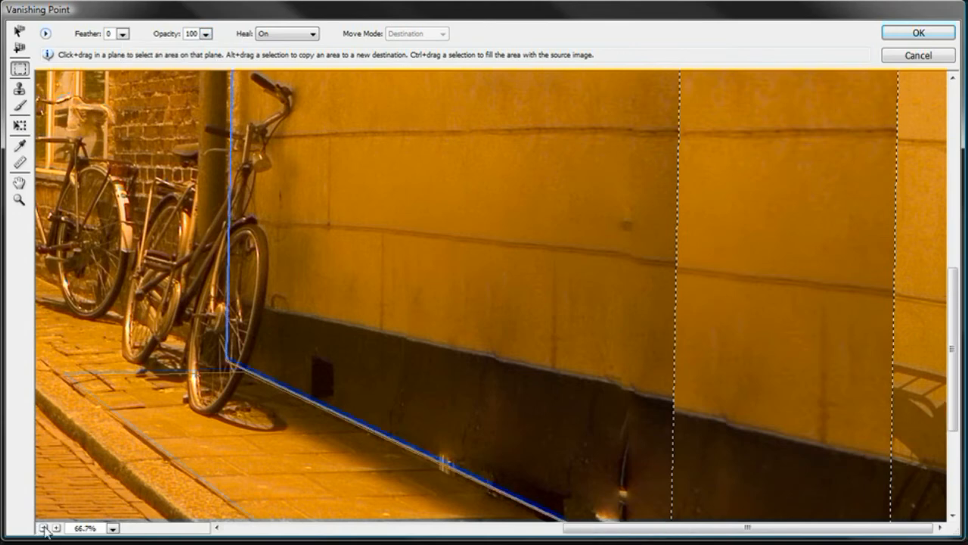
left_click(43, 527)
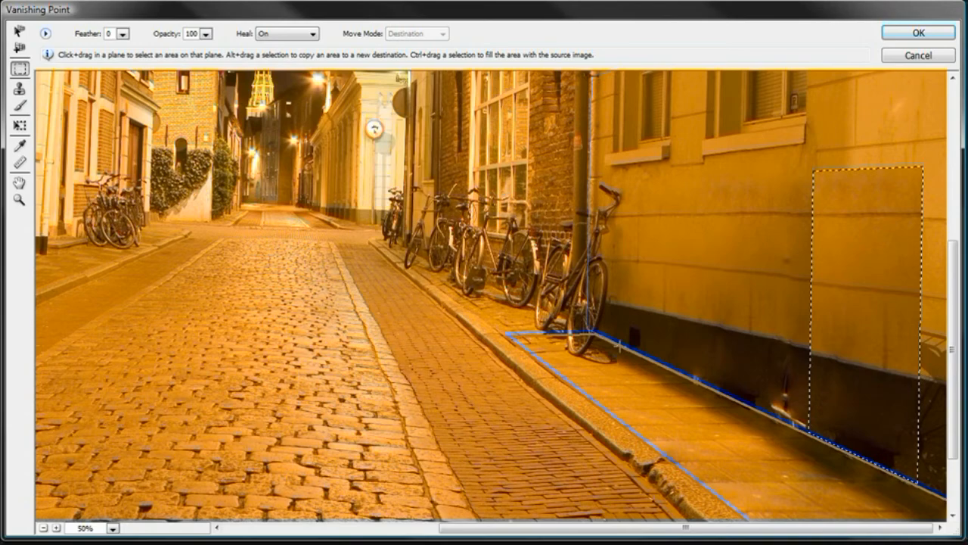
key("ctrl+alt+t")
key("ctrl+alt+z")
key("ctrl+alt+z")
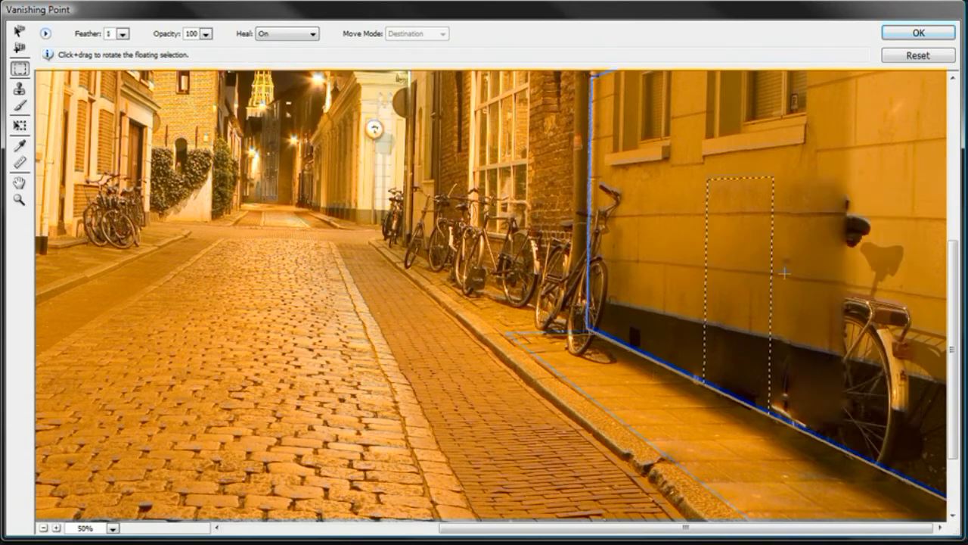
key("ctrl+alt+z")
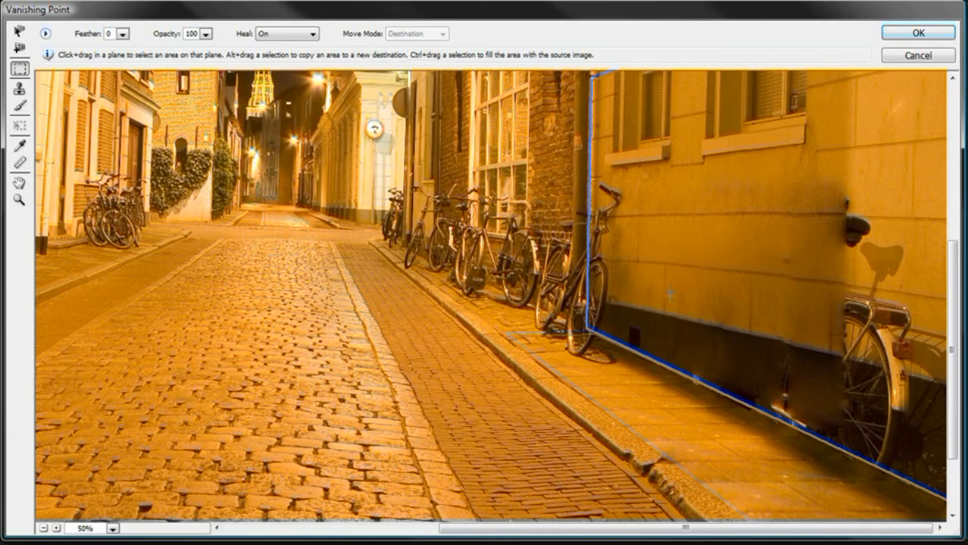
Step: Copy a small clean patch of lower wall over the bright leftover at the wall's foot and apply the Vanishing Point edit
left_click_drag(669, 290, 786, 382)
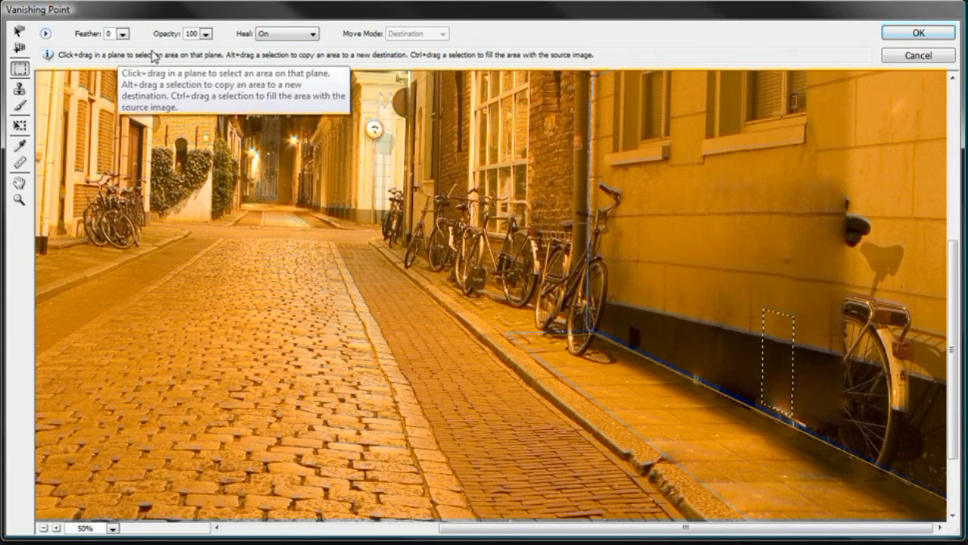
left_click(21, 109)
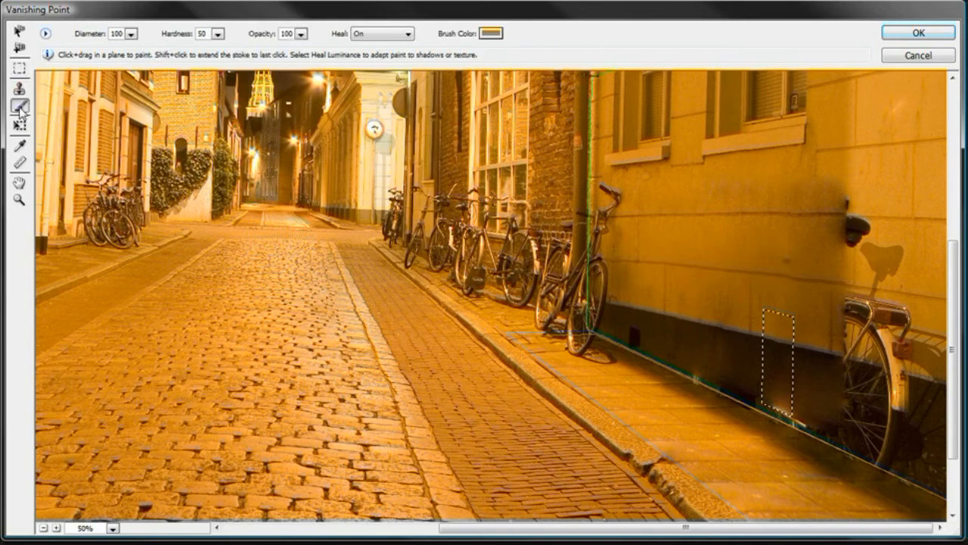
left_click(18, 89)
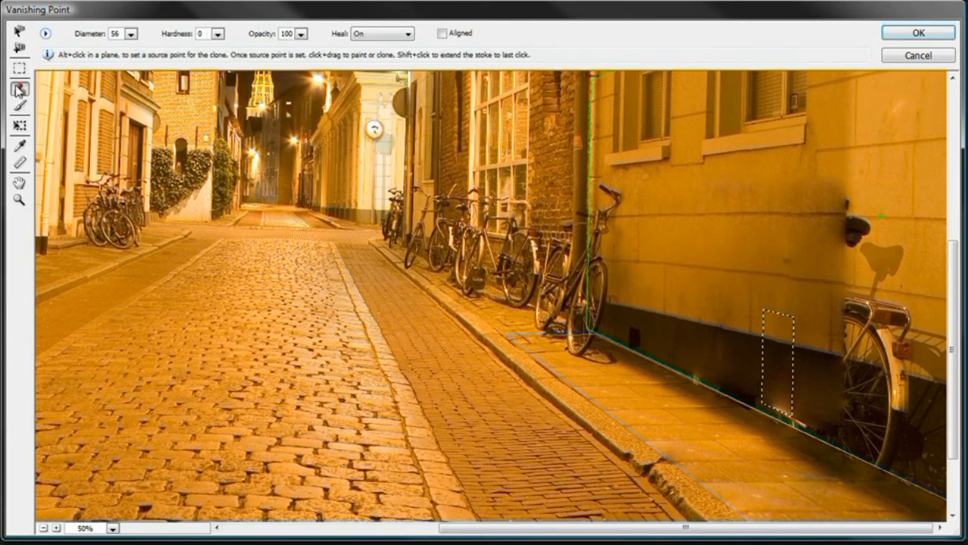
left_click(19, 161)
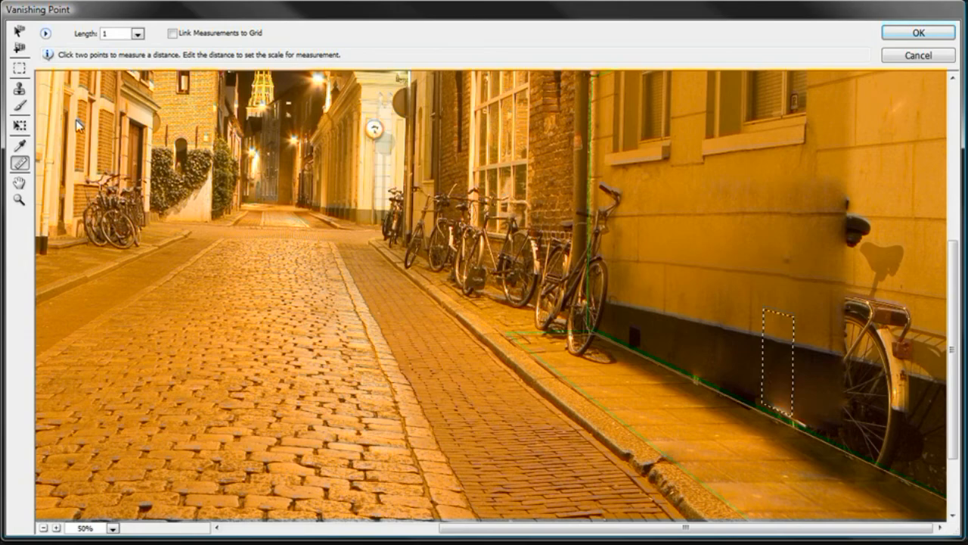
left_click(898, 35)
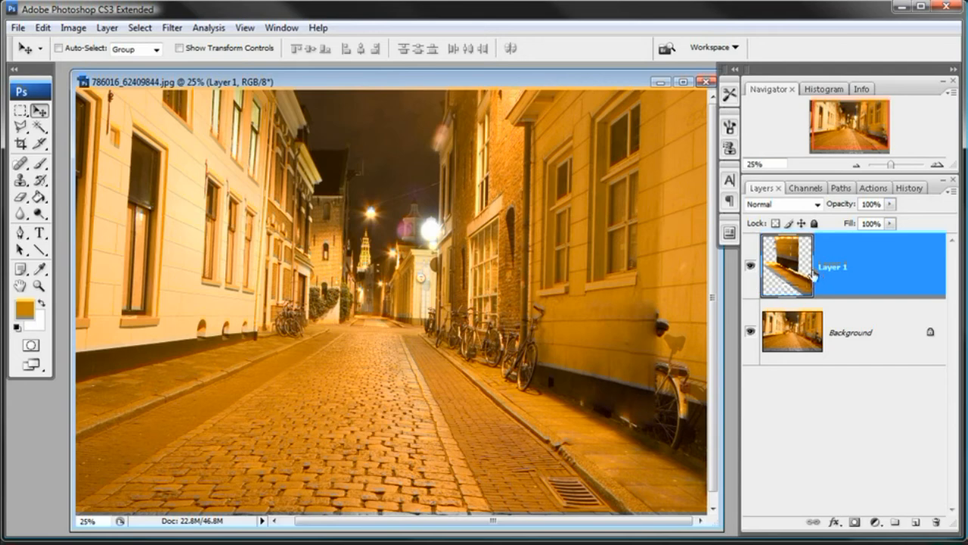
Step: Compare the retouch with the original photo by hiding and showing Layer 1
left_click(749, 267)
left_click(749, 267)
left_click(749, 267)
left_click(749, 267)
Step: Switch to the VanishingPoint.psd document and reposition its window slightly in the workspace
double_click(315, 83)
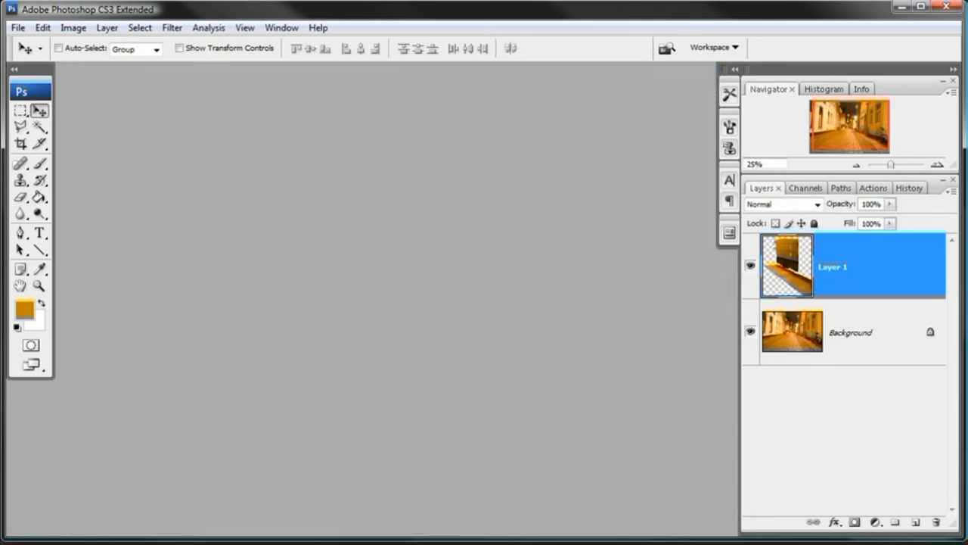
key("ctrl+Tab")
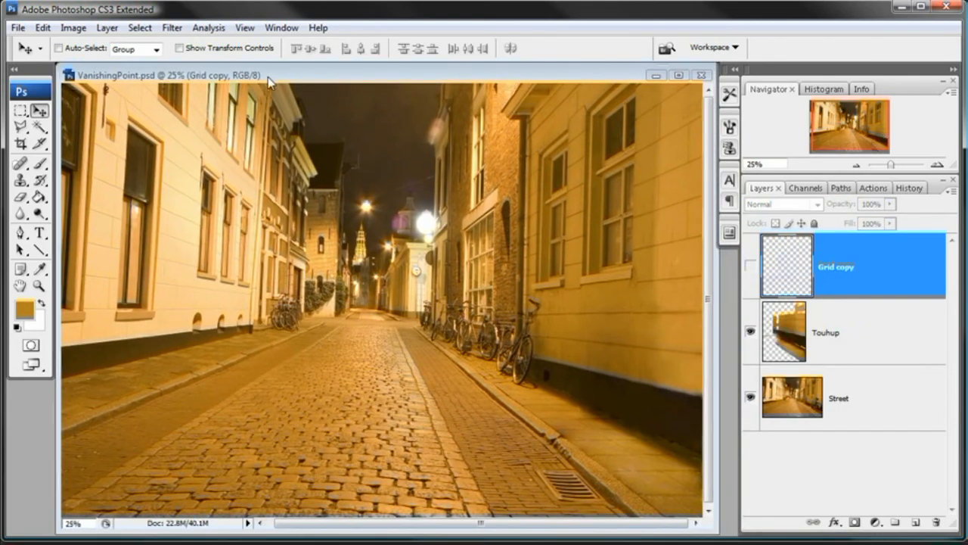
left_click_drag(267, 78, 273, 80)
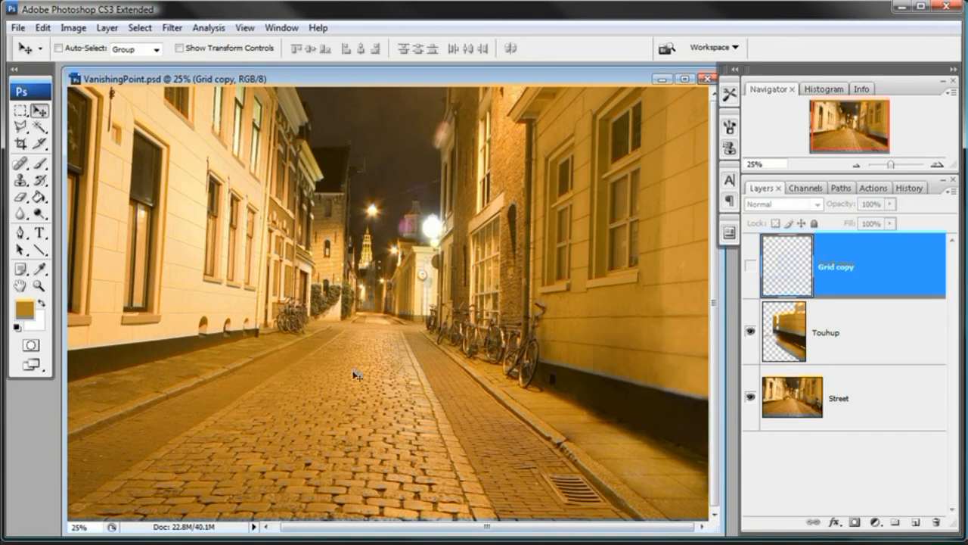
left_click(39, 285)
left_click(673, 306)
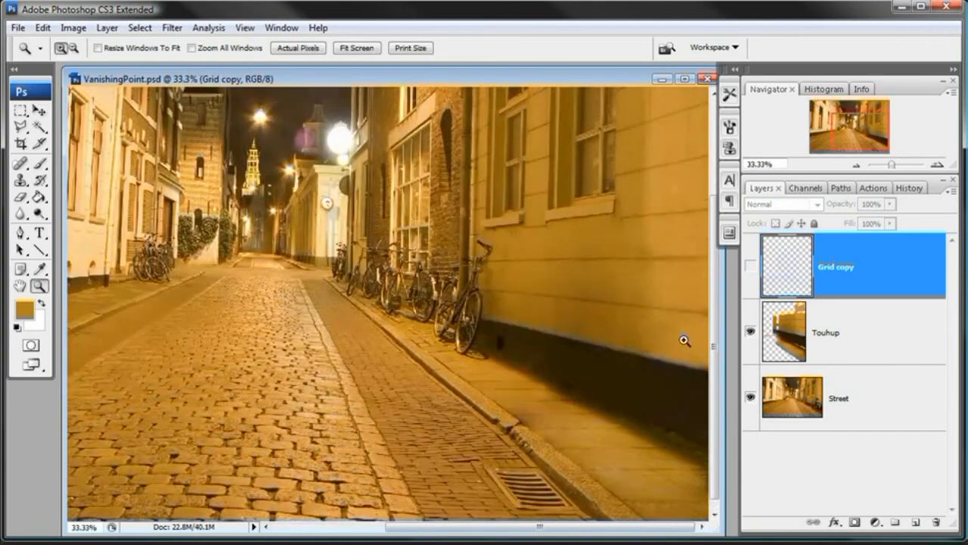
left_click(677, 318)
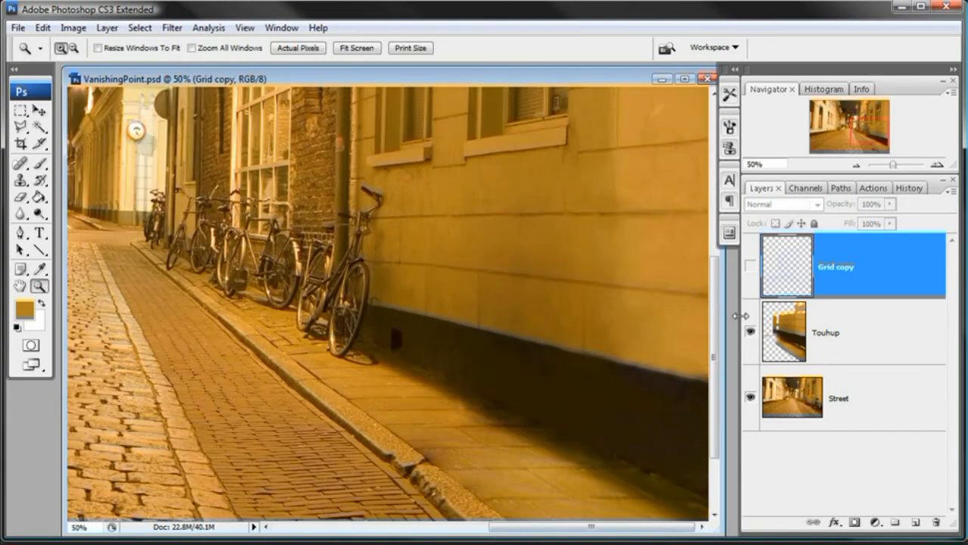
Step: Correct the misspelled name of the middle layer to Touchup
left_click(857, 340)
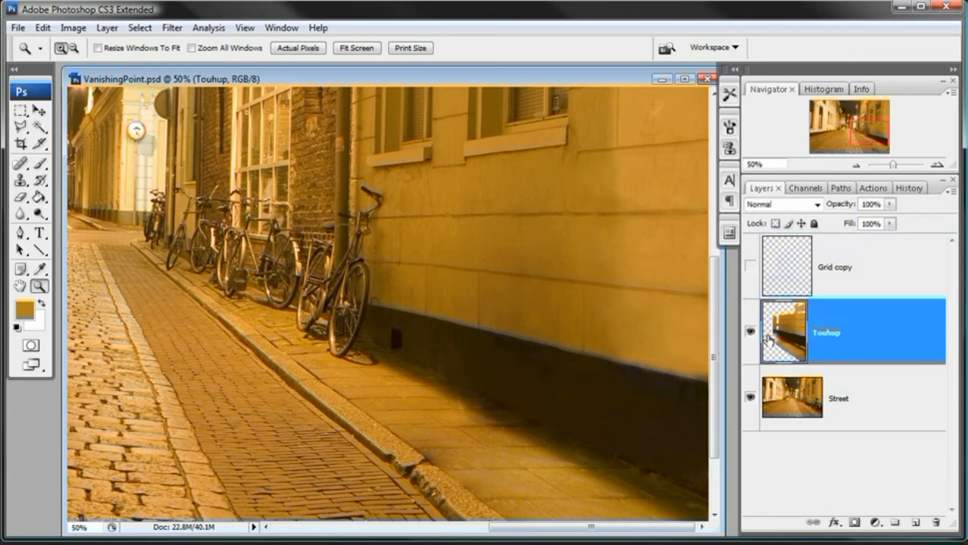
double_click(832, 333)
left_click(828, 334)
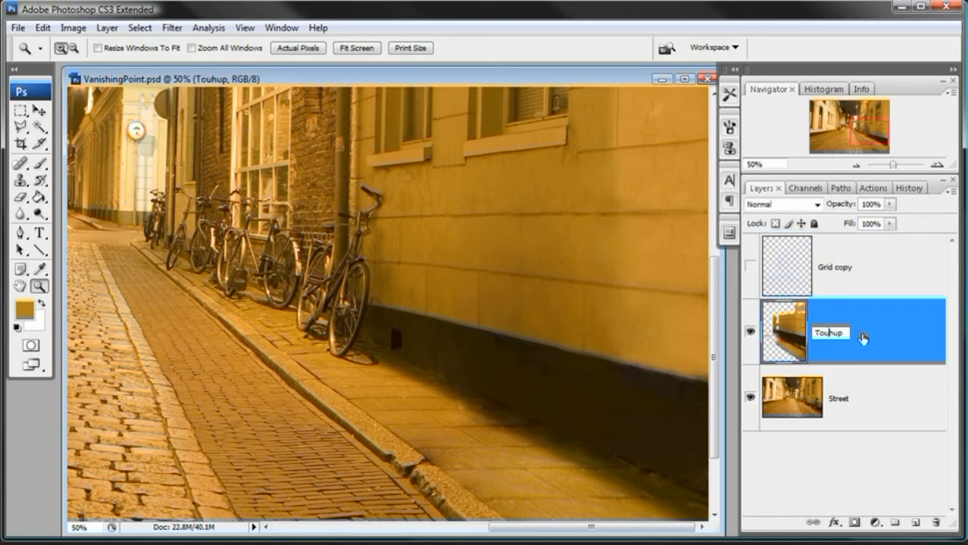
type("c")
key("Return")
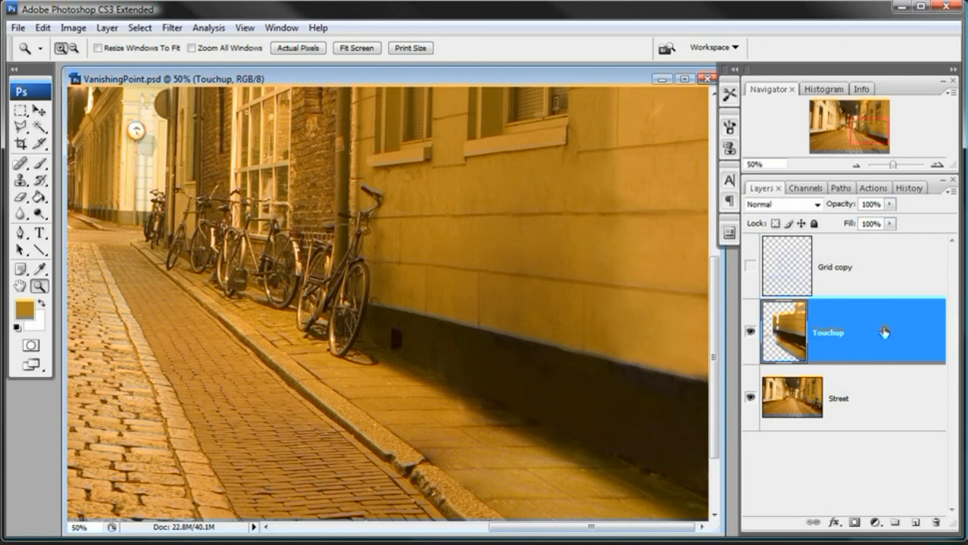
Step: Compare the Touchup layer with the original street, add a layer mask to it and ready the Brush with black
left_click(750, 331)
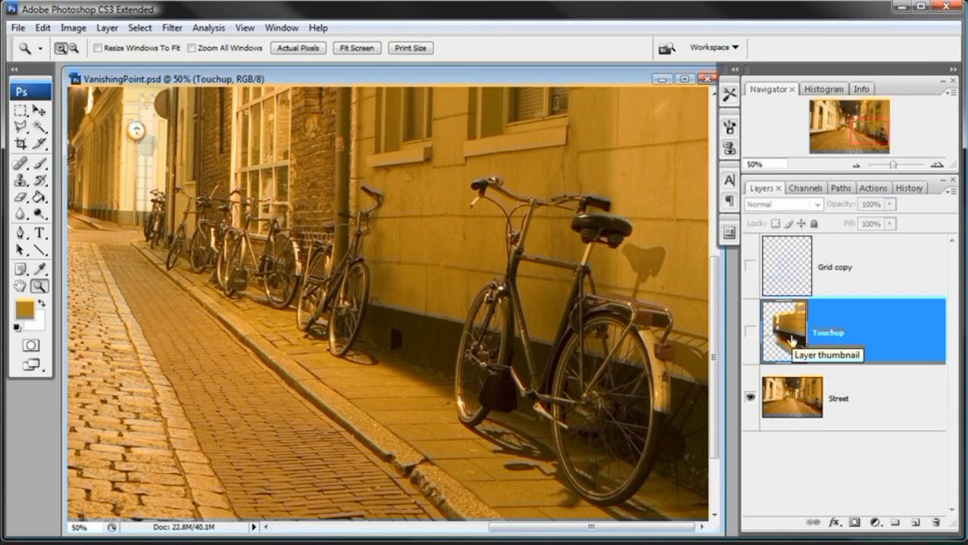
left_click(750, 331)
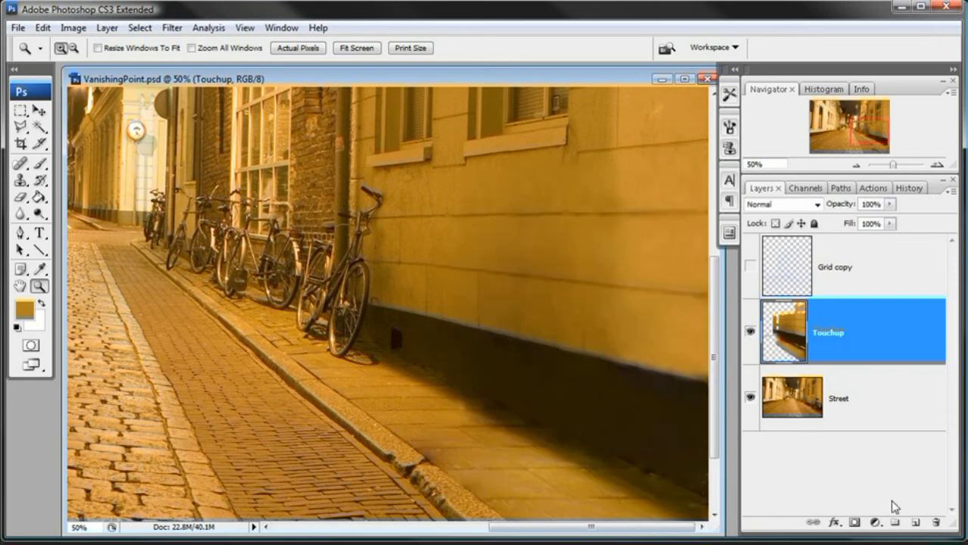
left_click(855, 521)
key("b")
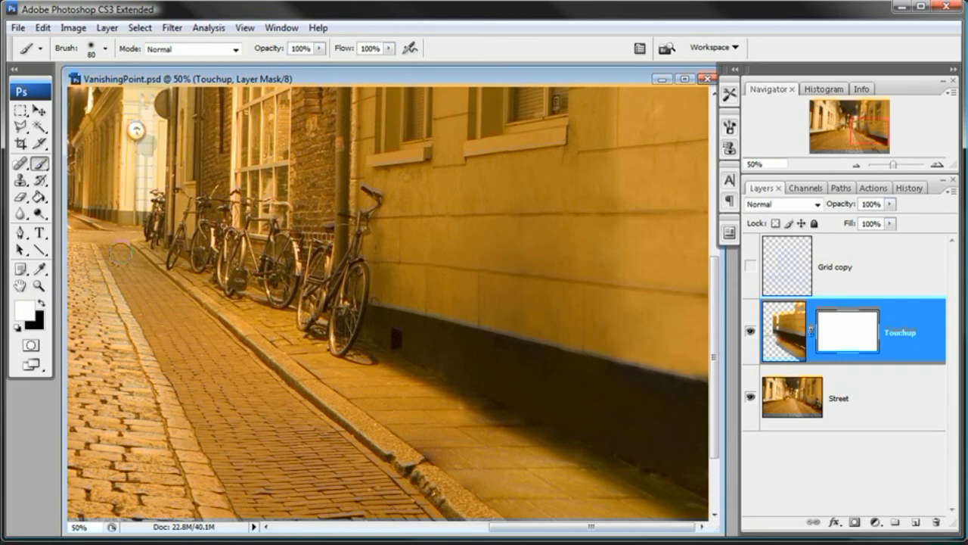
key("x")
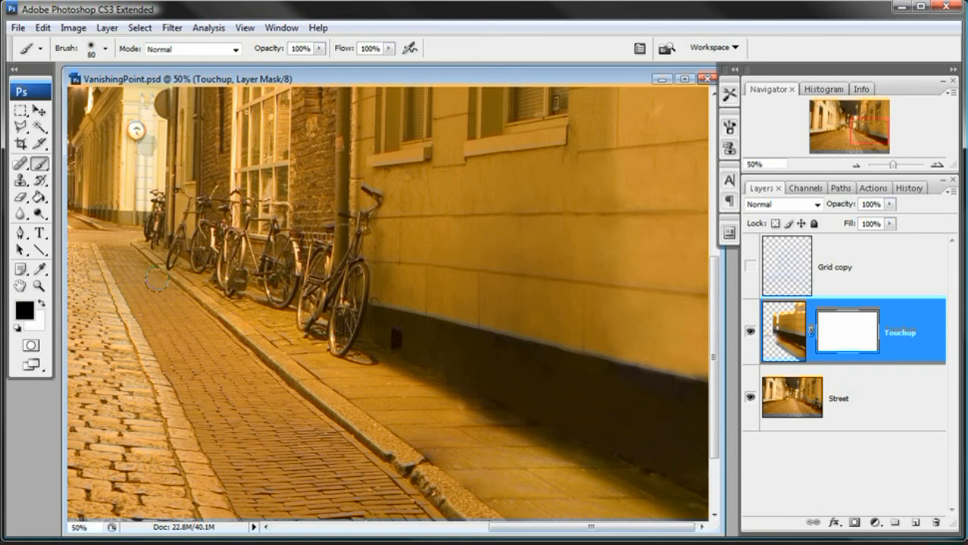
Step: Lower the Touchup layer's opacity to 82% so the hidden bicycle shows faintly through the wall
left_click(39, 286)
left_click(583, 182)
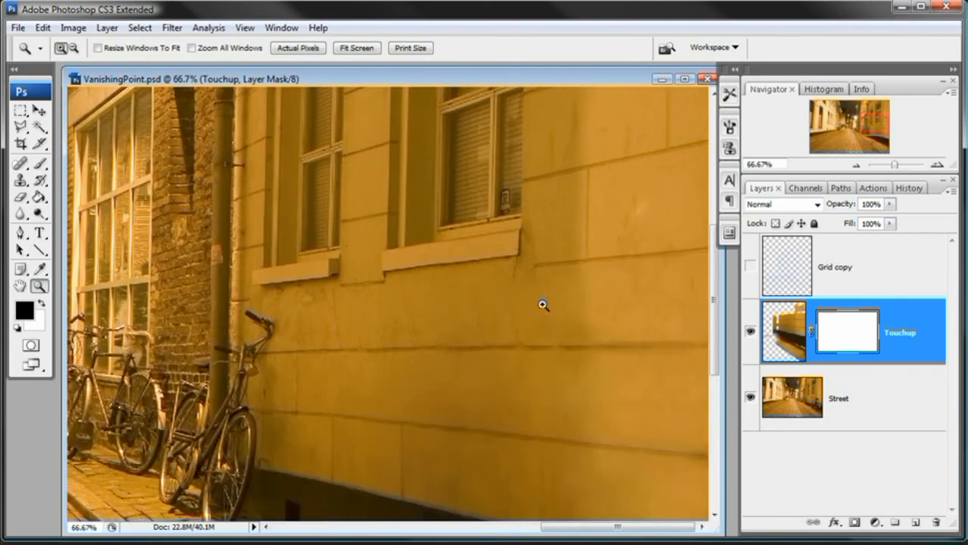
left_click(537, 314)
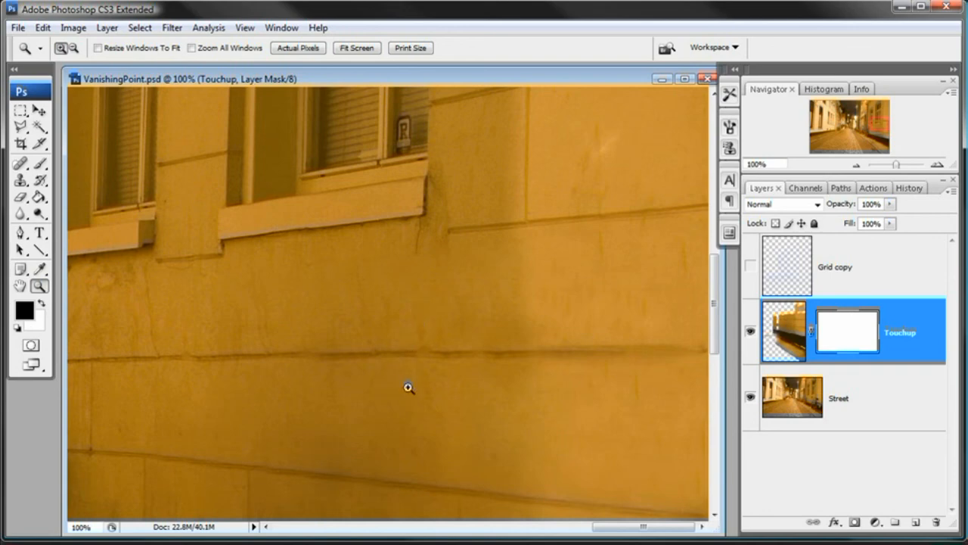
left_click(785, 331)
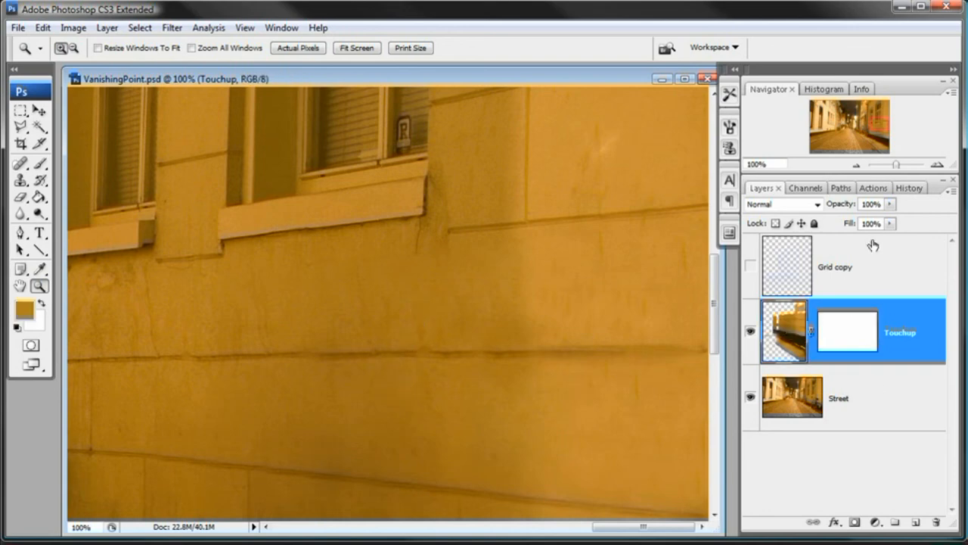
left_click(891, 204)
left_click_drag(885, 225, 865, 226)
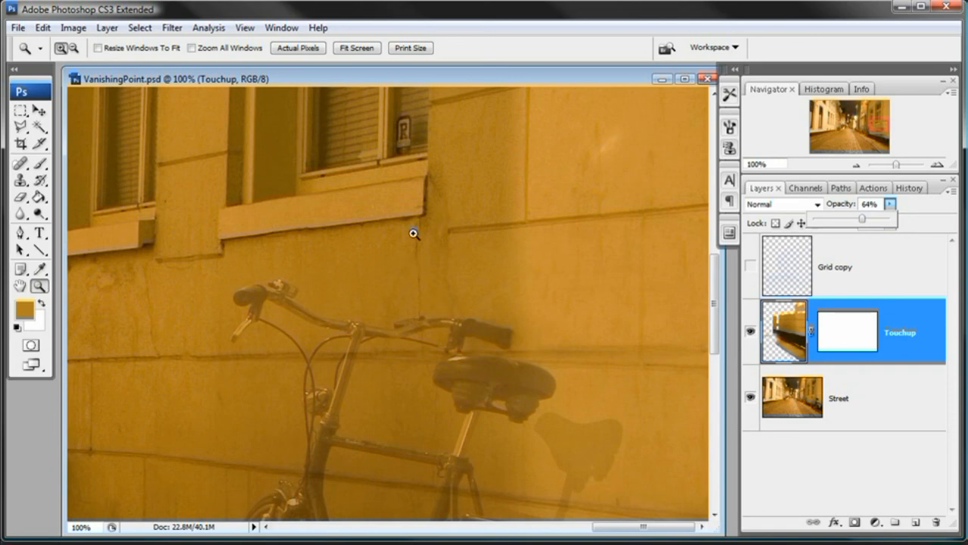
left_click_drag(863, 235, 882, 222)
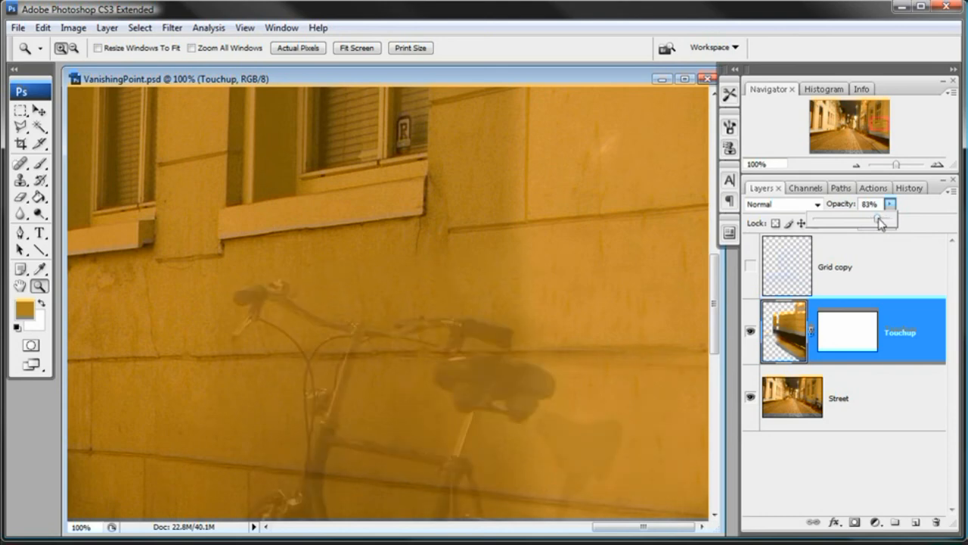
left_click(787, 320)
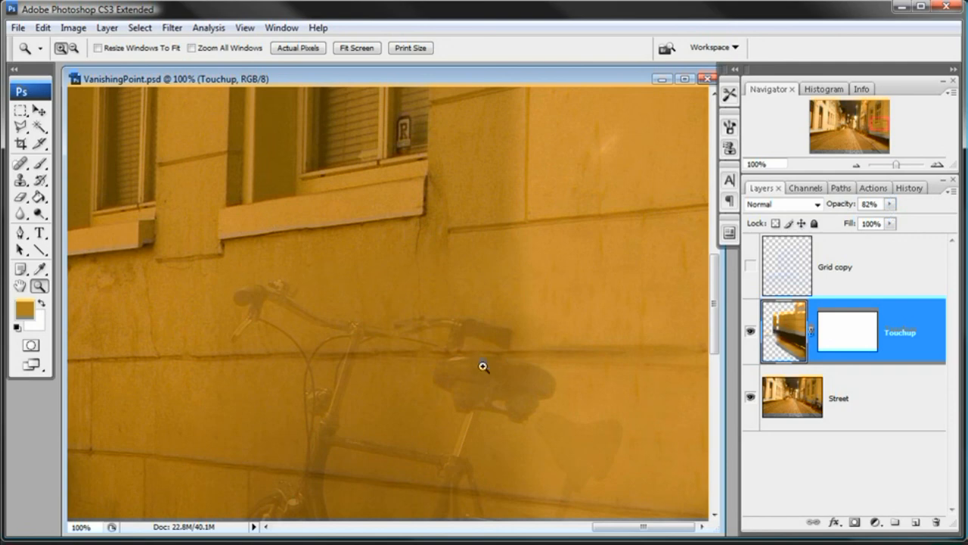
Step: Paint black on the Touchup layer's mask with a soft 56 px brush to restore the wall crack below the window sill
left_click(861, 334)
left_click(40, 163)
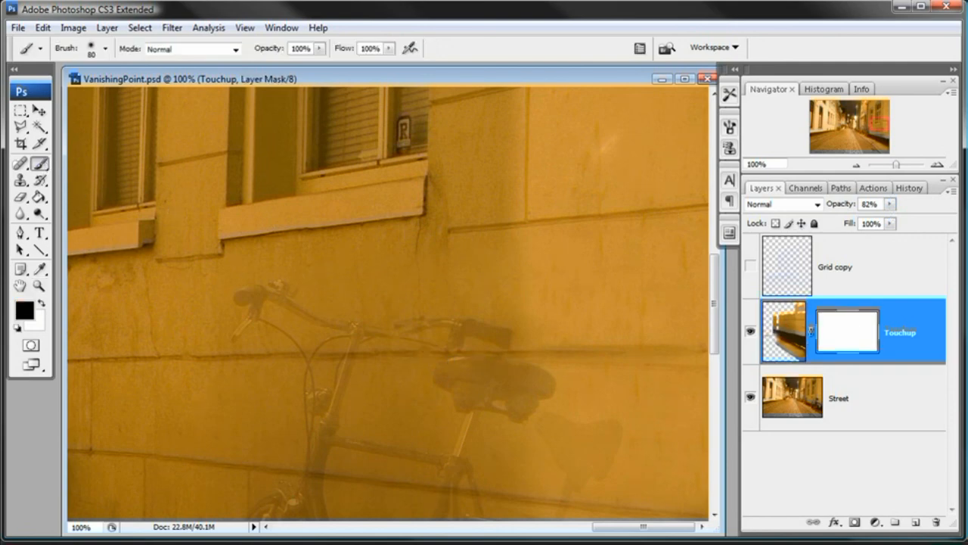
right_click(440, 256)
left_click_drag(504, 289, 496, 286)
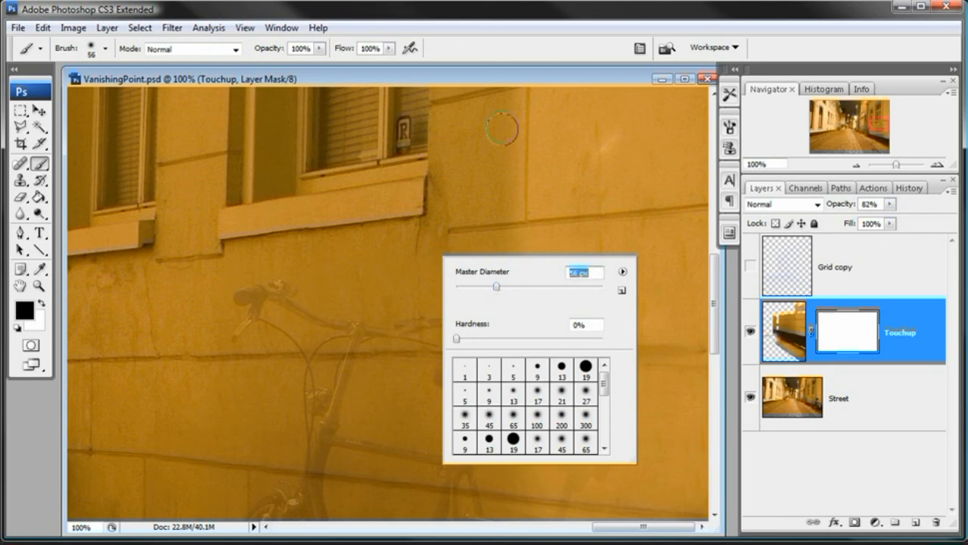
left_click(494, 81)
mouse_move(432, 231)
left_mouse_down()
mouse_move(419, 296)
mouse_move(419, 271)
mouse_move(452, 248)
mouse_move(446, 280)
mouse_move(412, 284)
mouse_move(446, 277)
mouse_move(424, 252)
mouse_move(404, 280)
mouse_move(339, 292)
left_mouse_up()
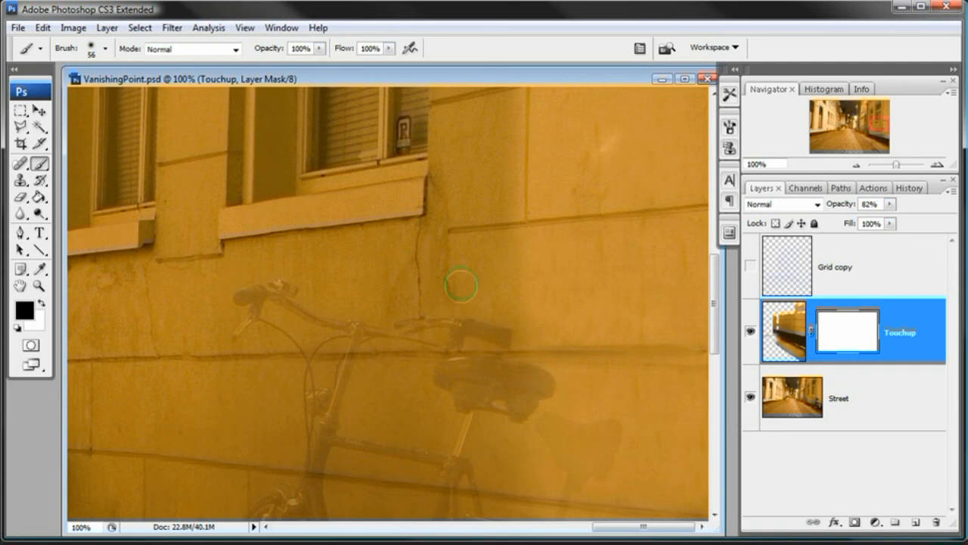
Step: Paint black on the Touchup mask along the remaining wall crack below the window sill, and raise the layer's opacity to 100%
mouse_move(419, 289)
left_mouse_down()
mouse_move(447, 292)
mouse_move(414, 301)
left_mouse_up()
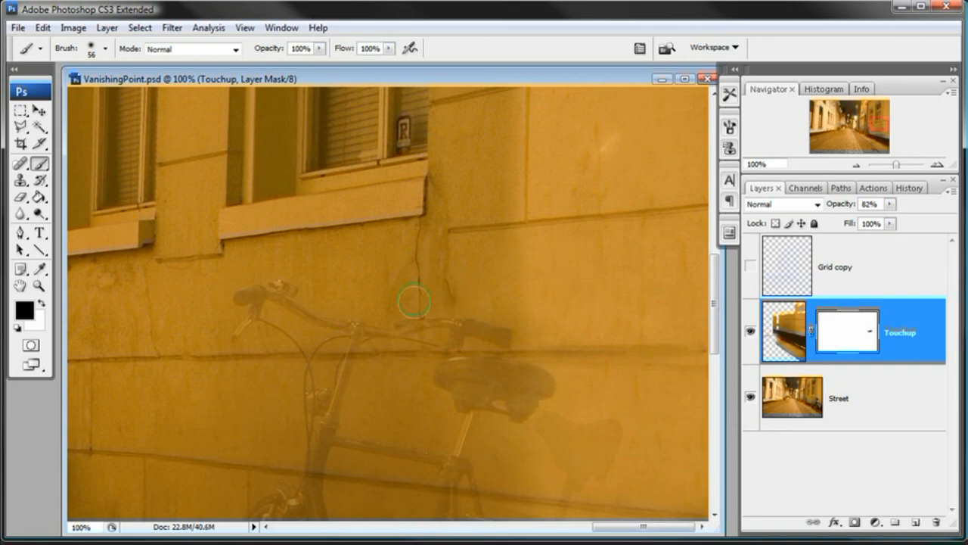
left_click(803, 310)
left_click(889, 204)
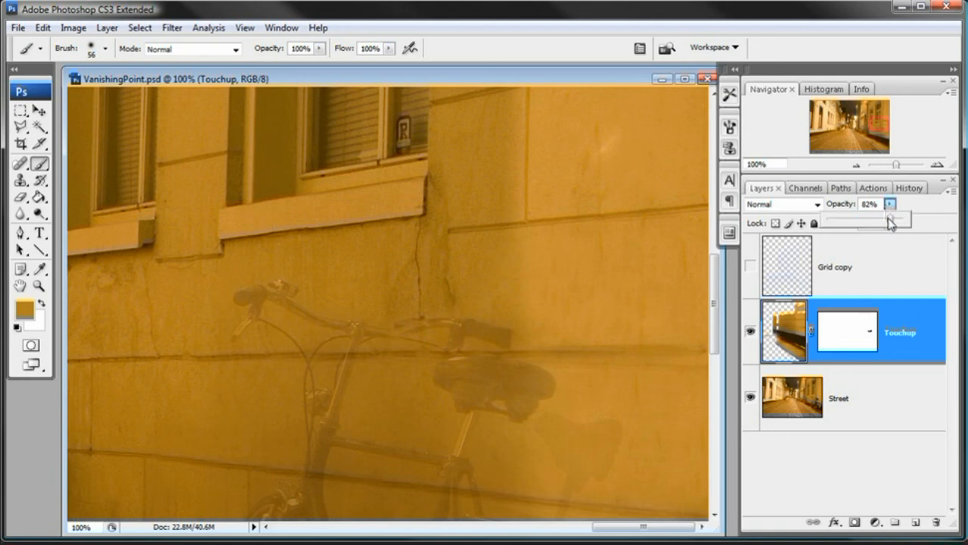
left_click_drag(890, 221, 918, 219)
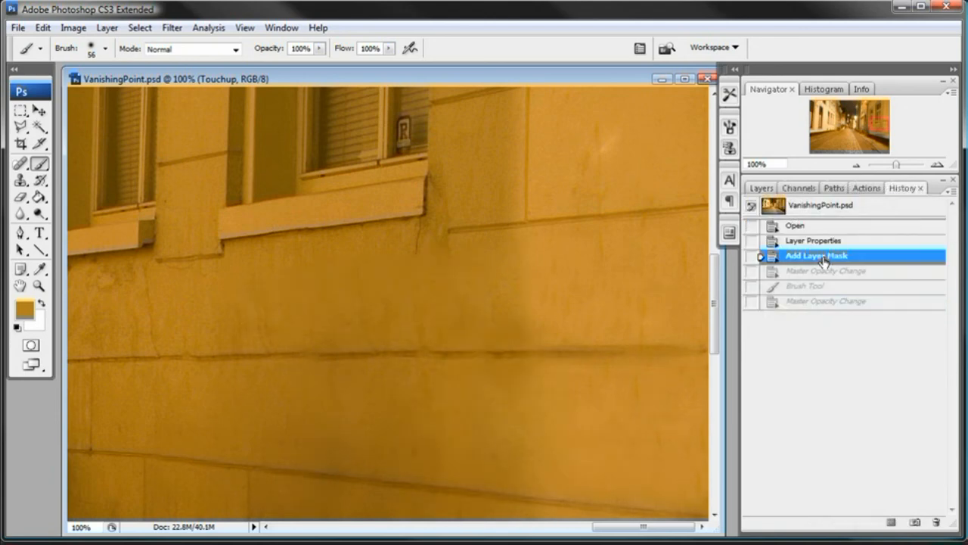
Step: Compare the wall with its pre-mask history state, return to the latest state, and paint white on the Touchup mask to trim the cracks' lower ends
left_click(808, 302)
left_click(761, 188)
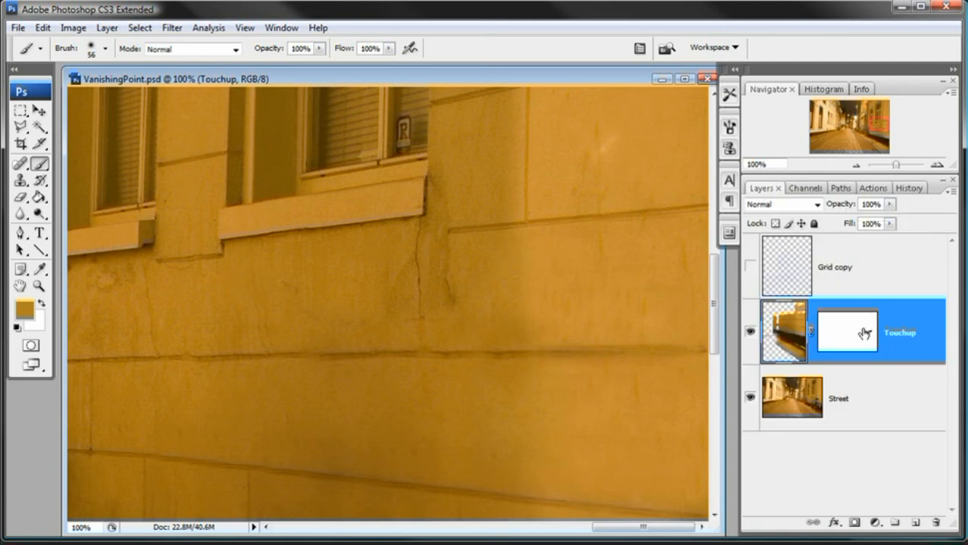
left_click(860, 328)
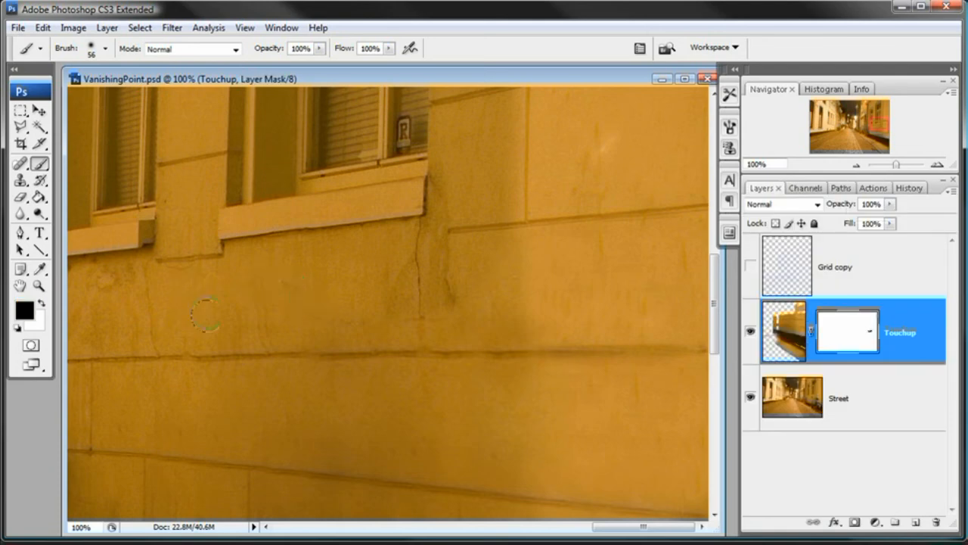
key("x")
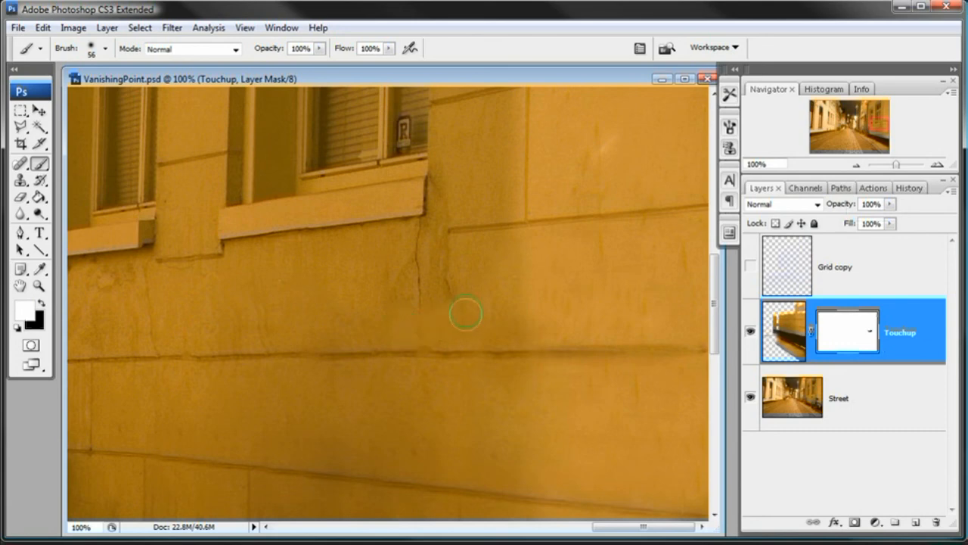
Step: Inspect the retouched lower wall and pavement, and review the whole street photo at 25% magnification
mouse_move(365, 411)
left_mouse_down()
mouse_move(423, 296)
mouse_move(395, 335)
mouse_move(370, 243)
left_mouse_up()
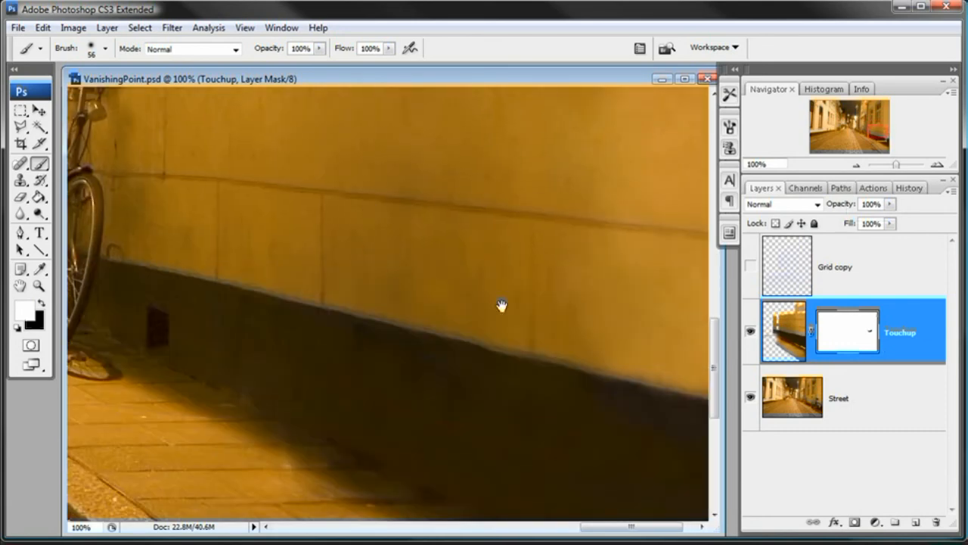
left_click(858, 165)
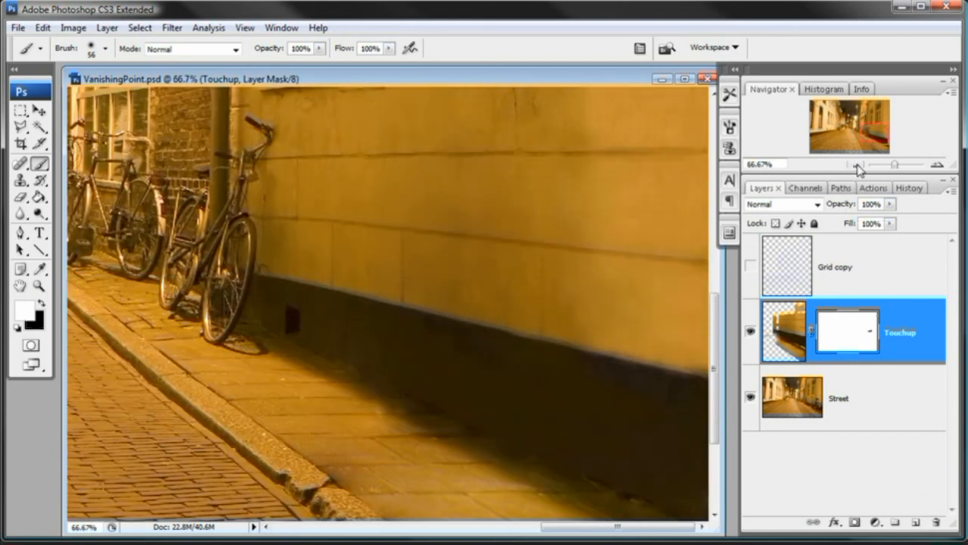
left_click(857, 165)
left_click(857, 165)
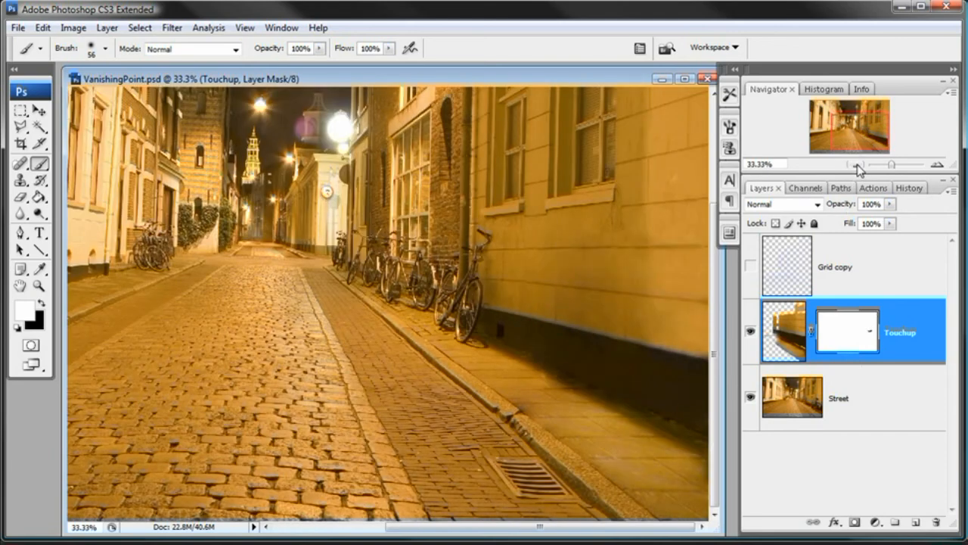
left_click(858, 165)
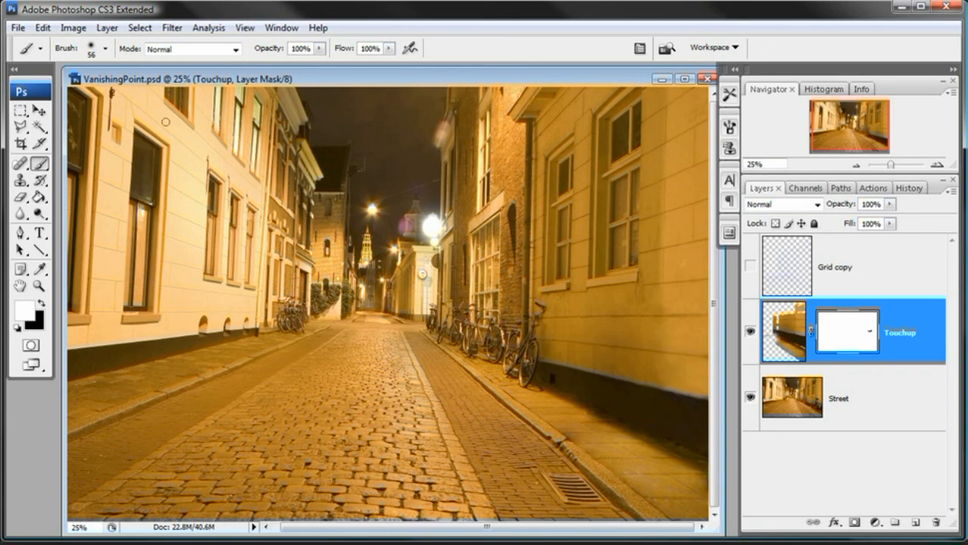